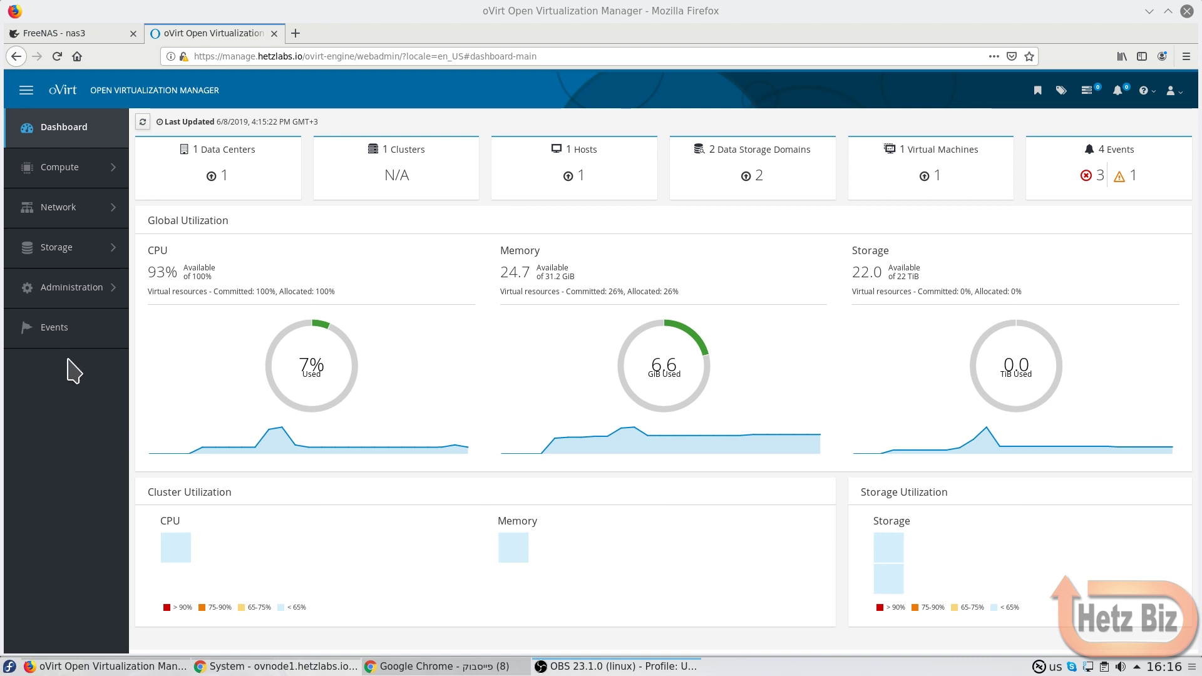
Start a new virtual machine named "windows-10" with the description "Windows 10 VM"
{"action": "left_click", "coordinate": [81, 177]}
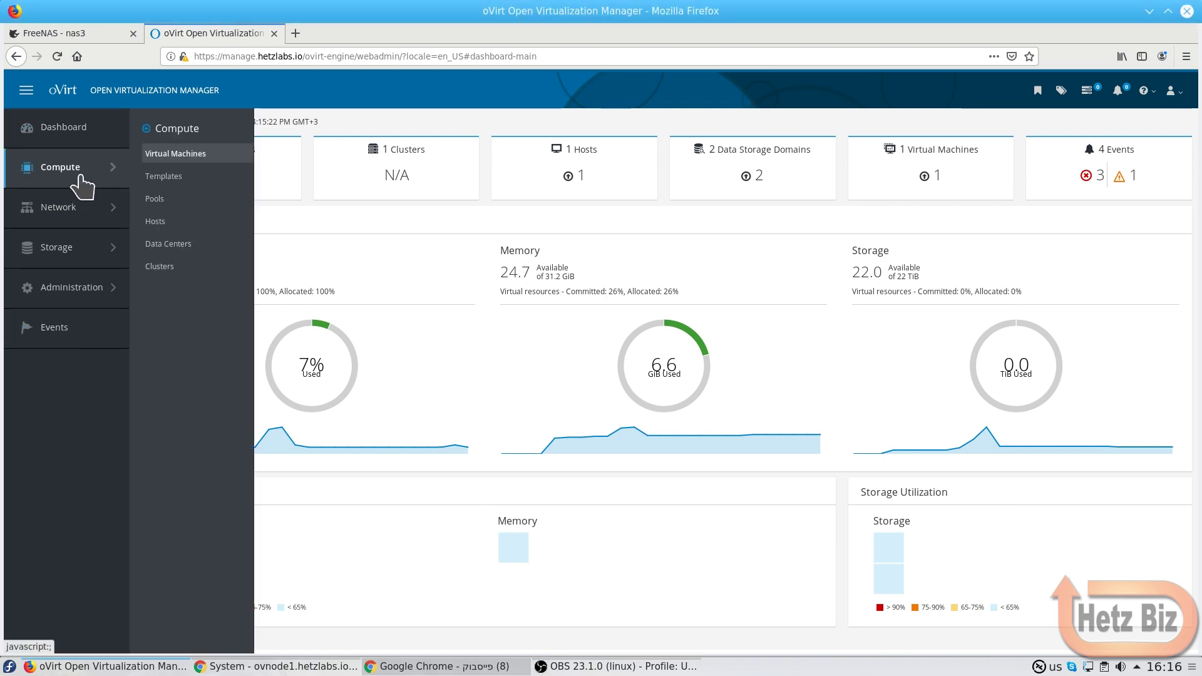
{"action": "left_click", "coordinate": [158, 154]}
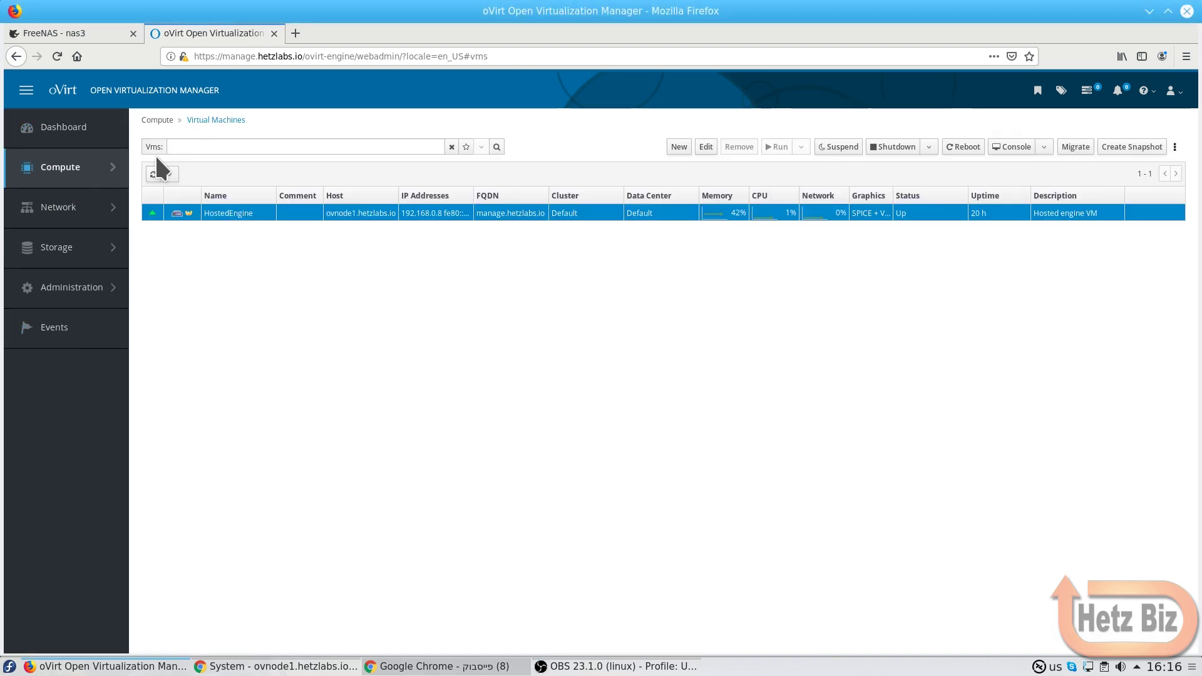
{"action": "left_click", "coordinate": [682, 151]}
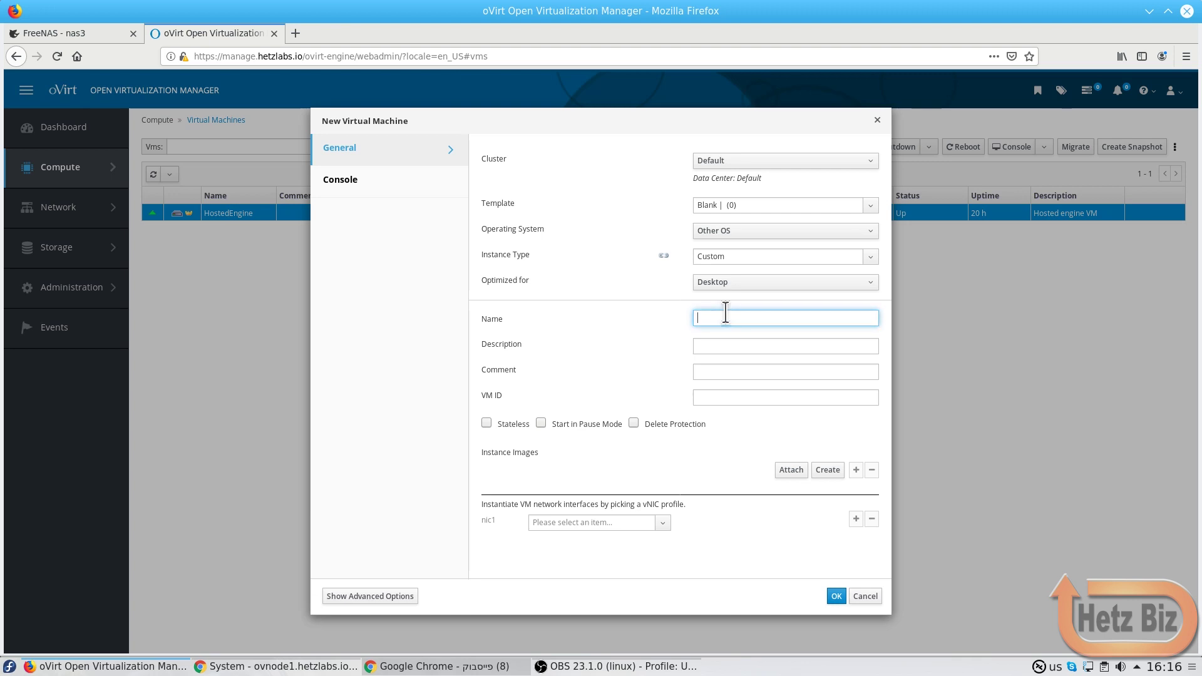
{"action": "type", "text": "windows-10"}
{"action": "left_click", "coordinate": [725, 344]}
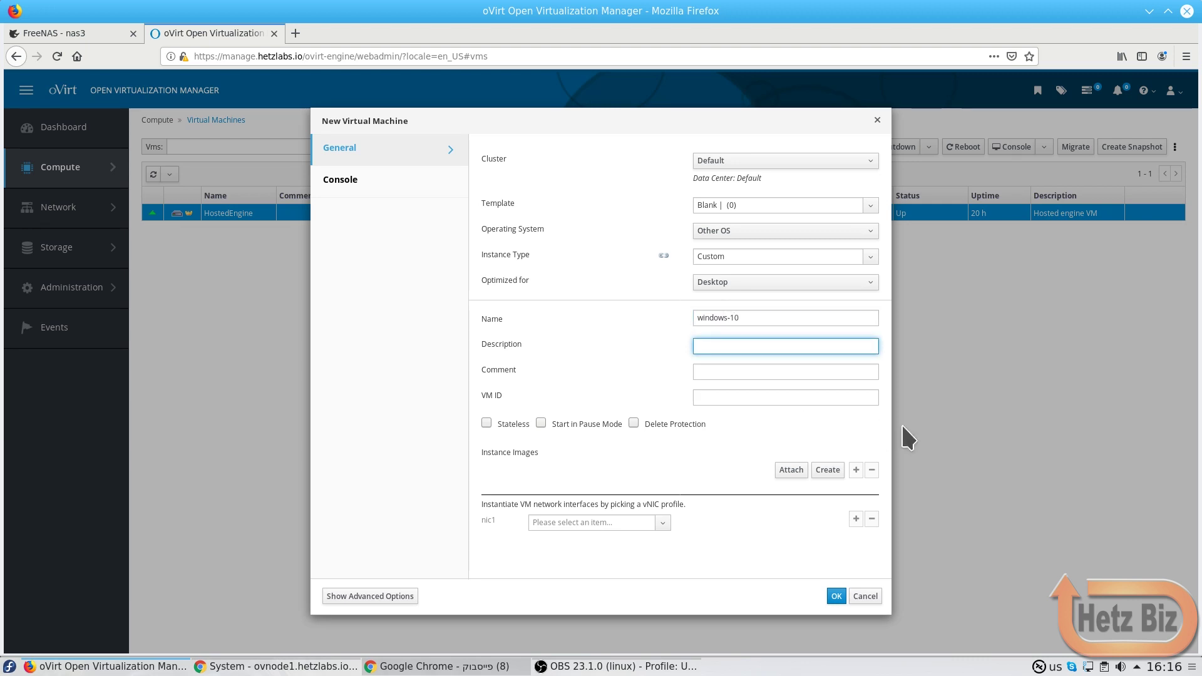
{"action": "type", "text": "Windows 10 VM"}
Set the virtual machine's operating system to Windows 10 x64 and assign the ovirtmgmt vNIC profile to nic1
{"action": "left_click", "coordinate": [759, 232]}
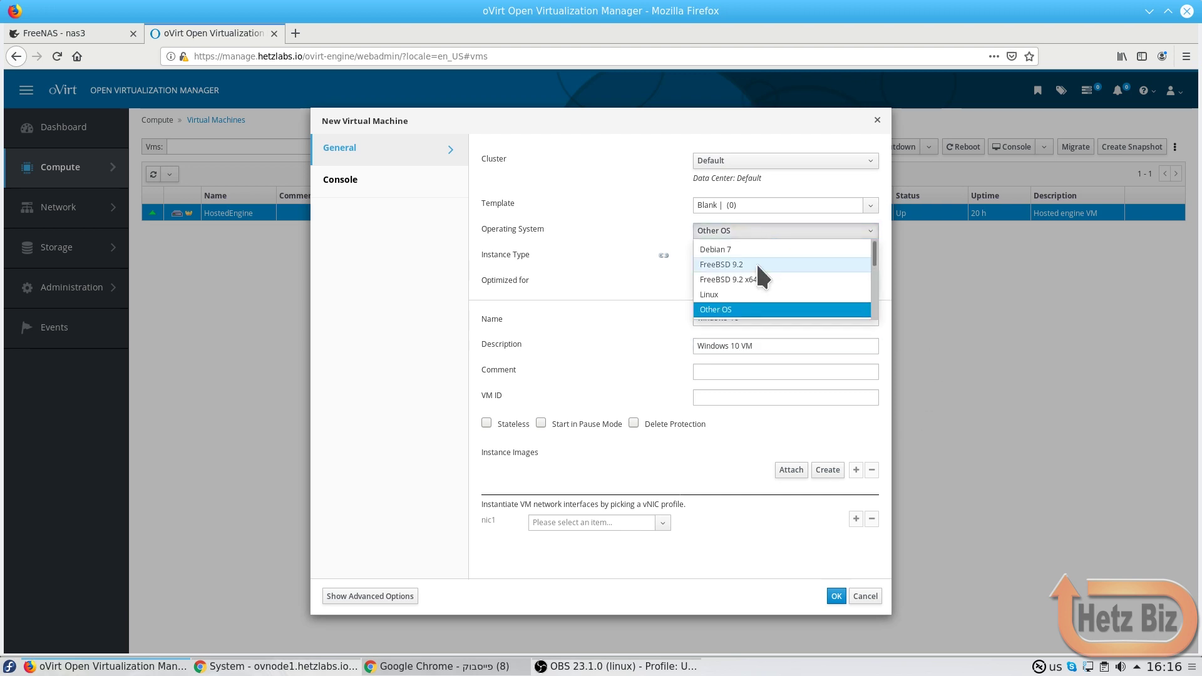
{"action": "scroll", "coordinate": [756, 265], "scroll_direction": "down", "scroll_amount": 2}
{"action": "scroll", "coordinate": [757, 270], "scroll_direction": "down", "scroll_amount": 6}
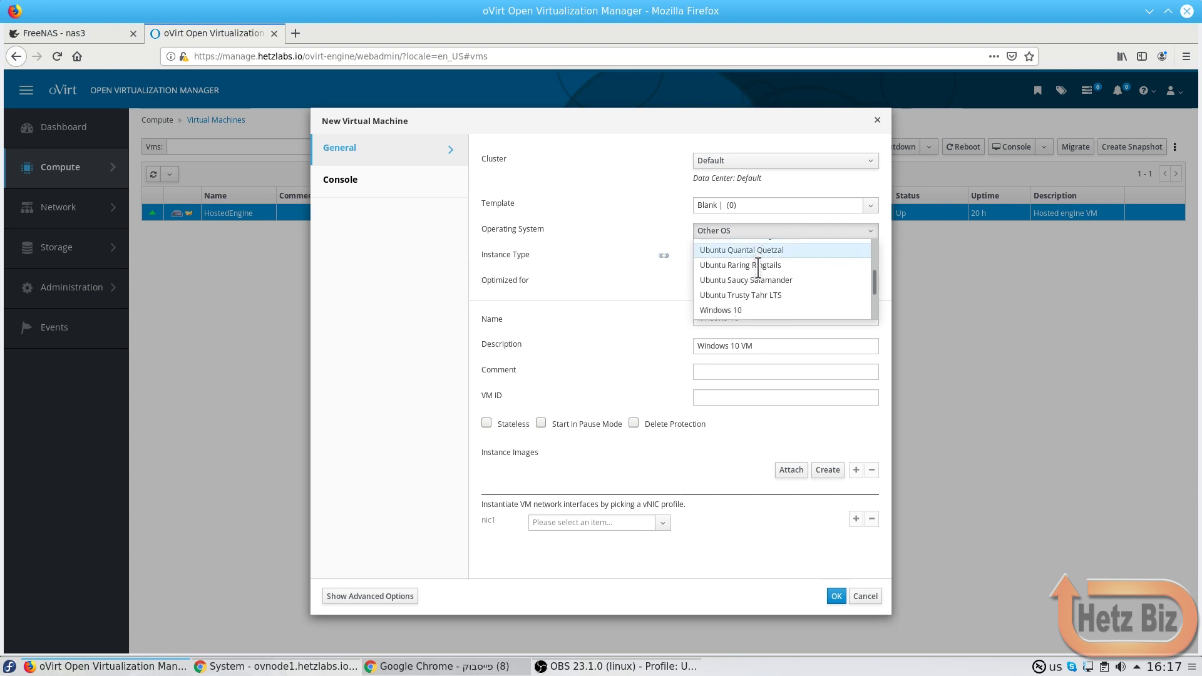
{"action": "left_click", "coordinate": [761, 243]}
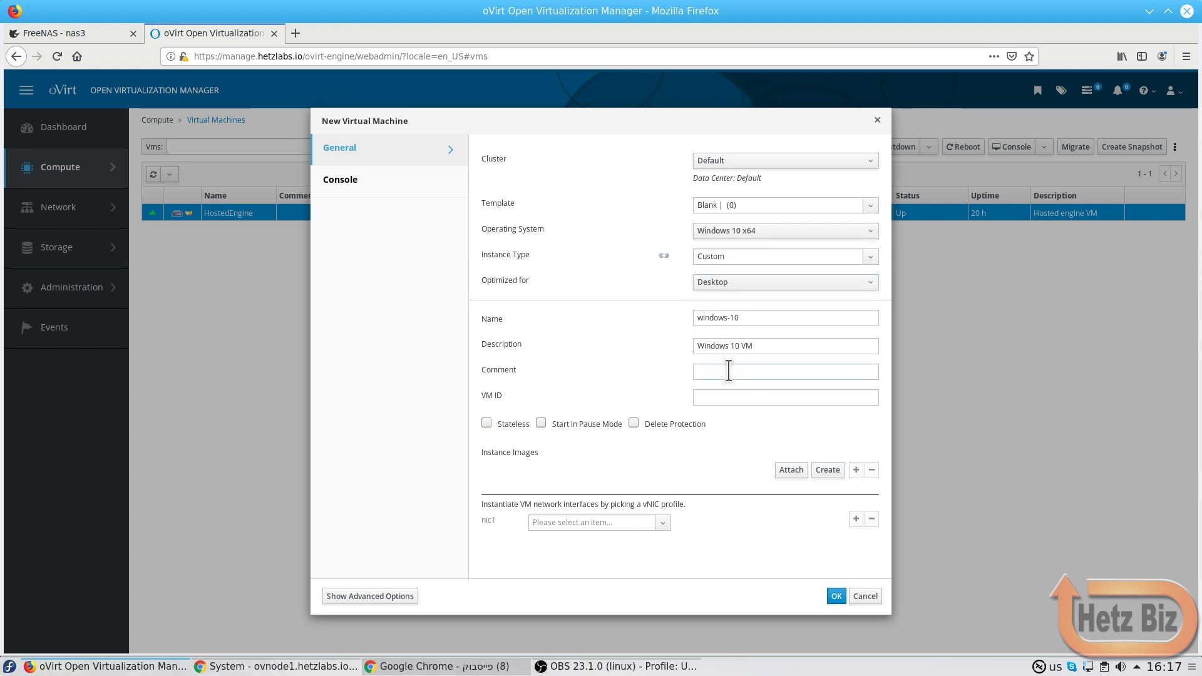
{"action": "left_click", "coordinate": [661, 523]}
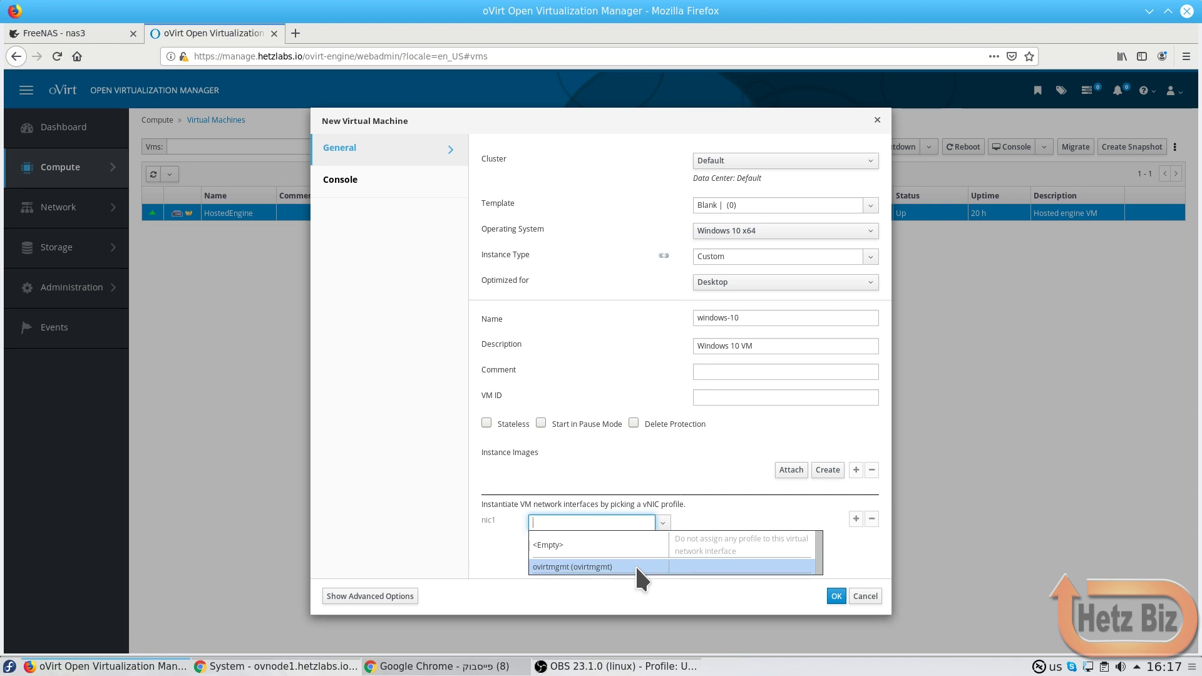
{"action": "left_click", "coordinate": [635, 565]}
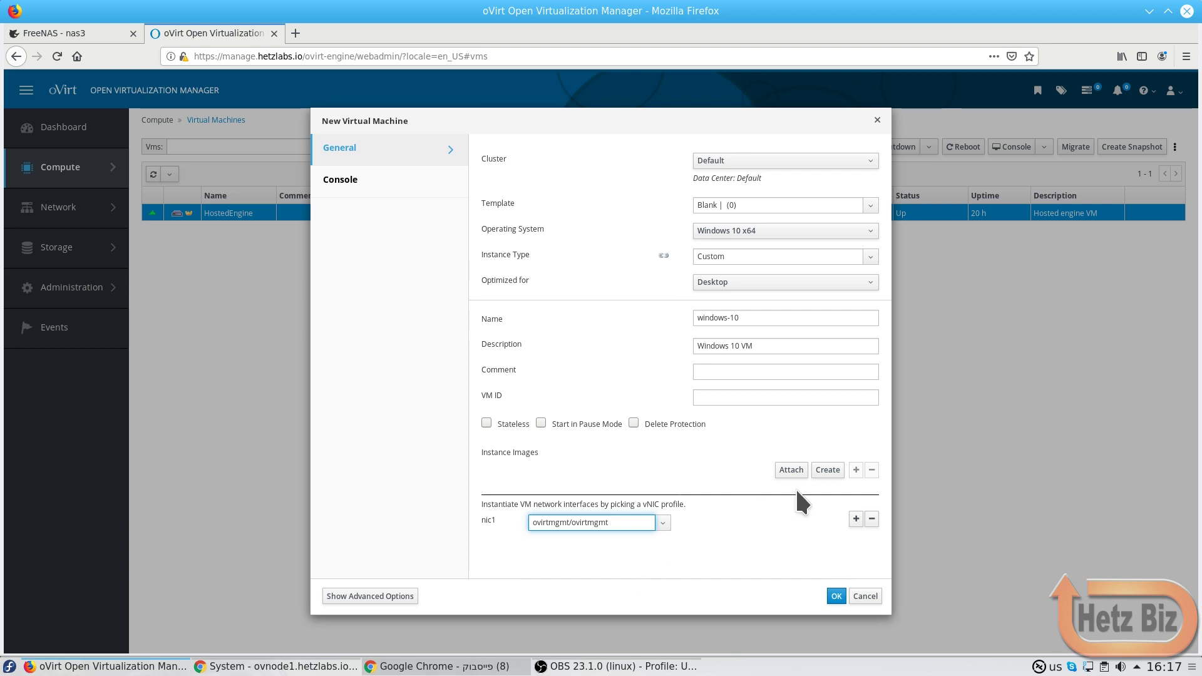
Create a 60 GiB virtual disk on the vms-nas3 storage domain with Thin Provision allocation and the vms-nas3 disk profile
{"action": "left_click", "coordinate": [826, 470]}
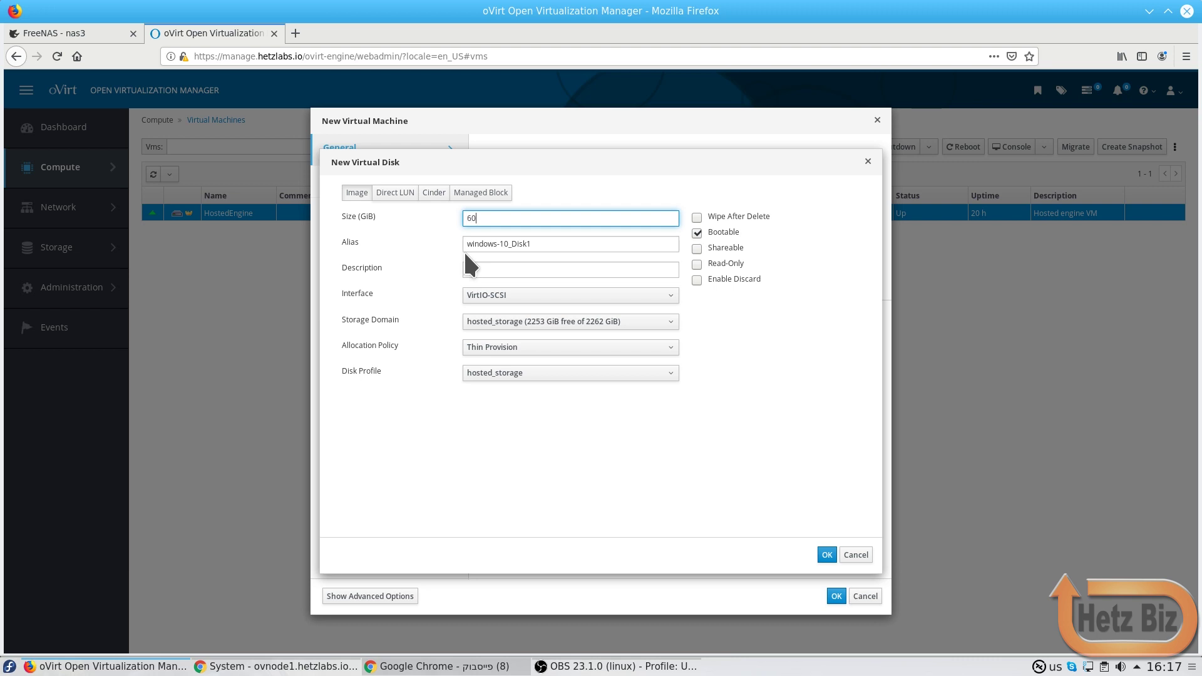
{"action": "left_click", "coordinate": [499, 323]}
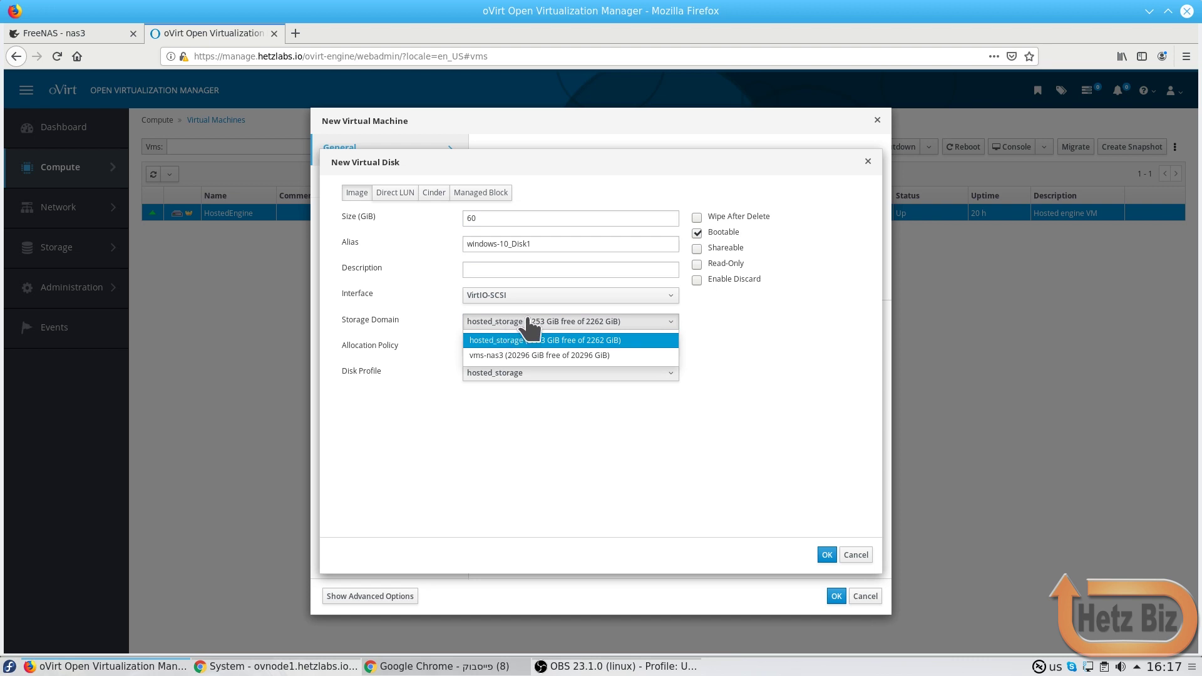
{"action": "left_click", "coordinate": [525, 355]}
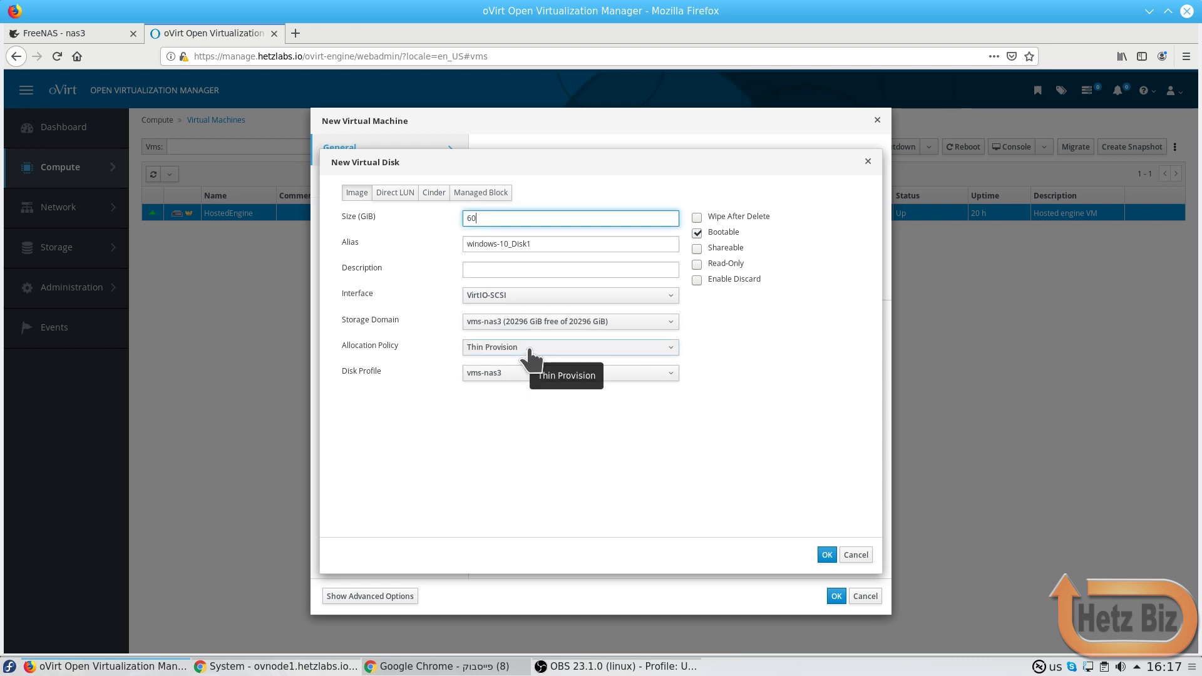
{"action": "left_click", "coordinate": [531, 357]}
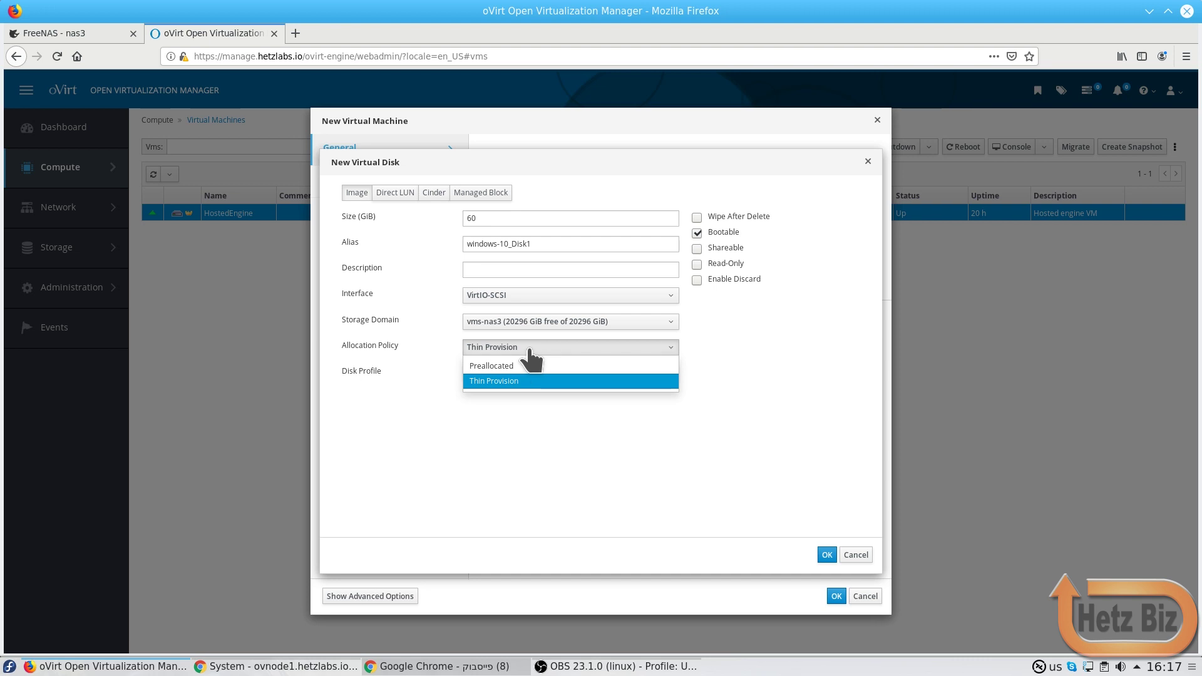
{"action": "left_click", "coordinate": [531, 352]}
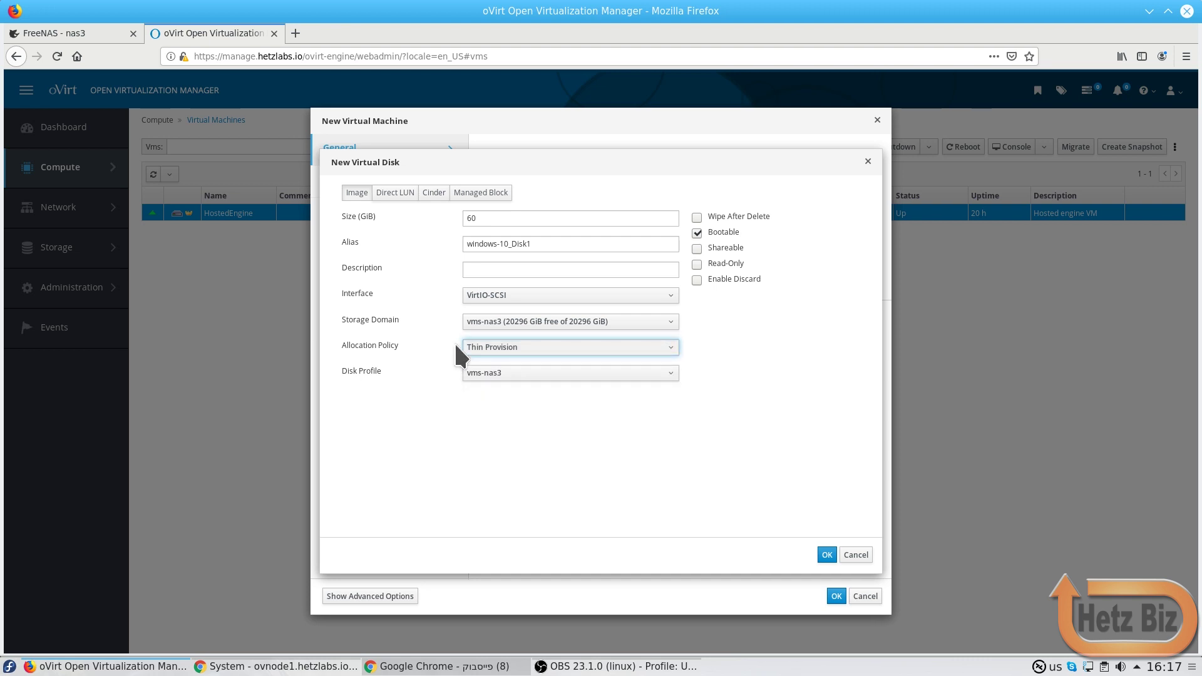
{"action": "left_click", "coordinate": [499, 373]}
{"action": "left_click", "coordinate": [499, 388]}
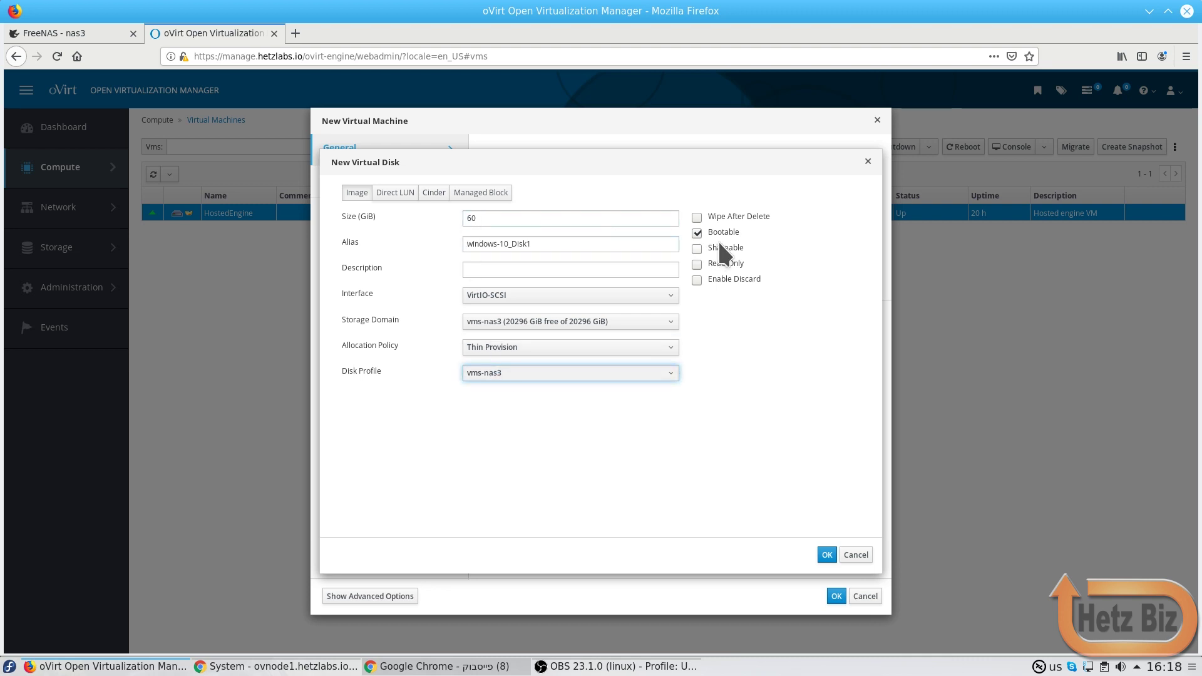
{"action": "left_click", "coordinate": [827, 555]}
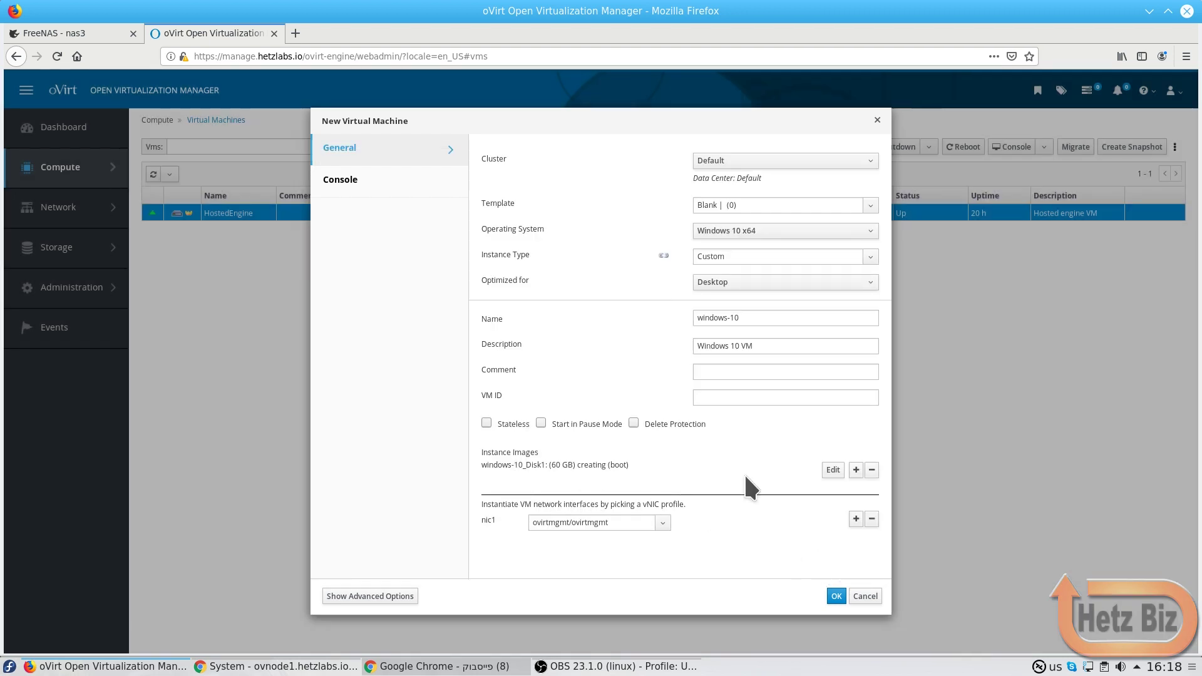
Show the advanced options and give the virtual machine 4096 MB of memory and 2 virtual CPUs
{"action": "left_click", "coordinate": [411, 182]}
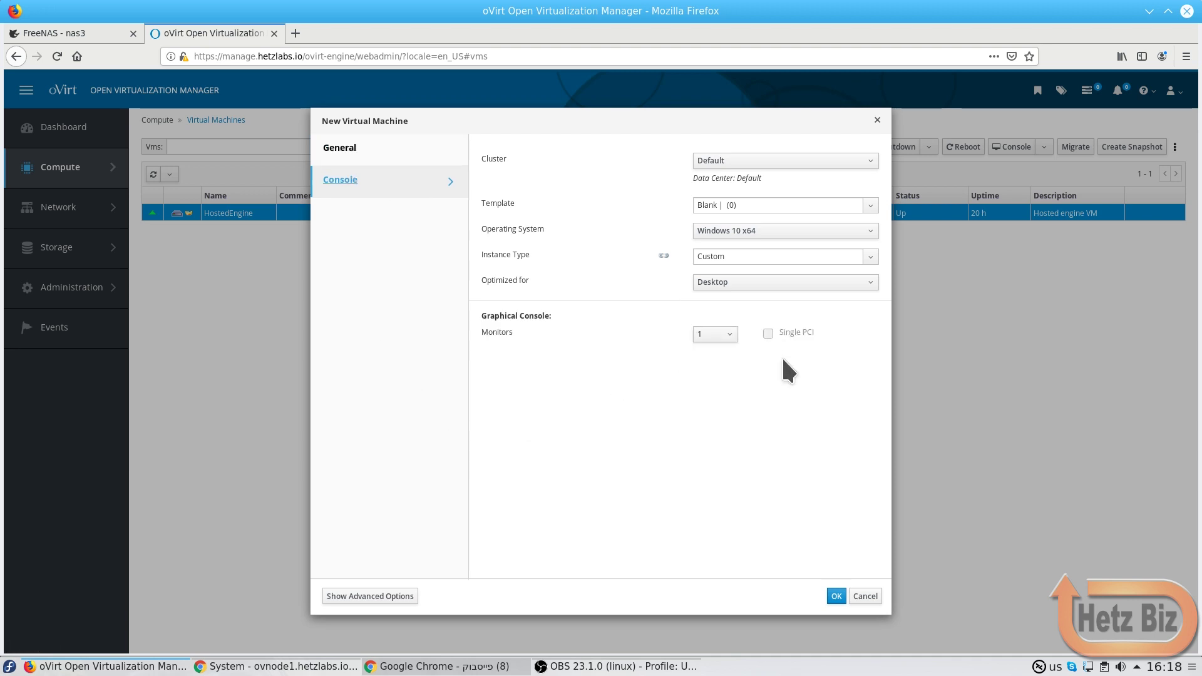
{"action": "left_click", "coordinate": [392, 592]}
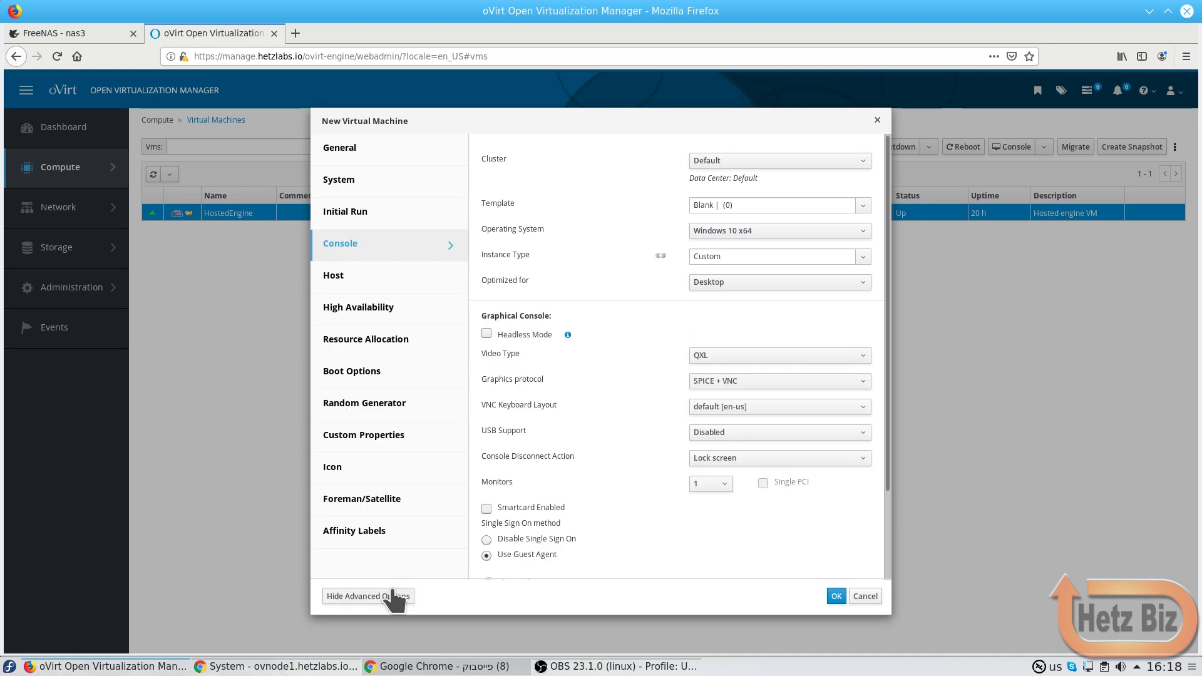
{"action": "left_click", "coordinate": [398, 184]}
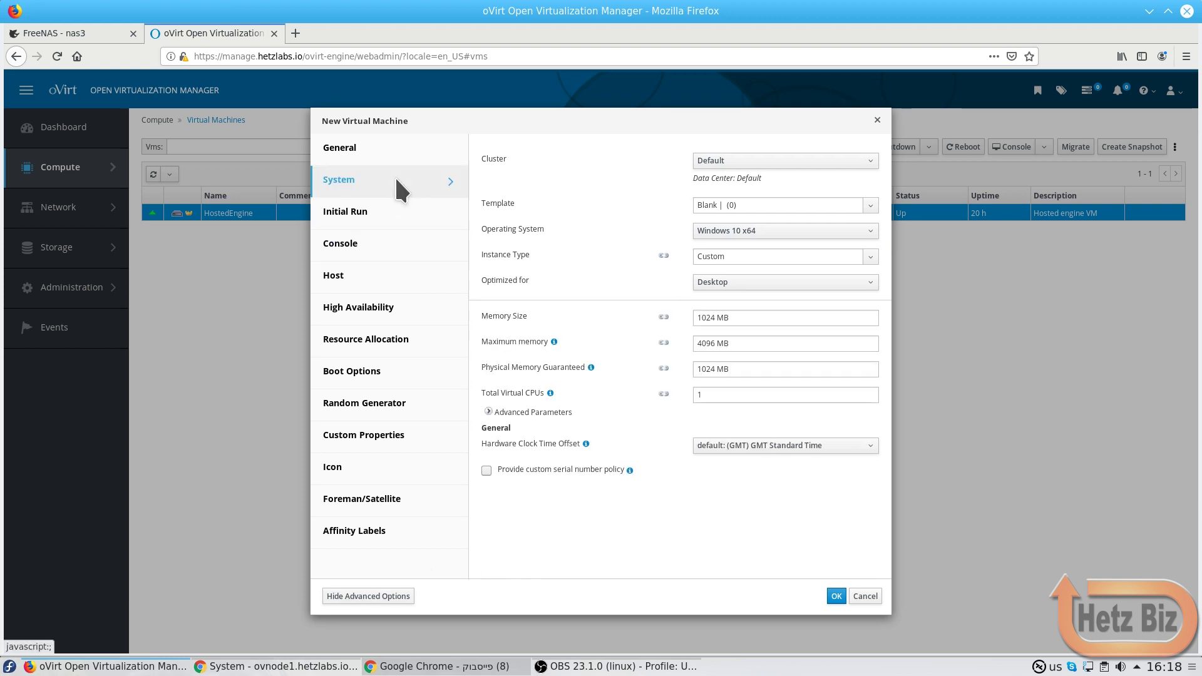
{"action": "double_click", "coordinate": [706, 317]}
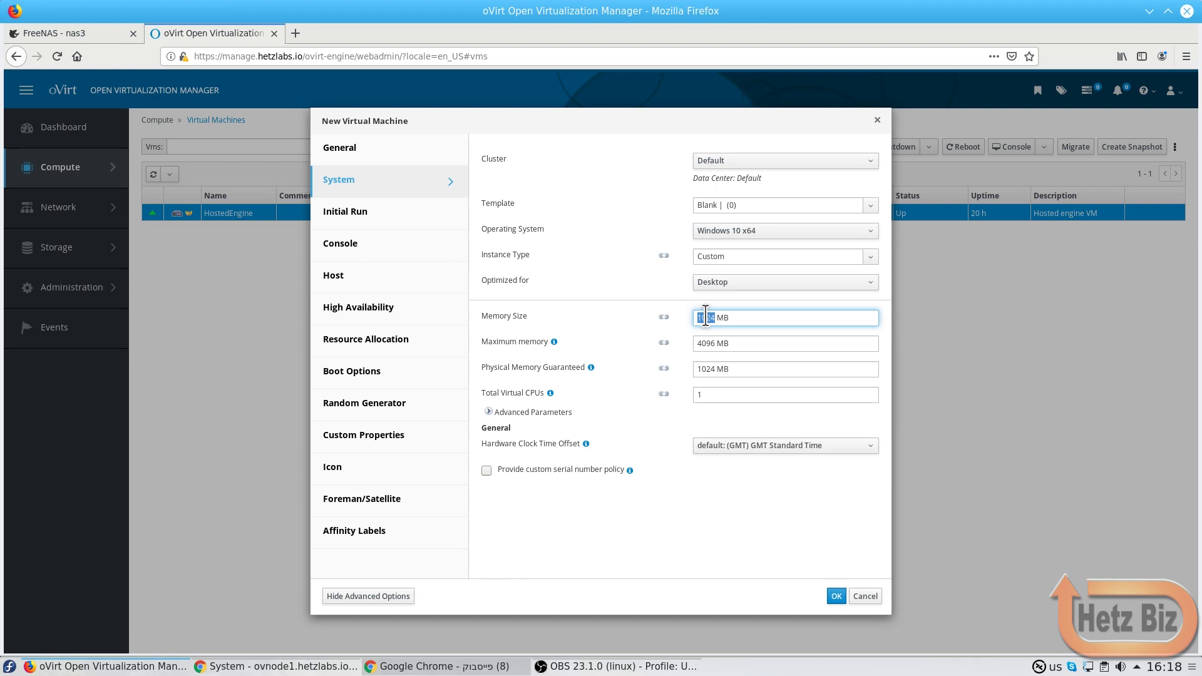
{"action": "type", "text": "4096"}
{"action": "key", "text": "Tab"}
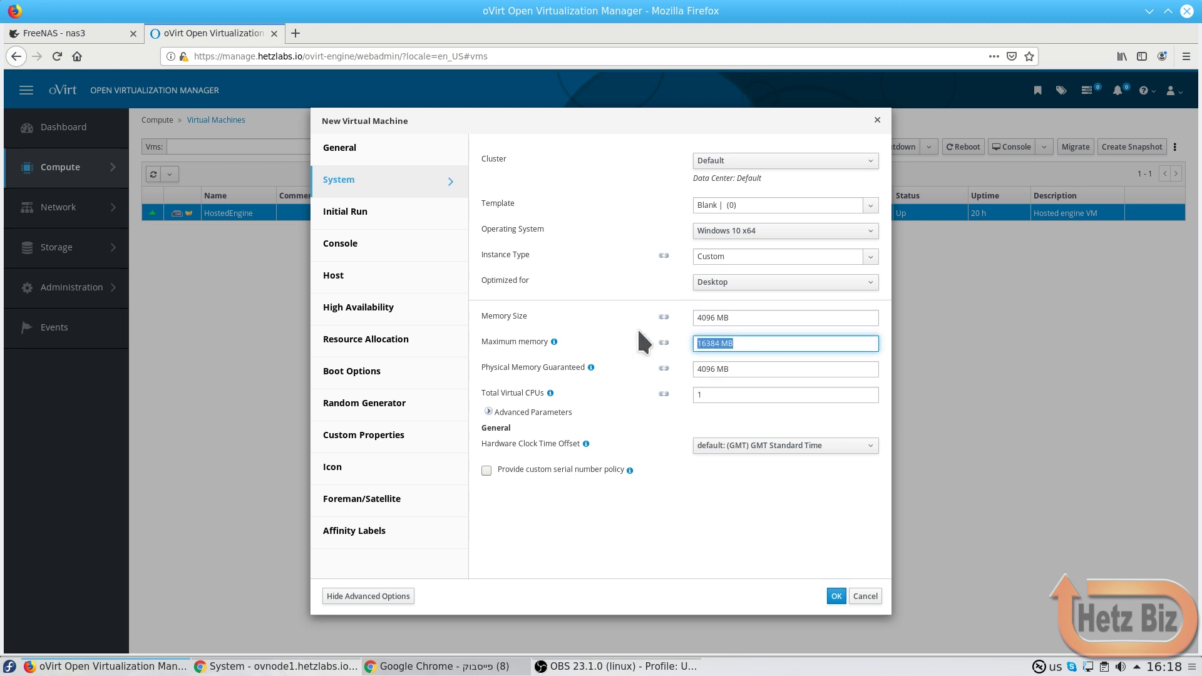
{"action": "mouse_move", "coordinate": [554, 348]}
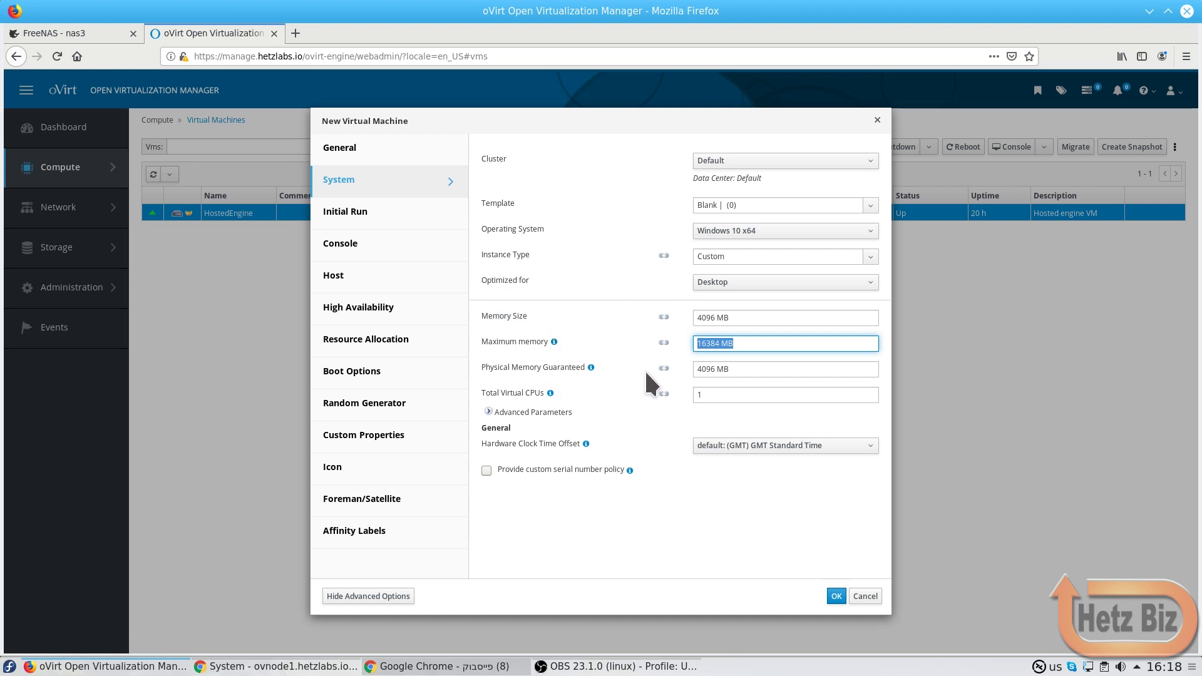
{"action": "double_click", "coordinate": [743, 394]}
{"action": "type", "text": "2"}
In the advanced system parameters, set the BIOS type to Q35 Chipset with UEFI BIOS and the custom emulated machine to q35
{"action": "left_click", "coordinate": [585, 419]}
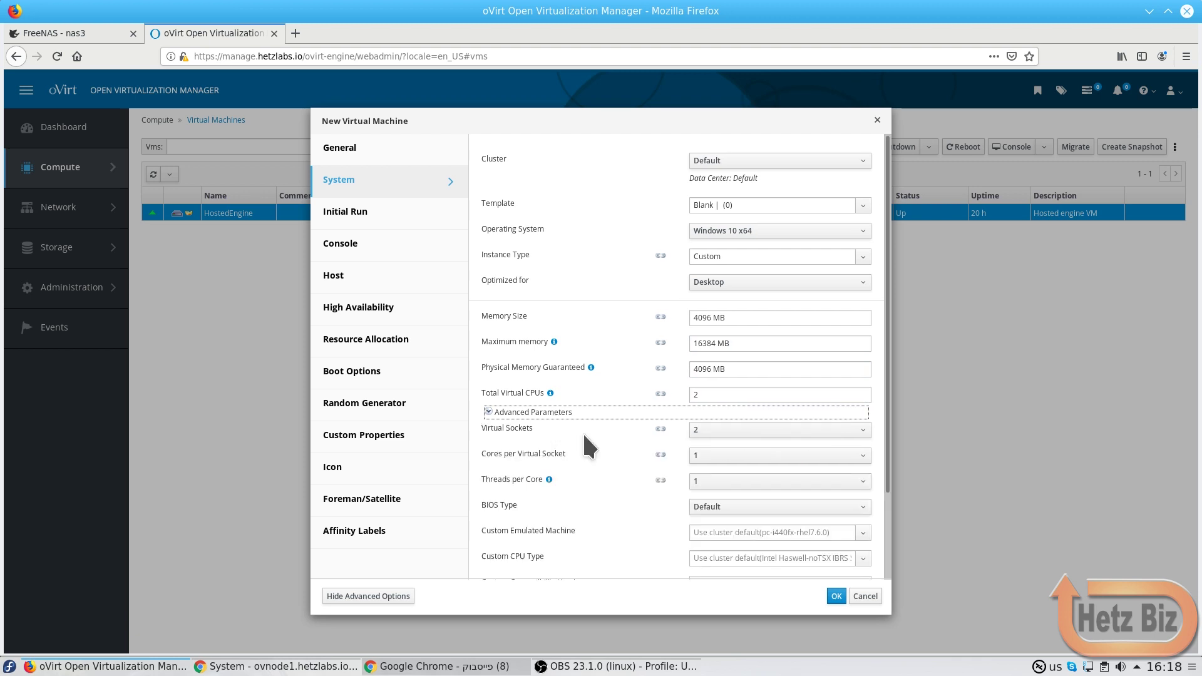
{"action": "scroll", "coordinate": [582, 431], "scroll_direction": "down", "scroll_amount": 3}
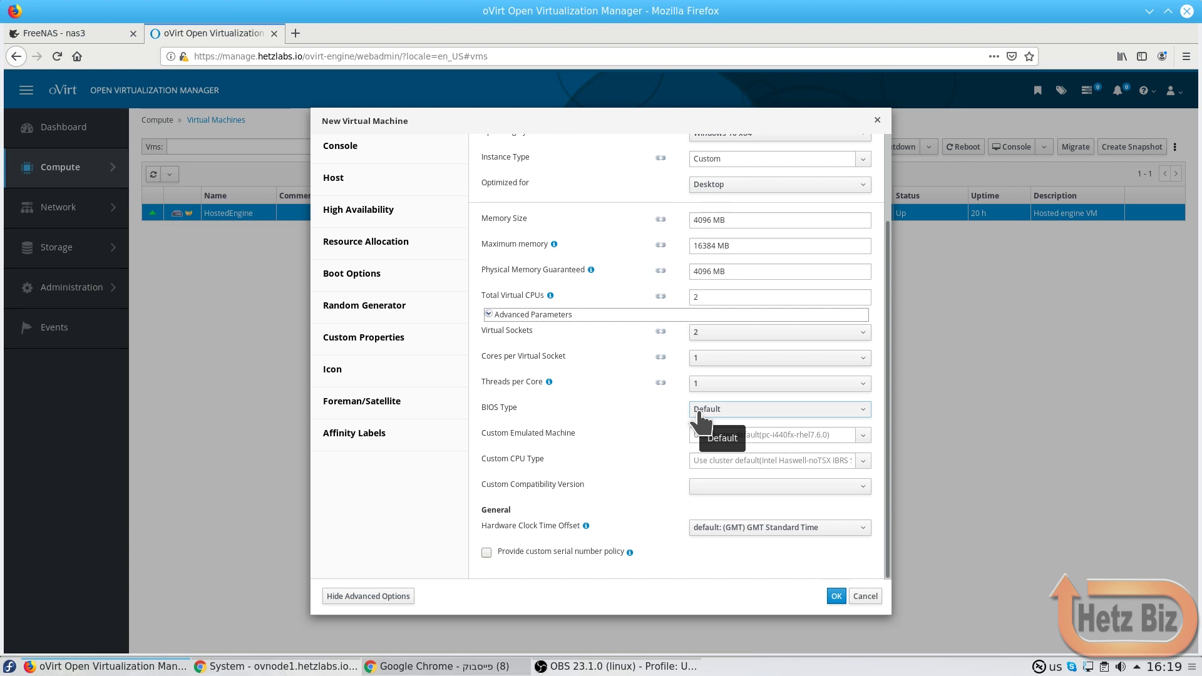
{"action": "left_click", "coordinate": [699, 412]}
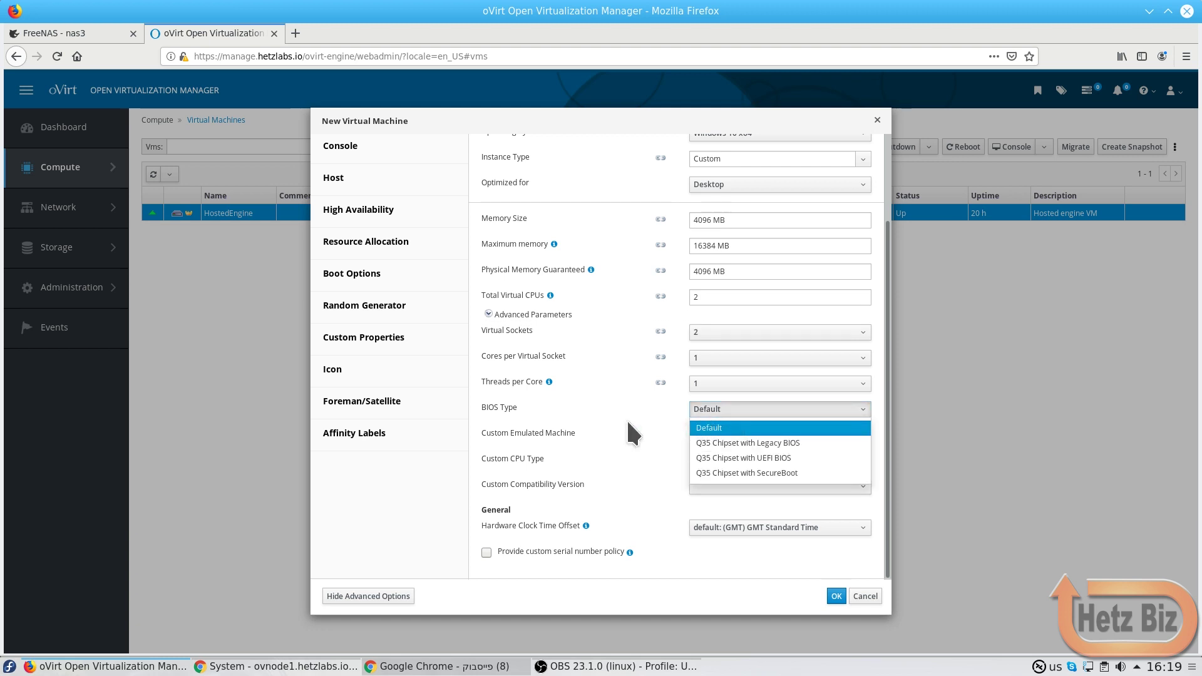
{"action": "left_click", "coordinate": [703, 458]}
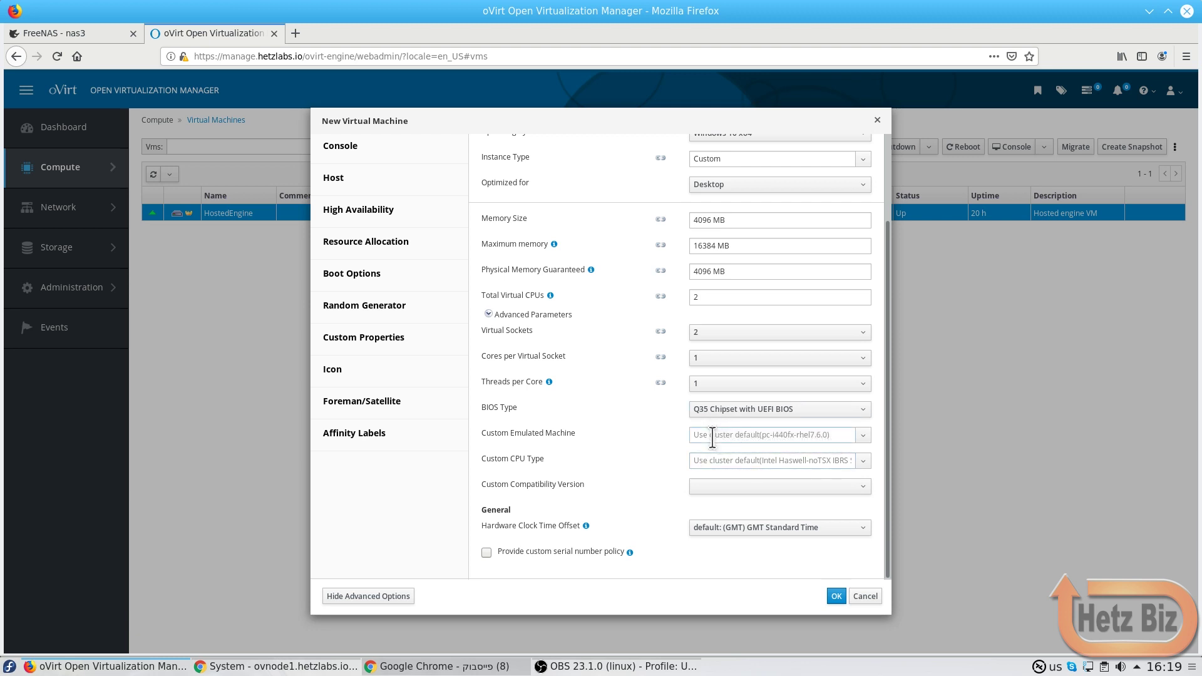
{"action": "left_click", "coordinate": [713, 436]}
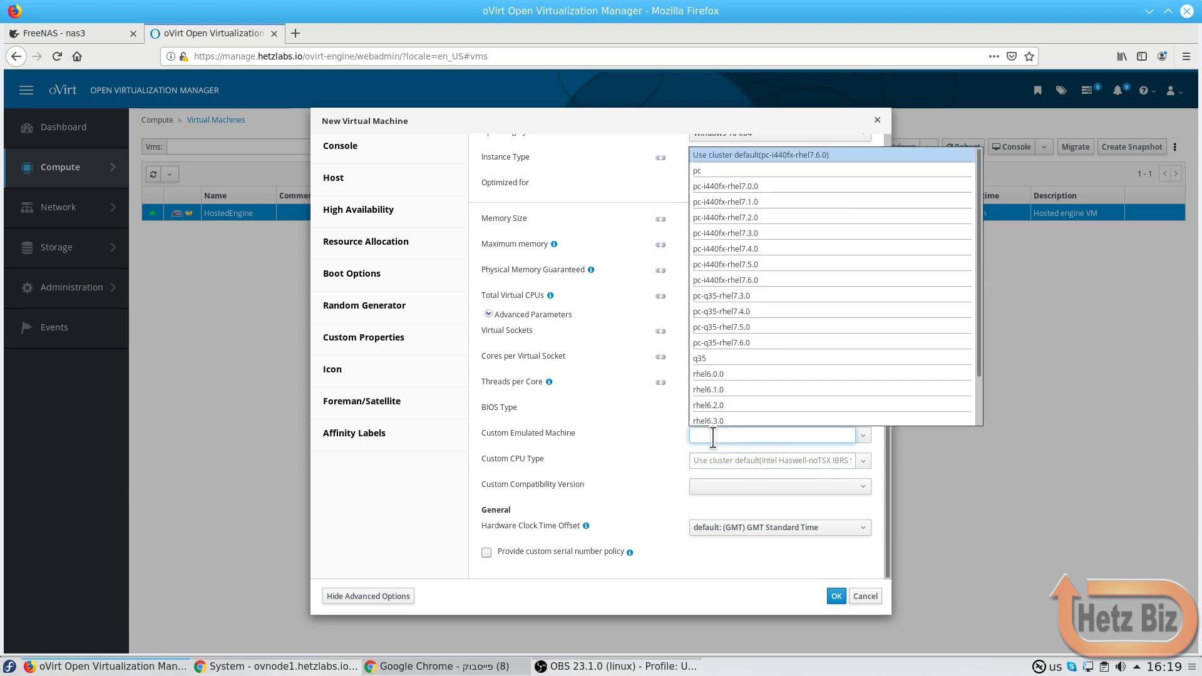
{"action": "left_click", "coordinate": [713, 360]}
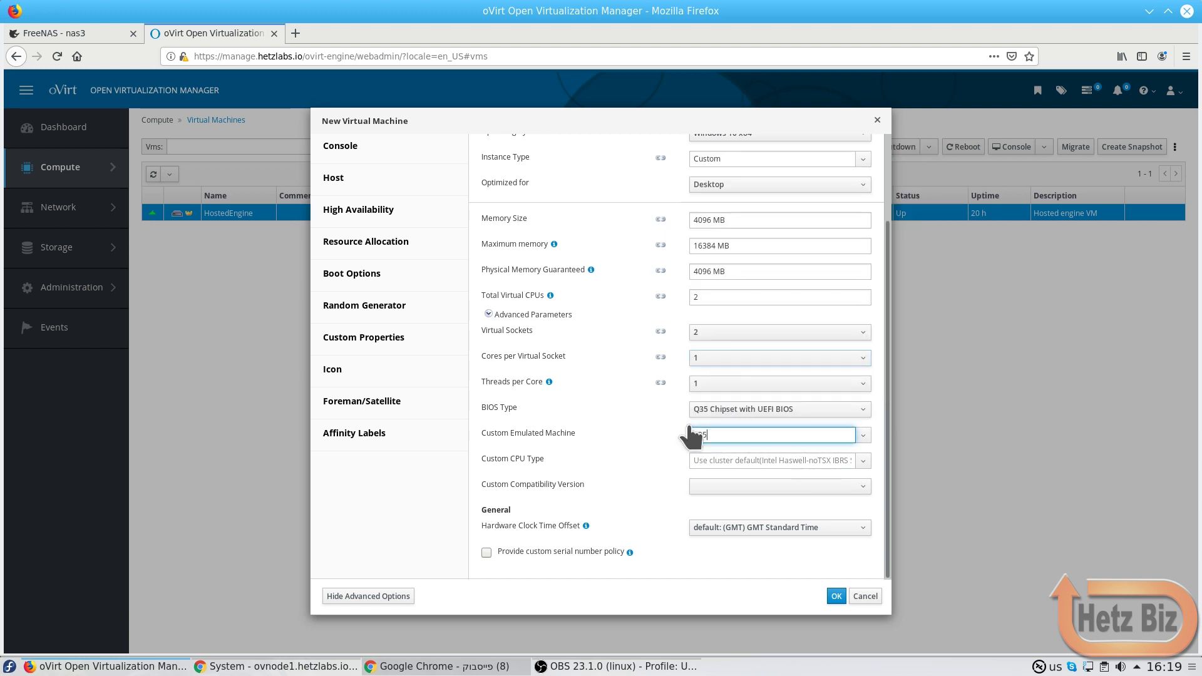
{"action": "left_click", "coordinate": [627, 453]}
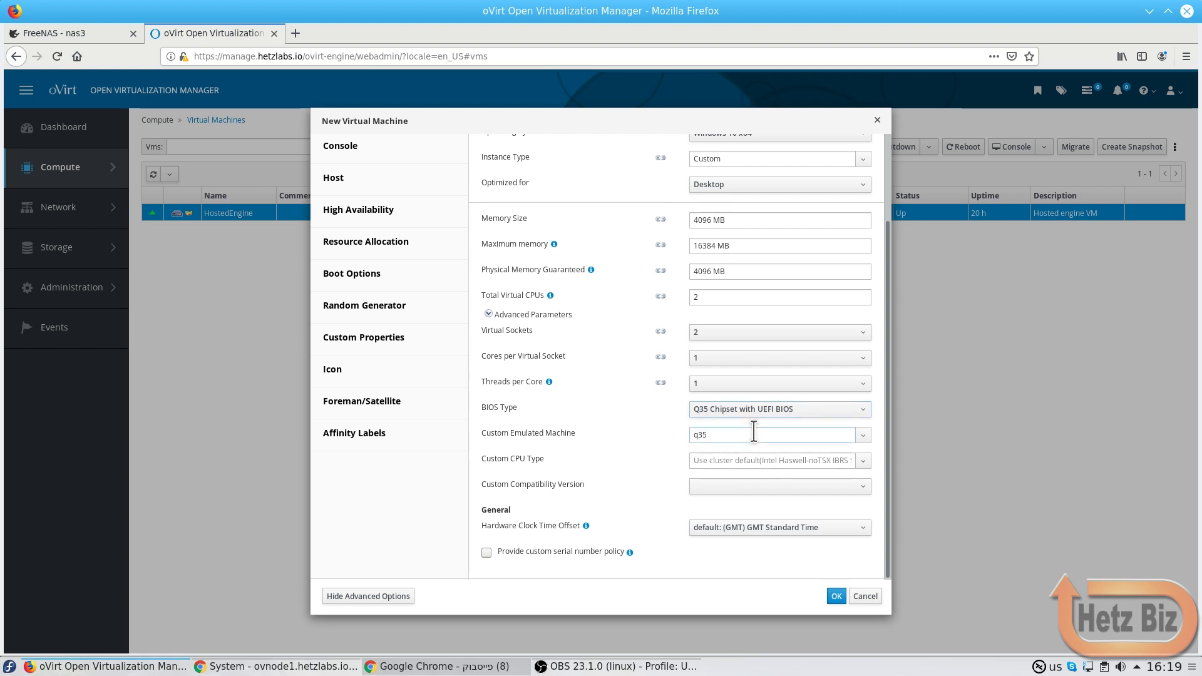
Set the hardware clock time offset to (GMT+02:00) Israel Standard Time
{"action": "left_click", "coordinate": [745, 530]}
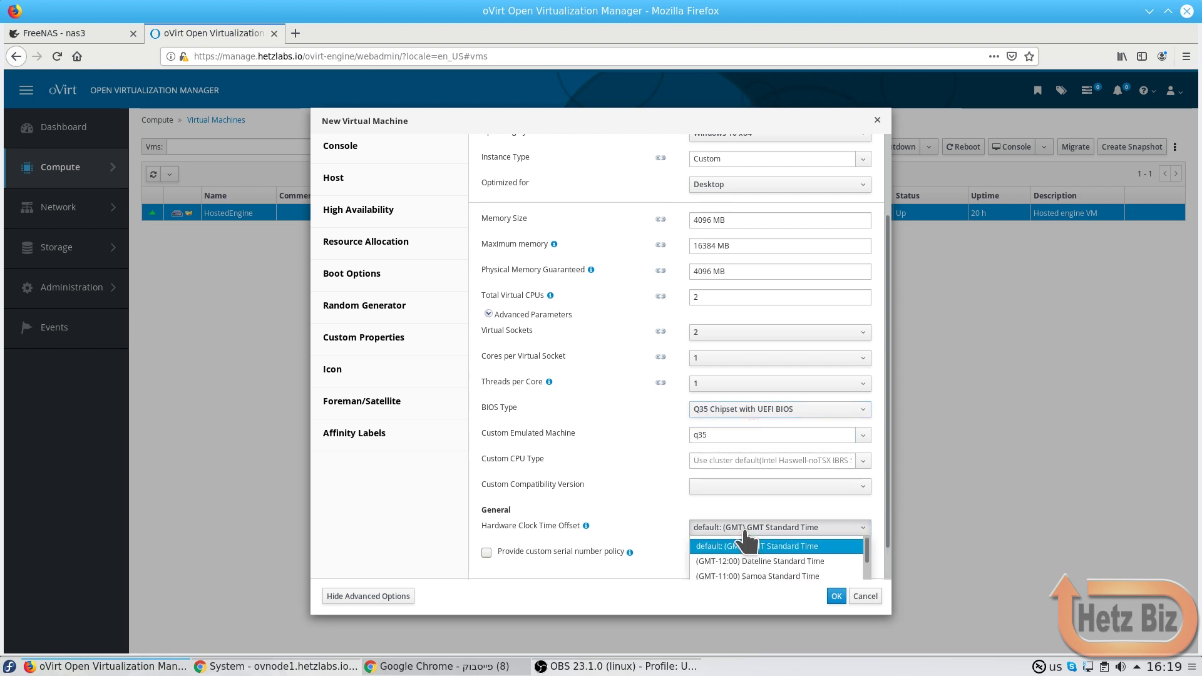
{"action": "scroll", "coordinate": [769, 501], "scroll_direction": "down", "scroll_amount": 1}
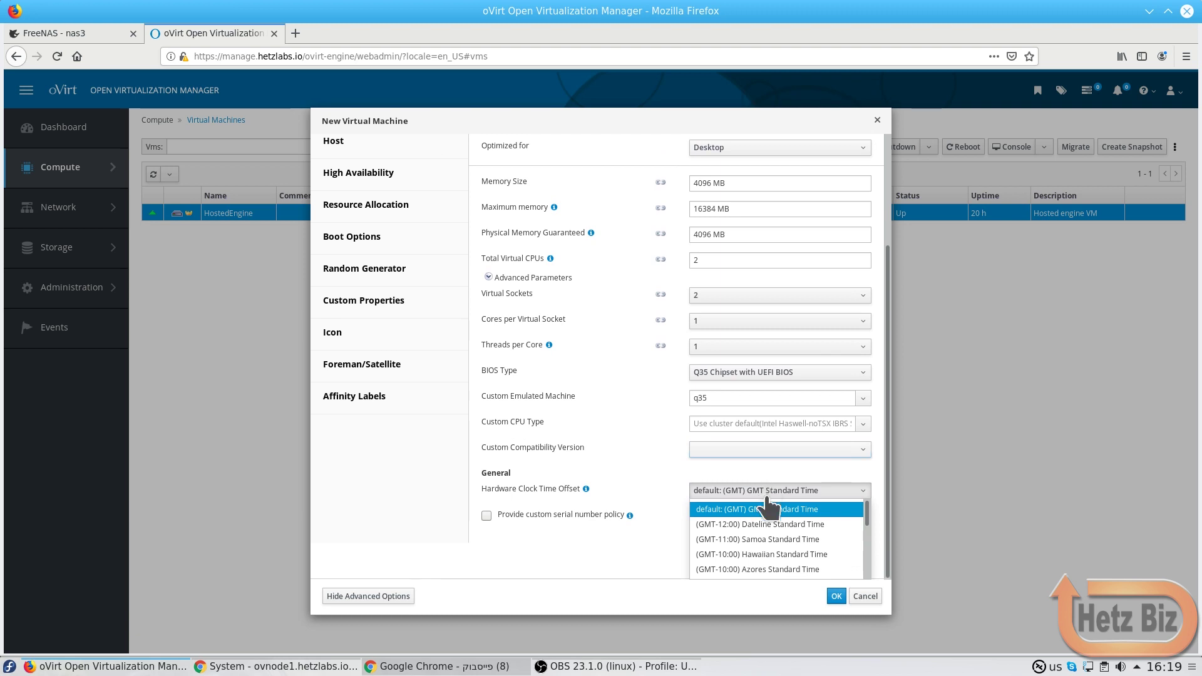
{"action": "scroll", "coordinate": [766, 525], "scroll_direction": "down", "scroll_amount": 5}
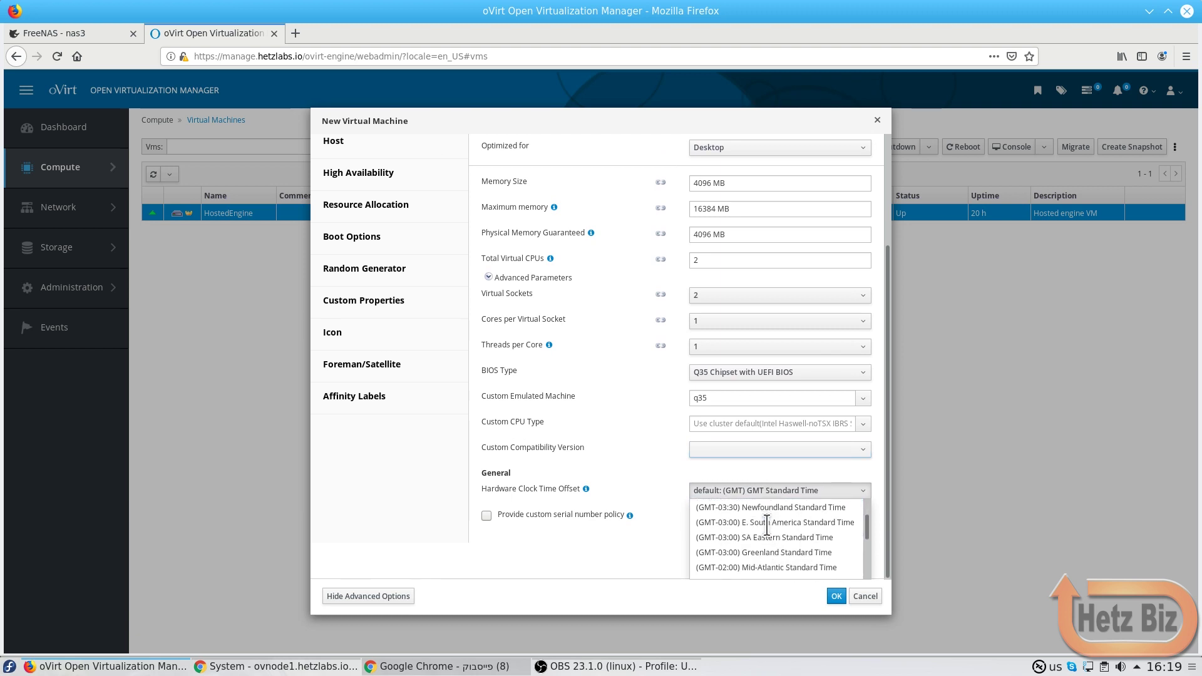
{"action": "scroll", "coordinate": [767, 524], "scroll_direction": "down", "scroll_amount": 2}
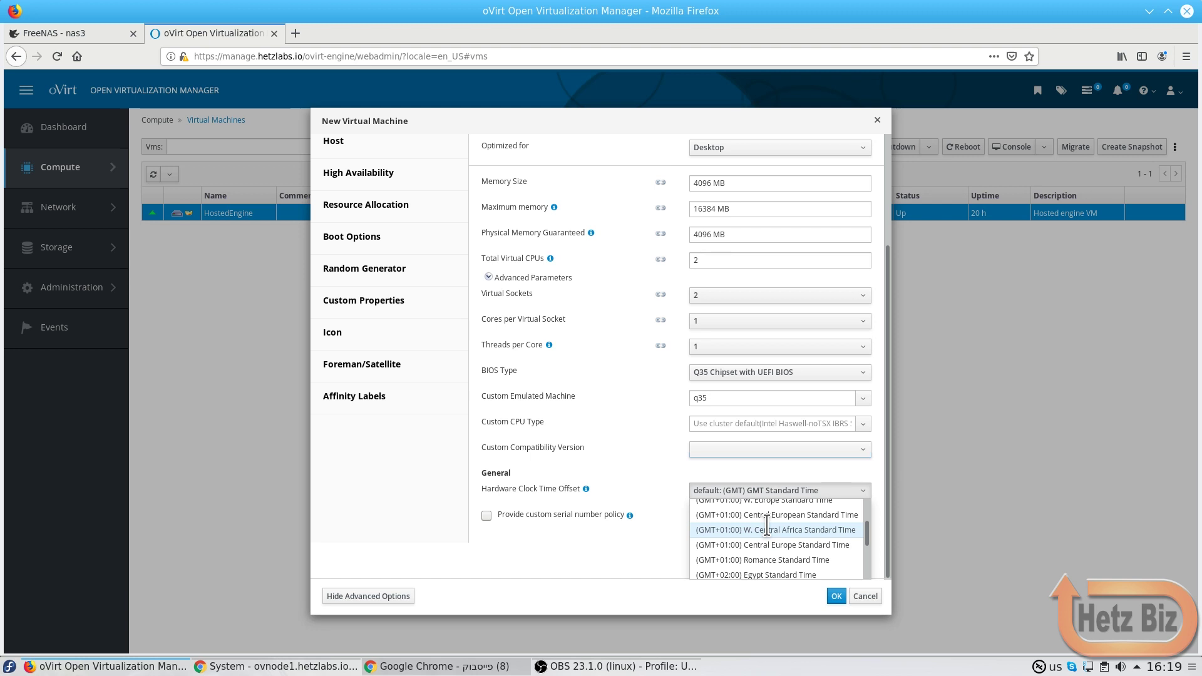
{"action": "key", "text": "Down"}
{"action": "key", "text": "Down"}
{"action": "key", "text": "Down"}
{"action": "key", "text": "Down"}
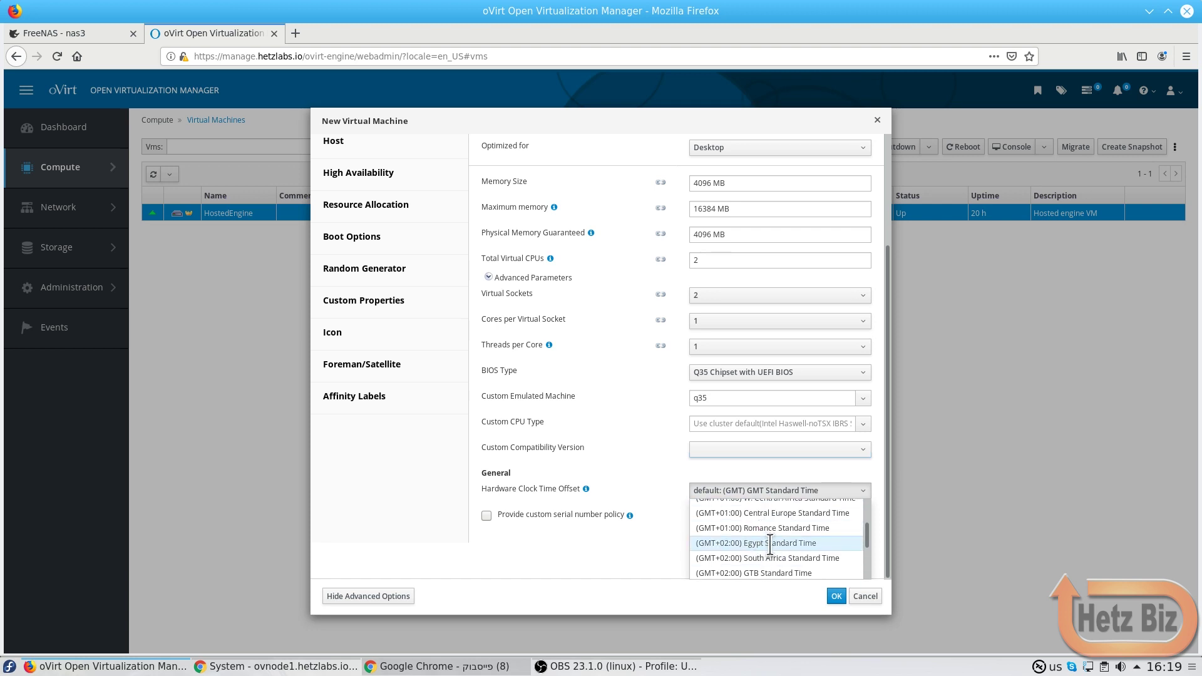
{"action": "scroll", "coordinate": [770, 551], "scroll_direction": "down", "scroll_amount": 1}
{"action": "left_click", "coordinate": [771, 563]}
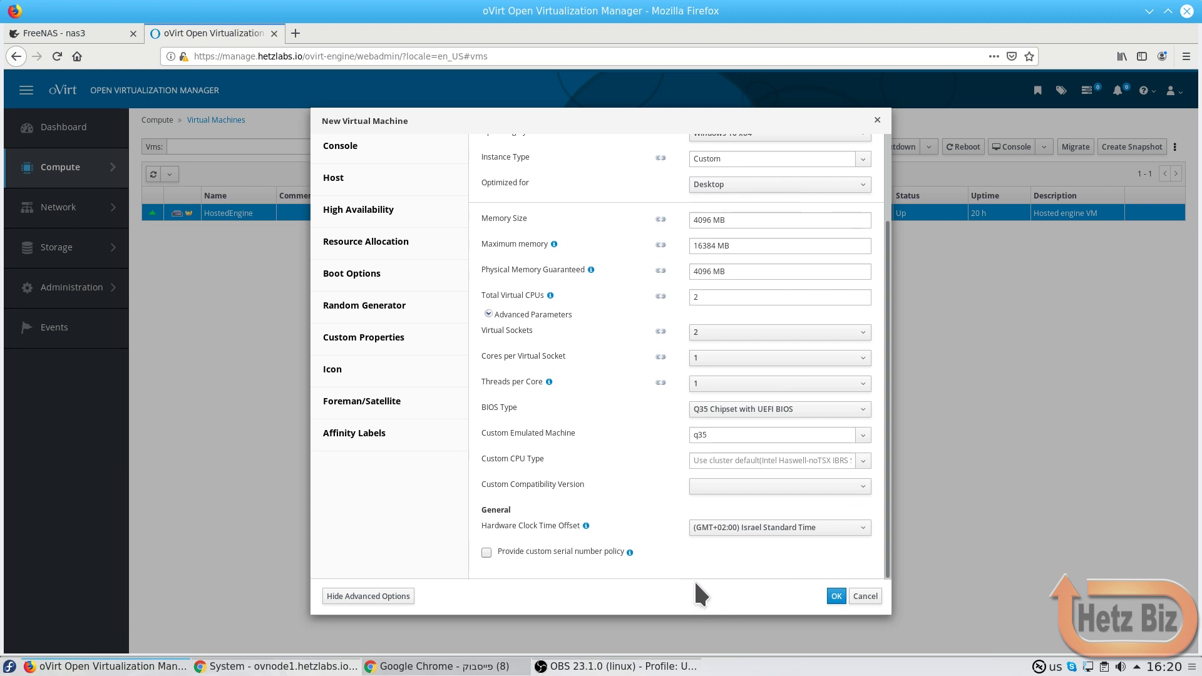
Review the new virtual machine's Initial Run, System, Resource Allocation, High Availability and Host settings
{"action": "left_click", "coordinate": [425, 214]}
{"action": "left_click", "coordinate": [426, 214]}
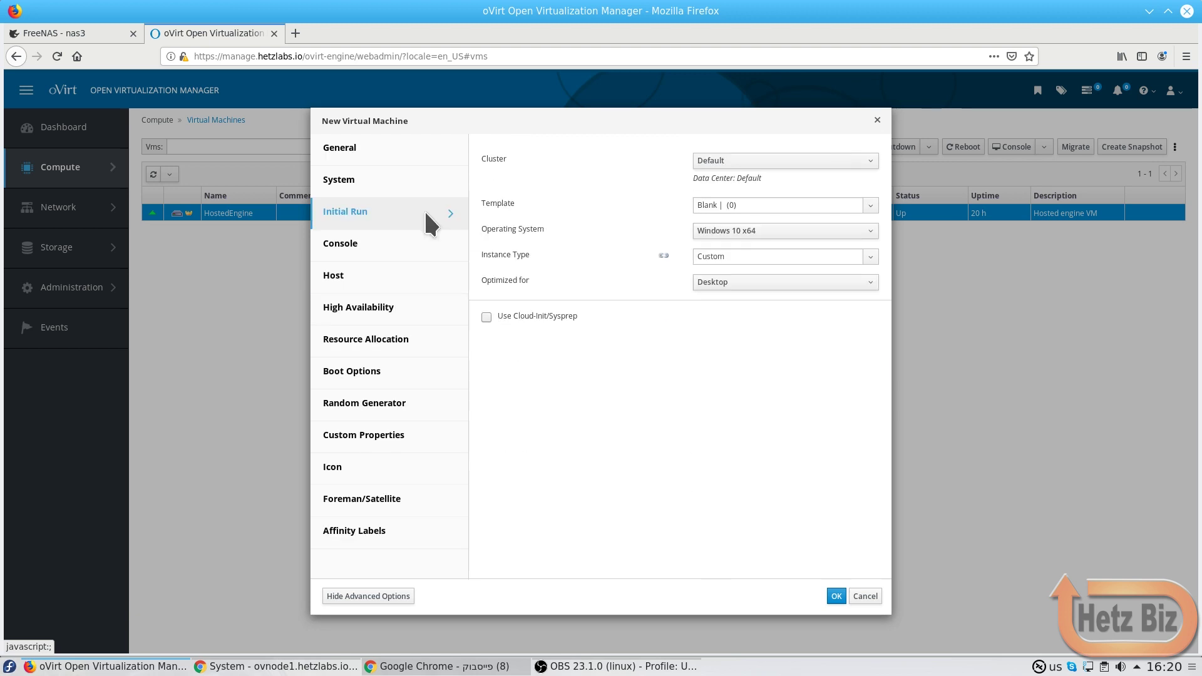
{"action": "left_click", "coordinate": [418, 177]}
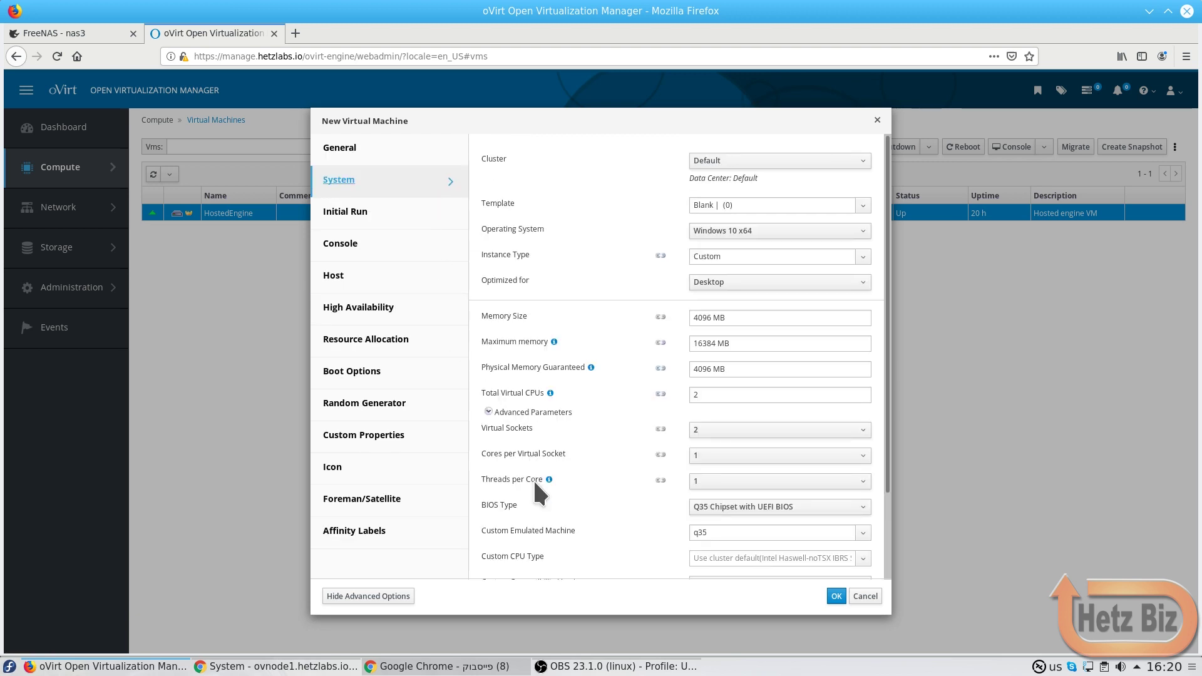
{"action": "scroll", "coordinate": [535, 486], "scroll_direction": "down", "scroll_amount": 3}
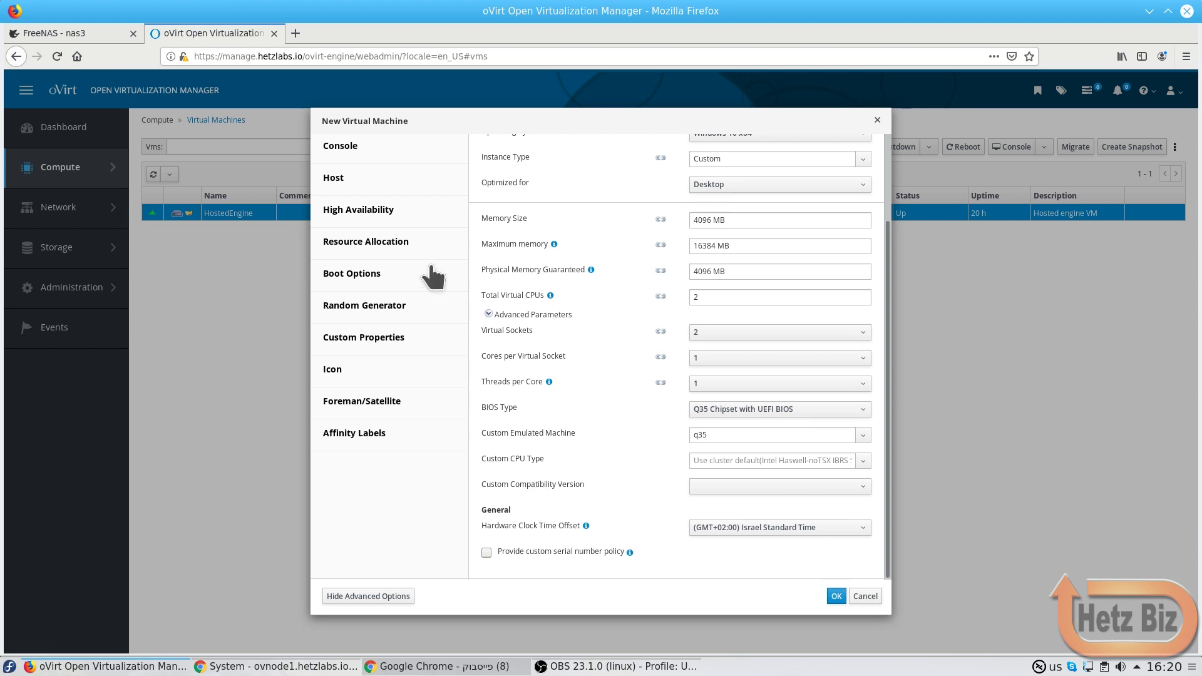
{"action": "left_click", "coordinate": [401, 253]}
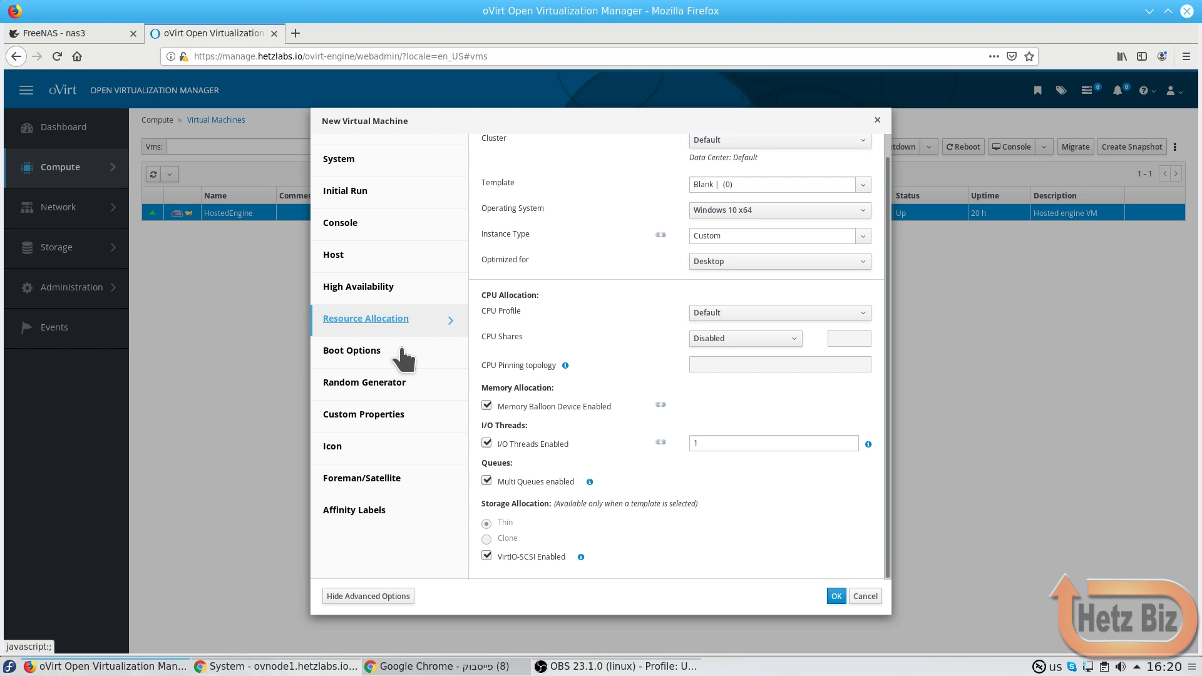
{"action": "left_click", "coordinate": [407, 299]}
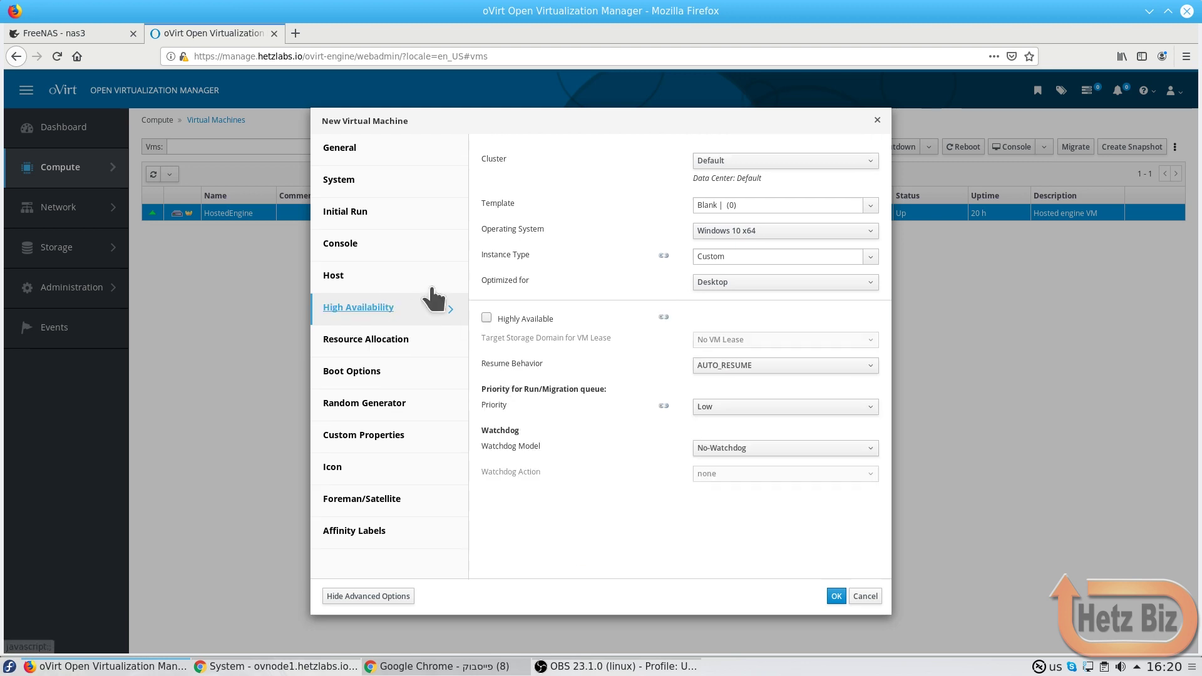
{"action": "left_click", "coordinate": [414, 280]}
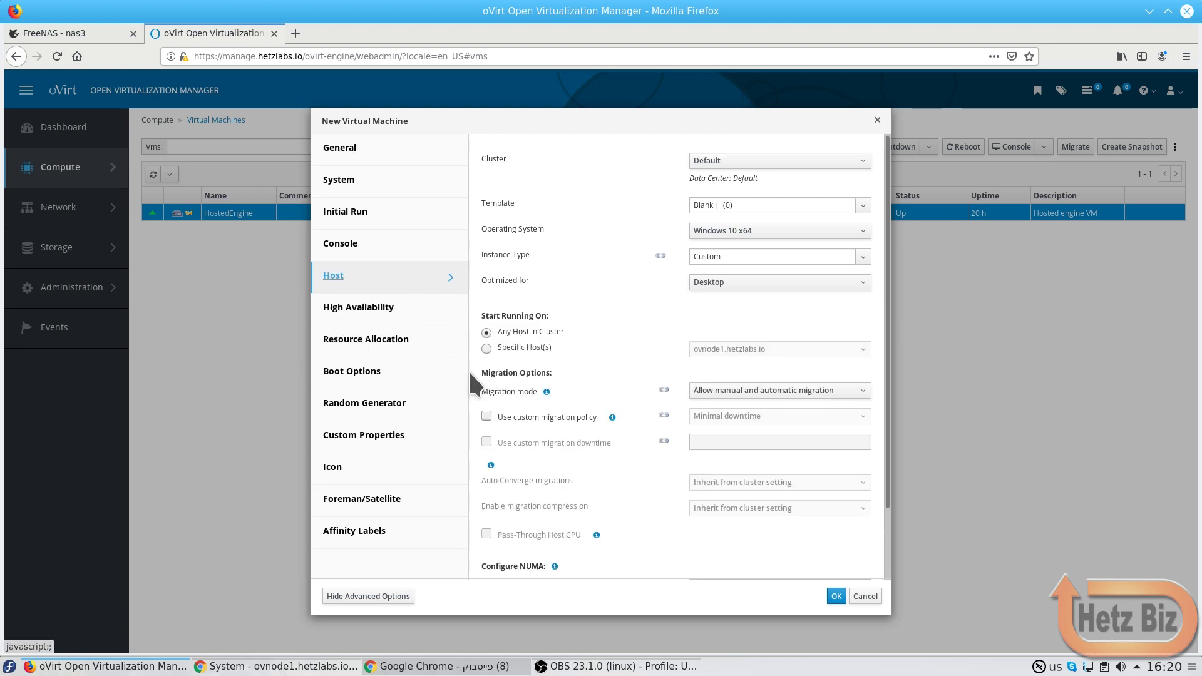
{"action": "scroll", "coordinate": [528, 471], "scroll_direction": "down", "scroll_amount": 3}
{"action": "scroll", "coordinate": [413, 290], "scroll_direction": "up", "scroll_amount": 3}
Check the graphical console settings and create the virtual machine with the configured options
{"action": "left_click", "coordinate": [399, 248]}
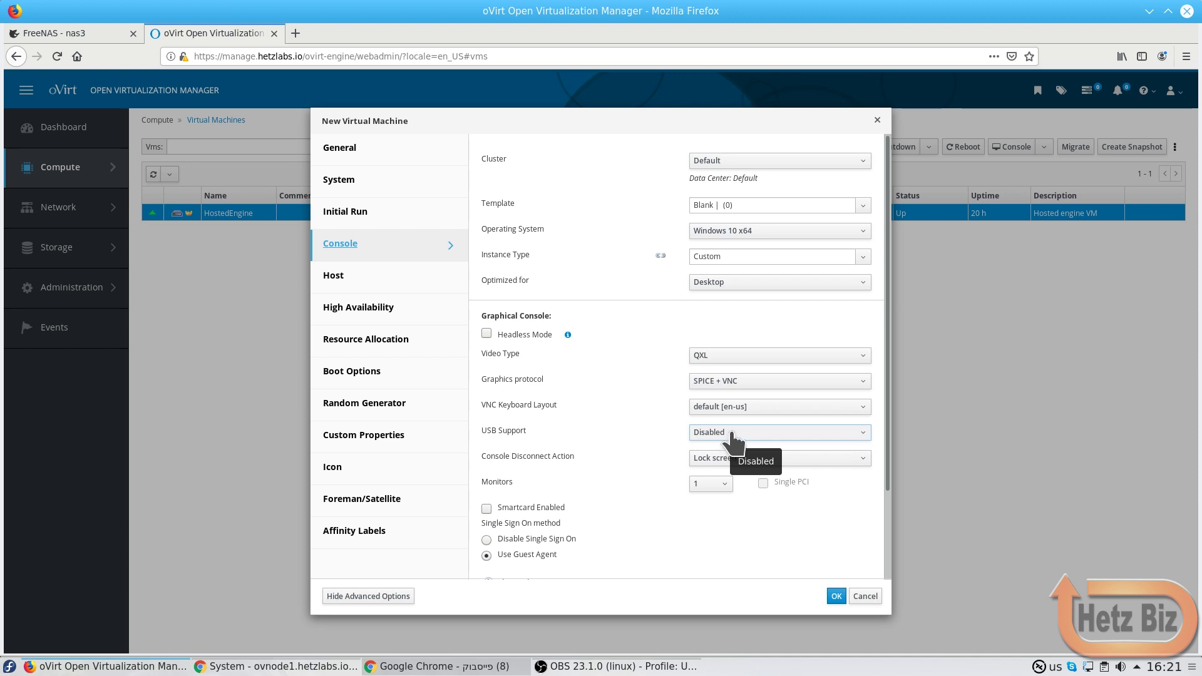
{"action": "scroll", "coordinate": [738, 531], "scroll_direction": "down", "scroll_amount": 3}
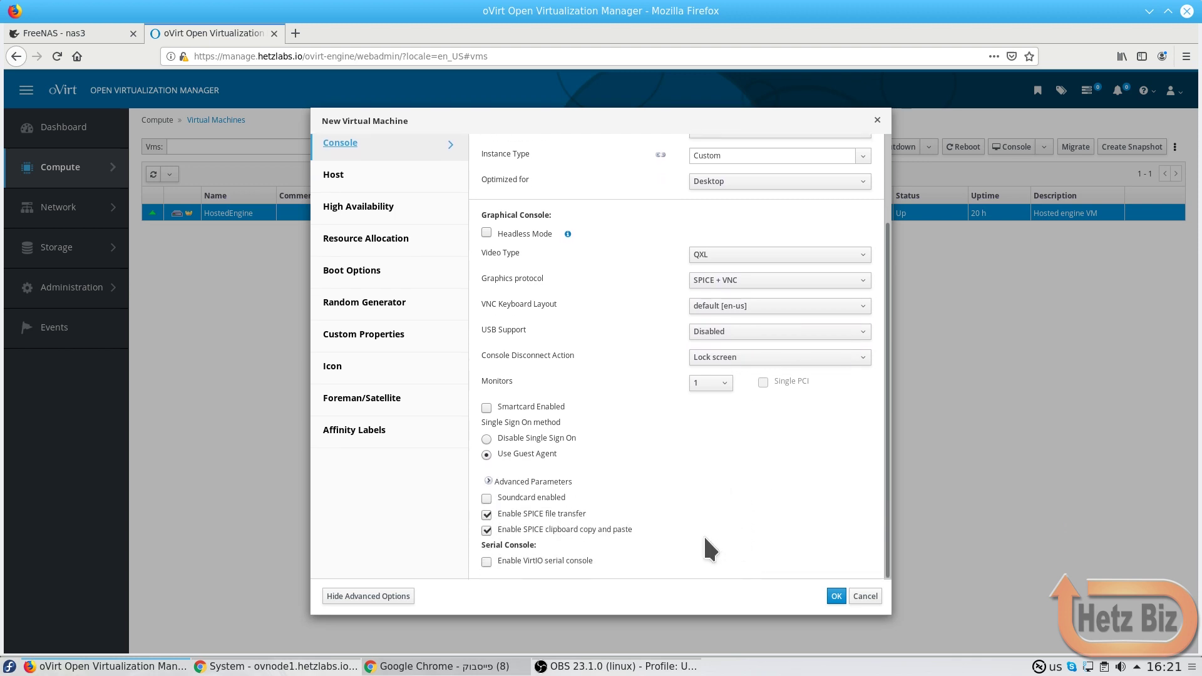
{"action": "left_click", "coordinate": [837, 597]}
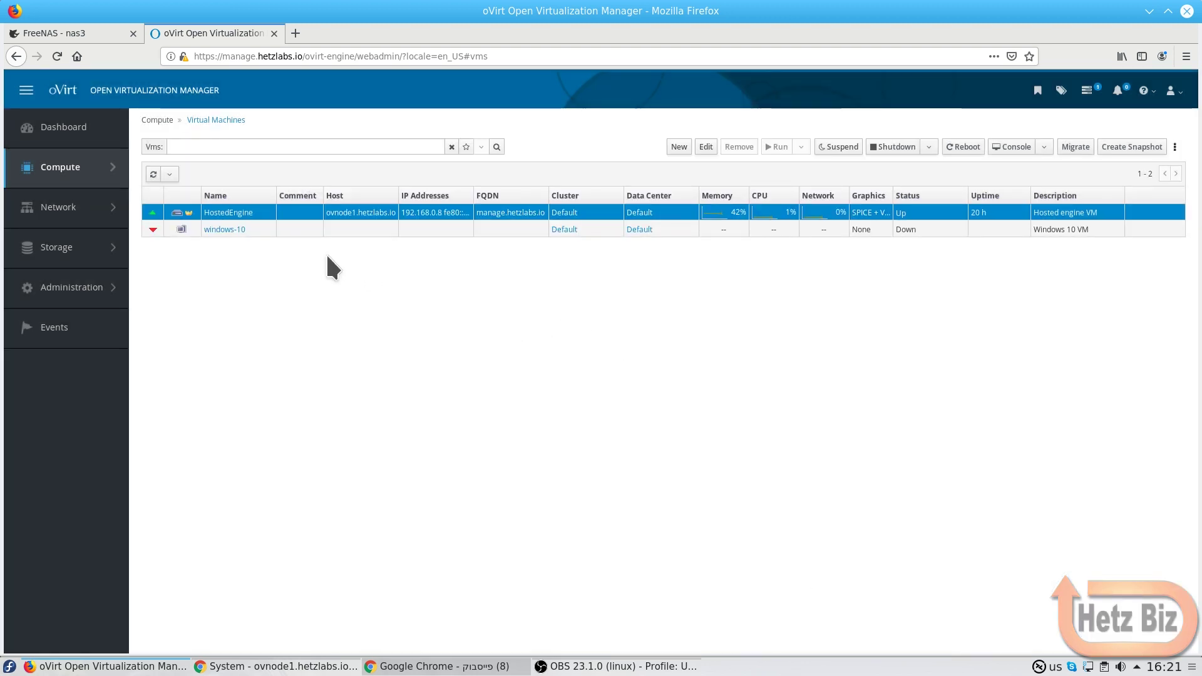
Run the windows-10 virtual machine once with Win10_1903_V1_English_x64.iso attached as its CD
{"action": "left_click", "coordinate": [305, 230]}
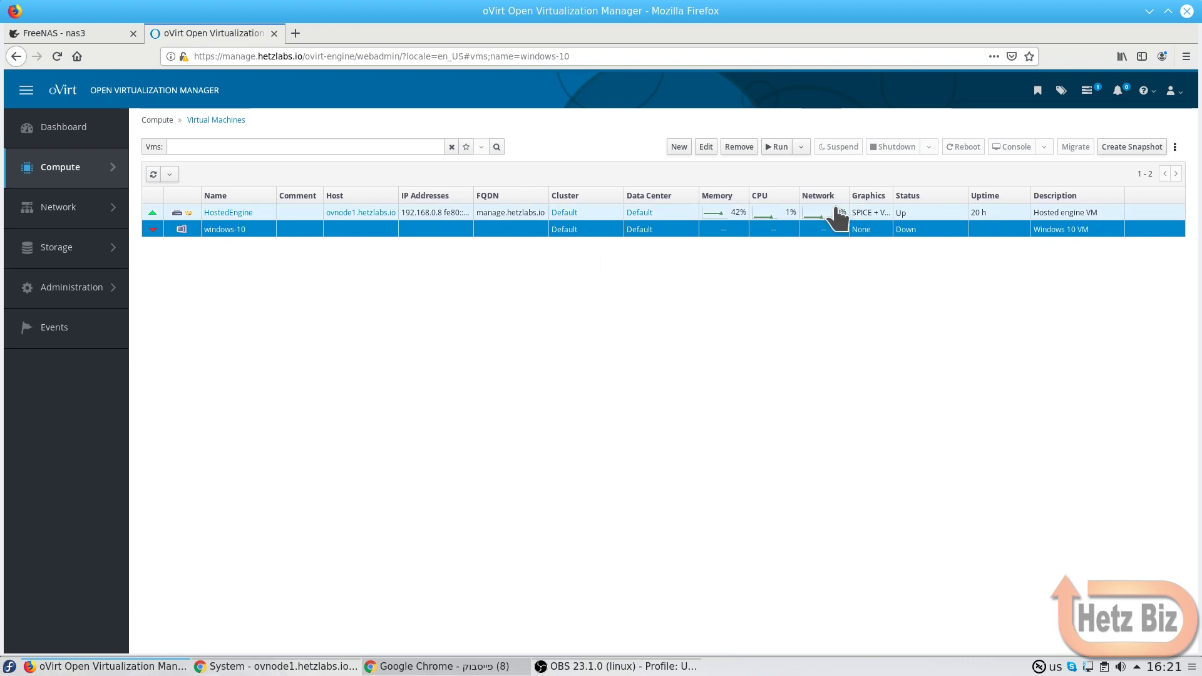
{"action": "left_click", "coordinate": [800, 148]}
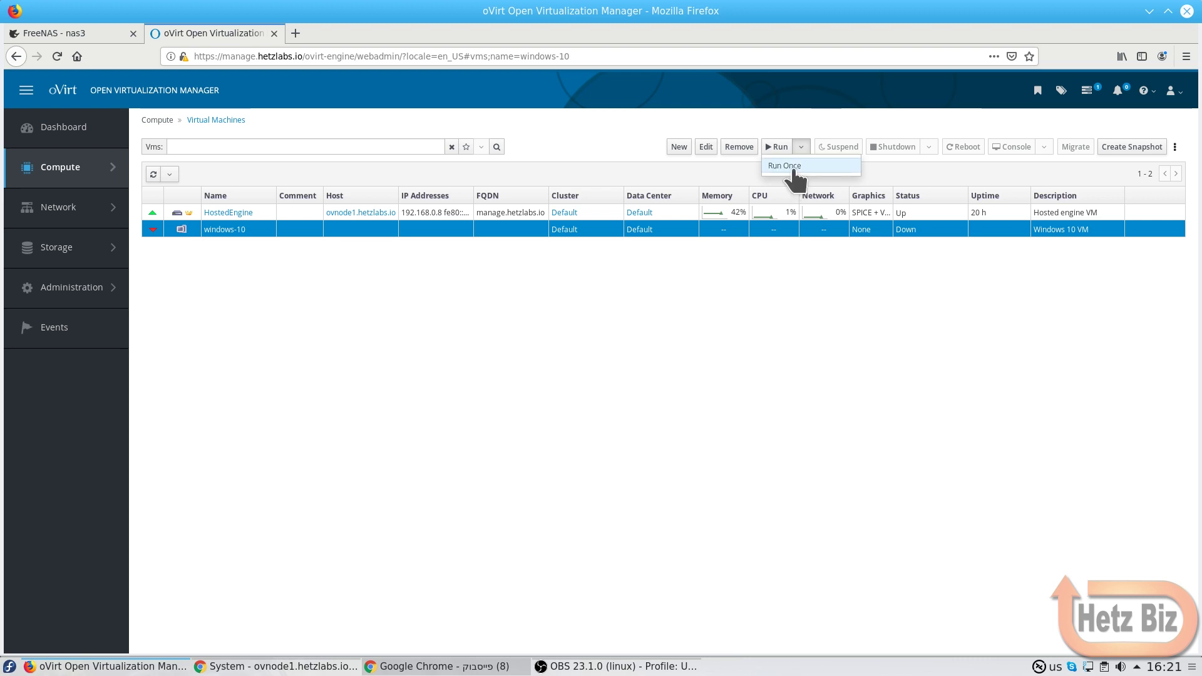
{"action": "left_click", "coordinate": [791, 165]}
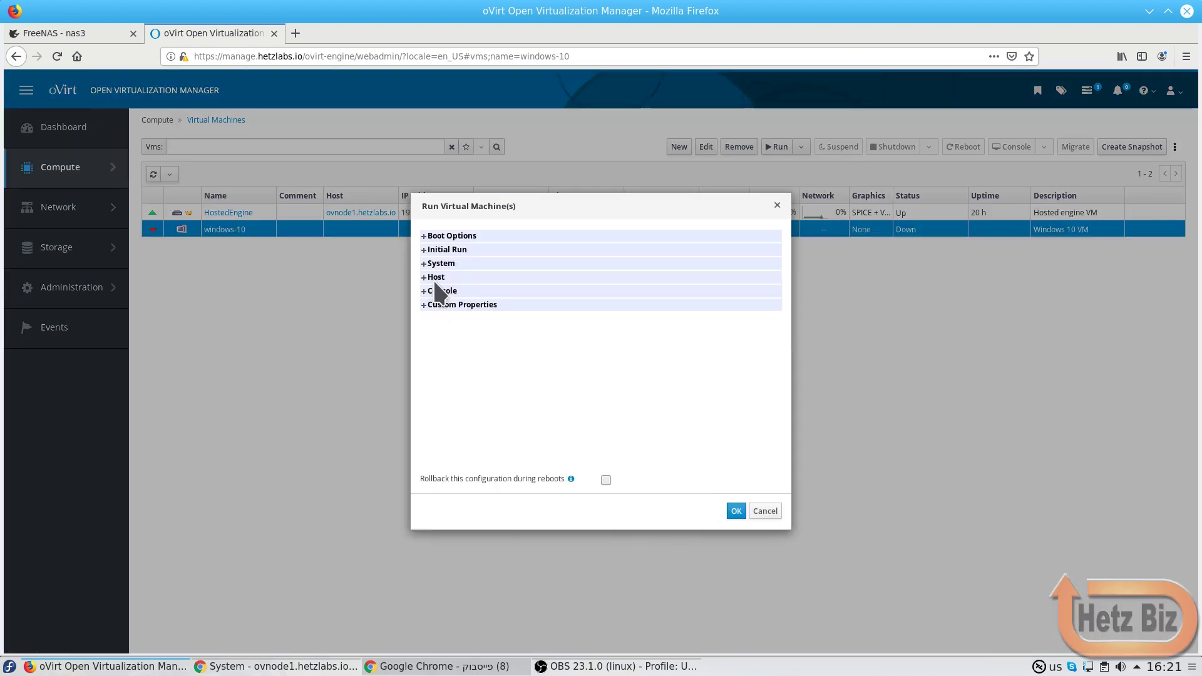
{"action": "left_click", "coordinate": [427, 238]}
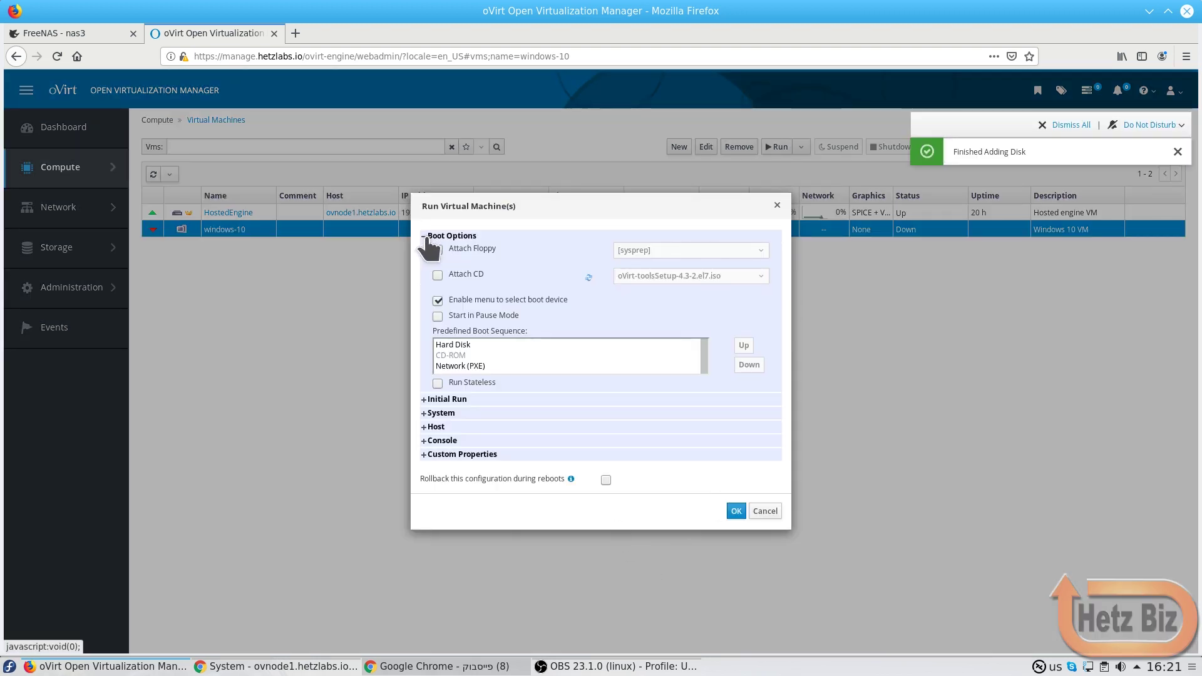
{"action": "left_click", "coordinate": [434, 275]}
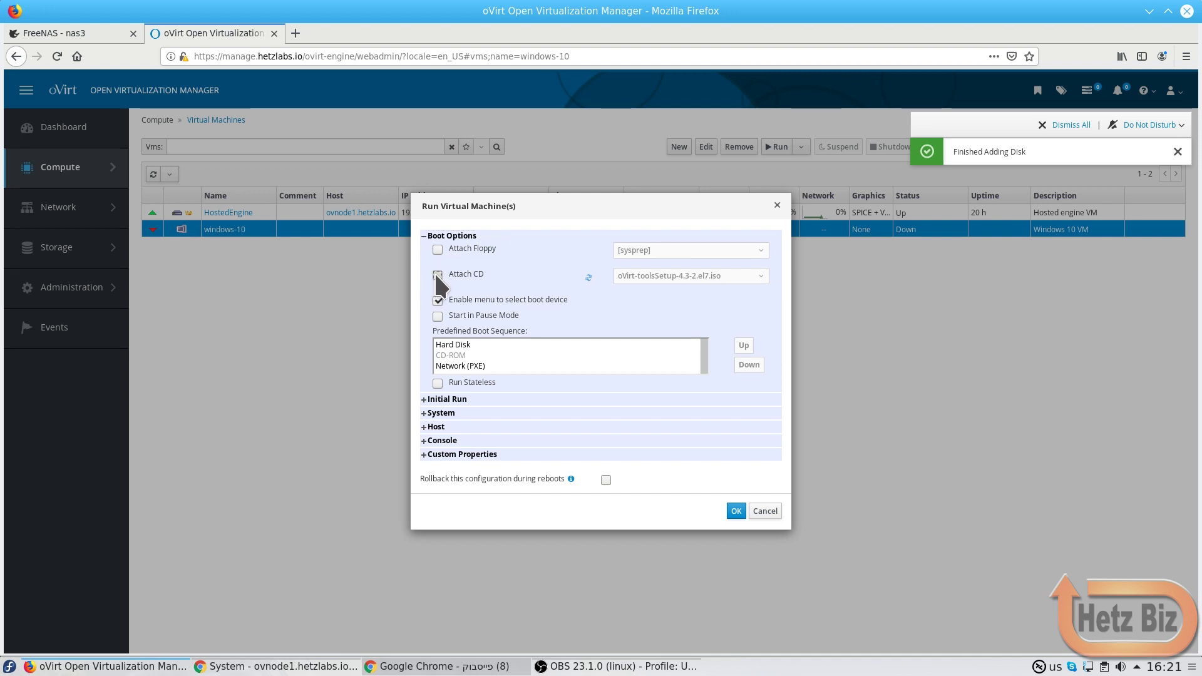
{"action": "left_click", "coordinate": [621, 276]}
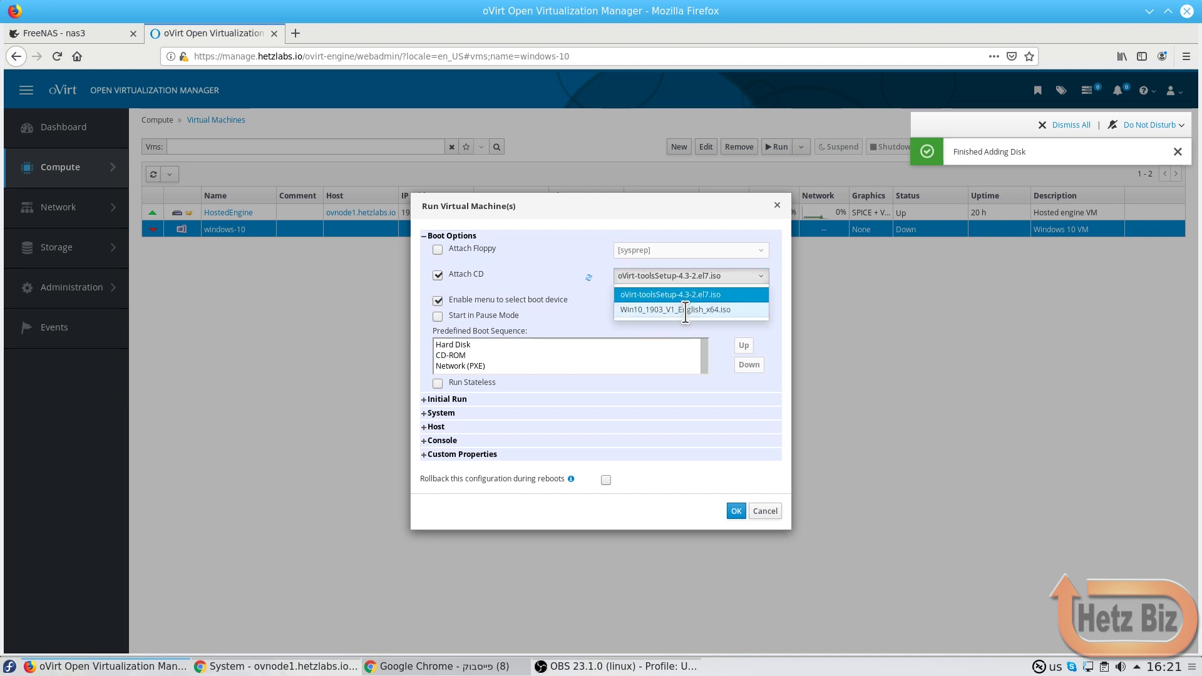
{"action": "left_click", "coordinate": [684, 310]}
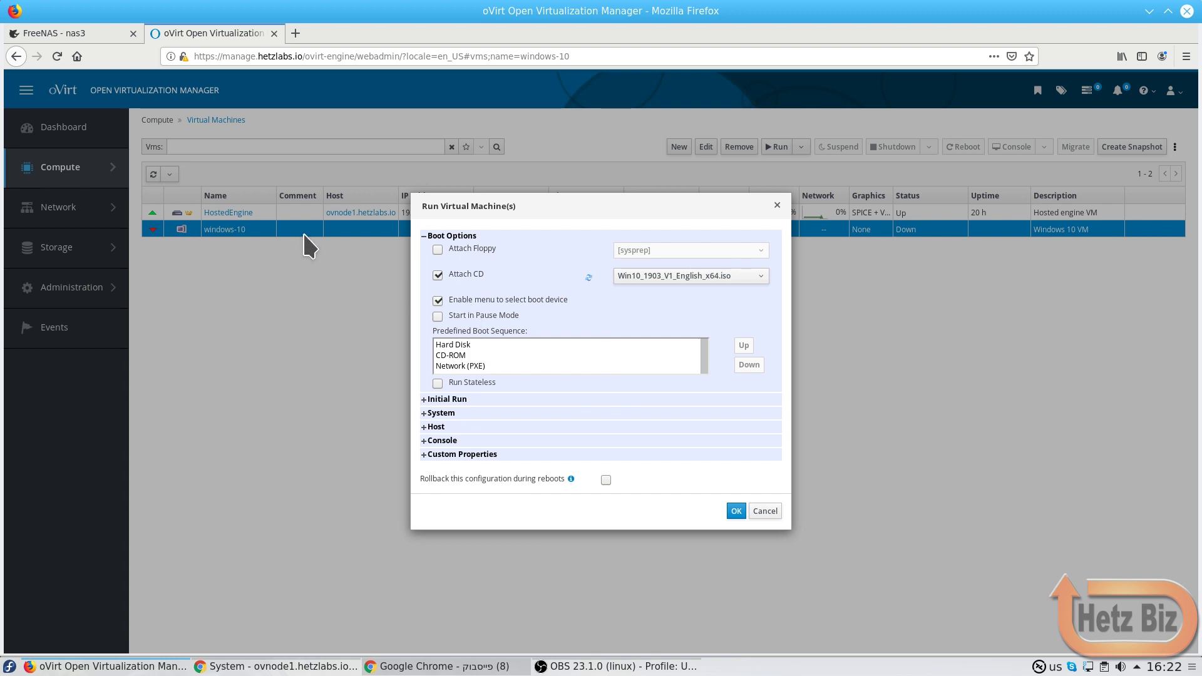
{"action": "left_click", "coordinate": [737, 511]}
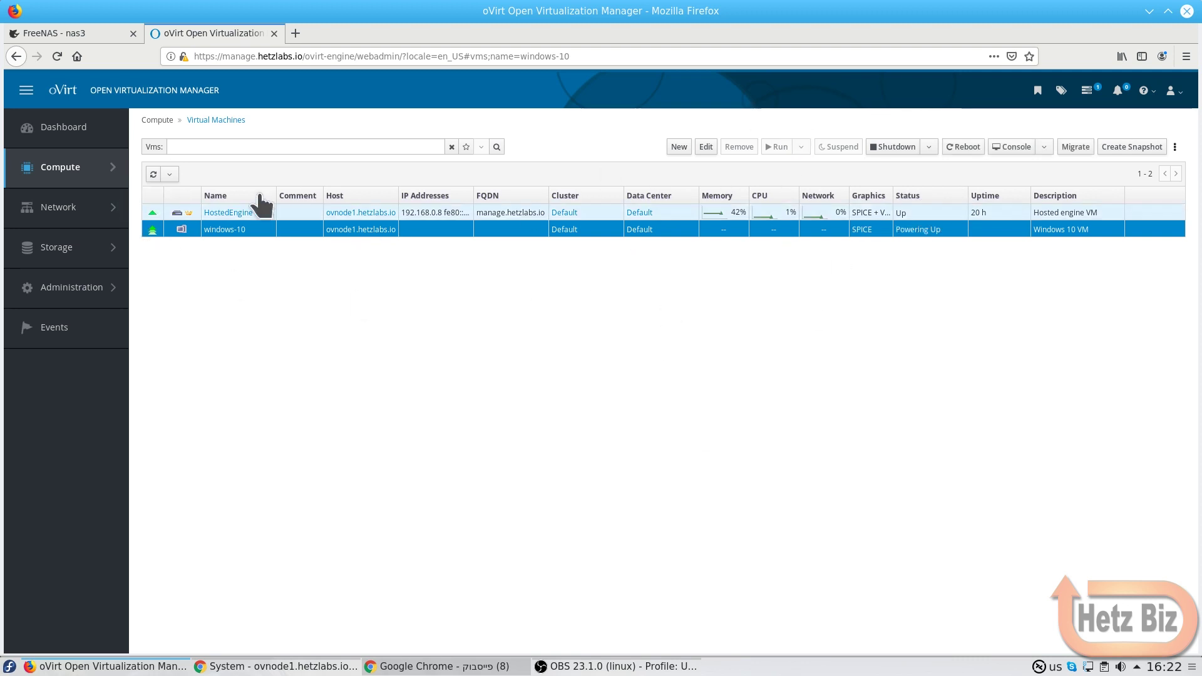
Open the windows-10 console in Remote Viewer and boot the machine from the CD
{"action": "left_click", "coordinate": [997, 153]}
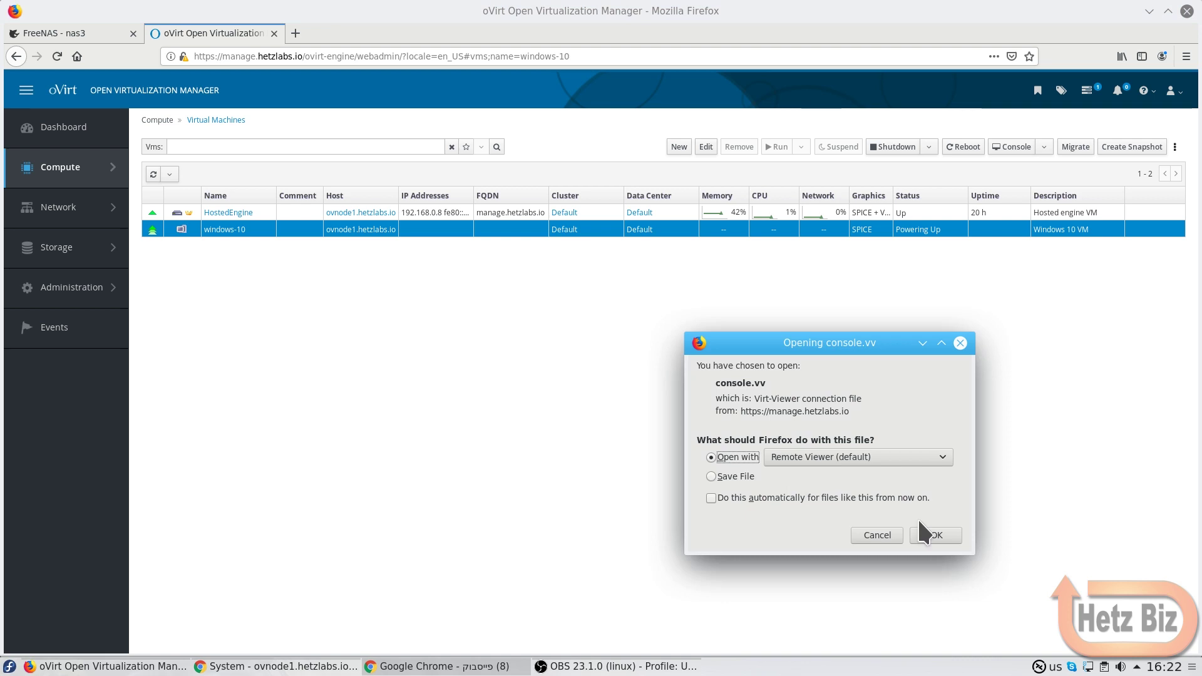
{"action": "left_click", "coordinate": [930, 536]}
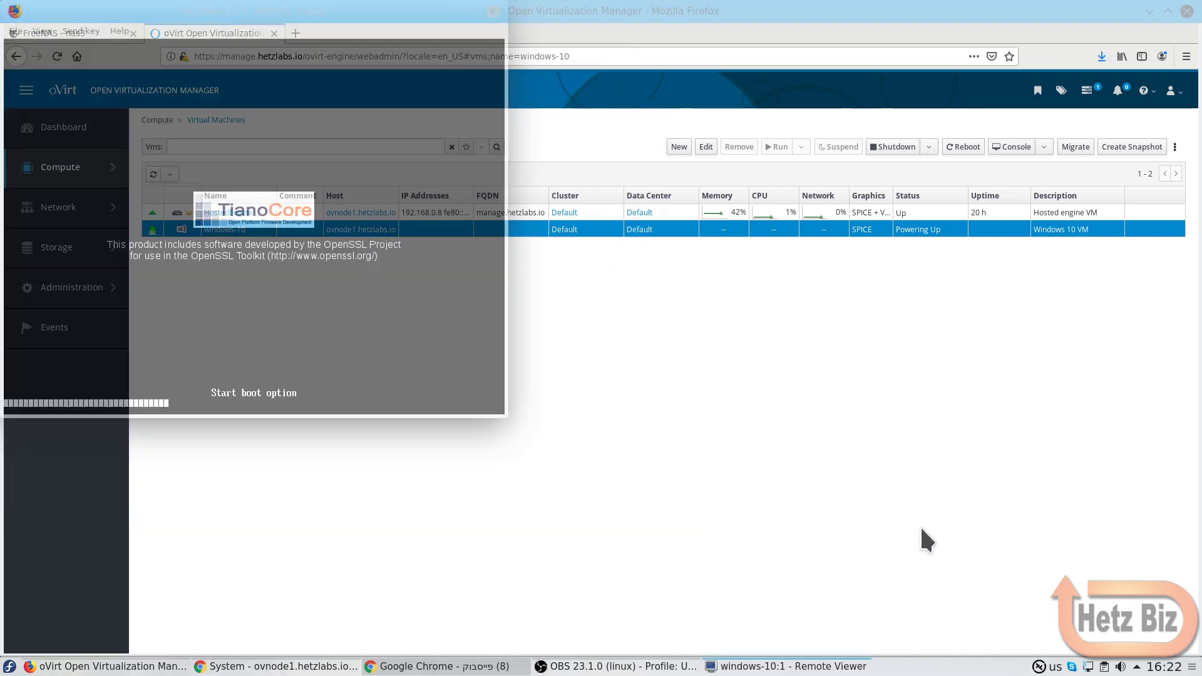
{"action": "left_click_drag", "start_coordinate": [269, 22], "coordinate": [561, 153]}
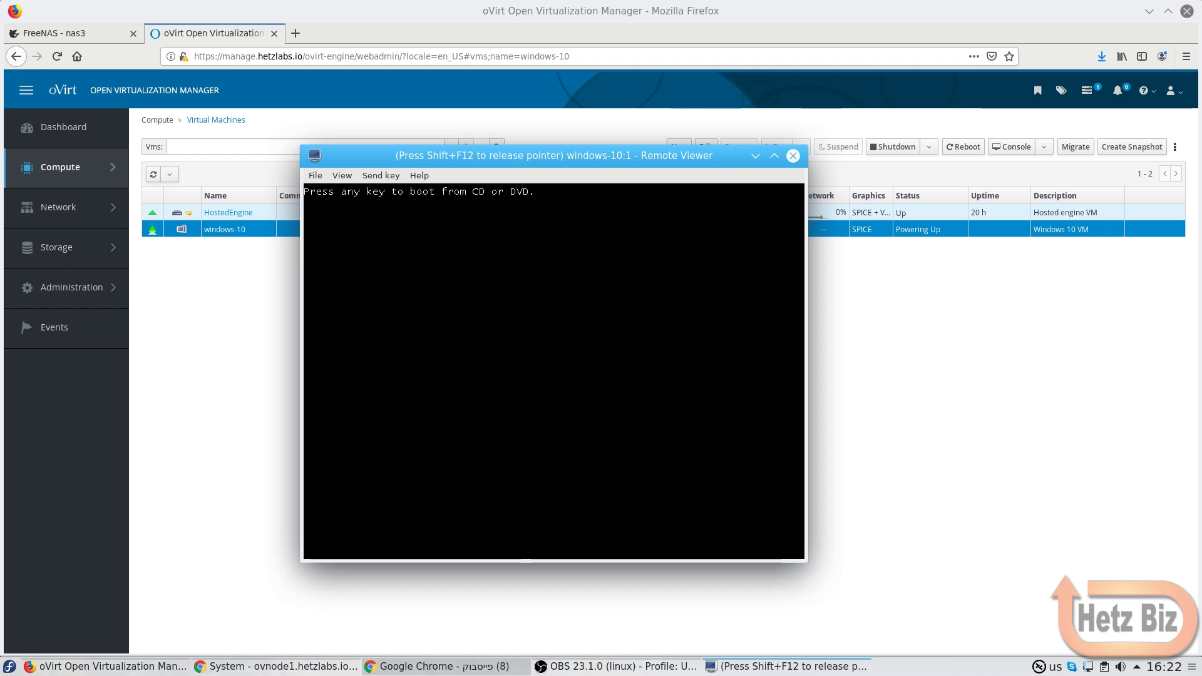
{"action": "key", "text": "Return"}
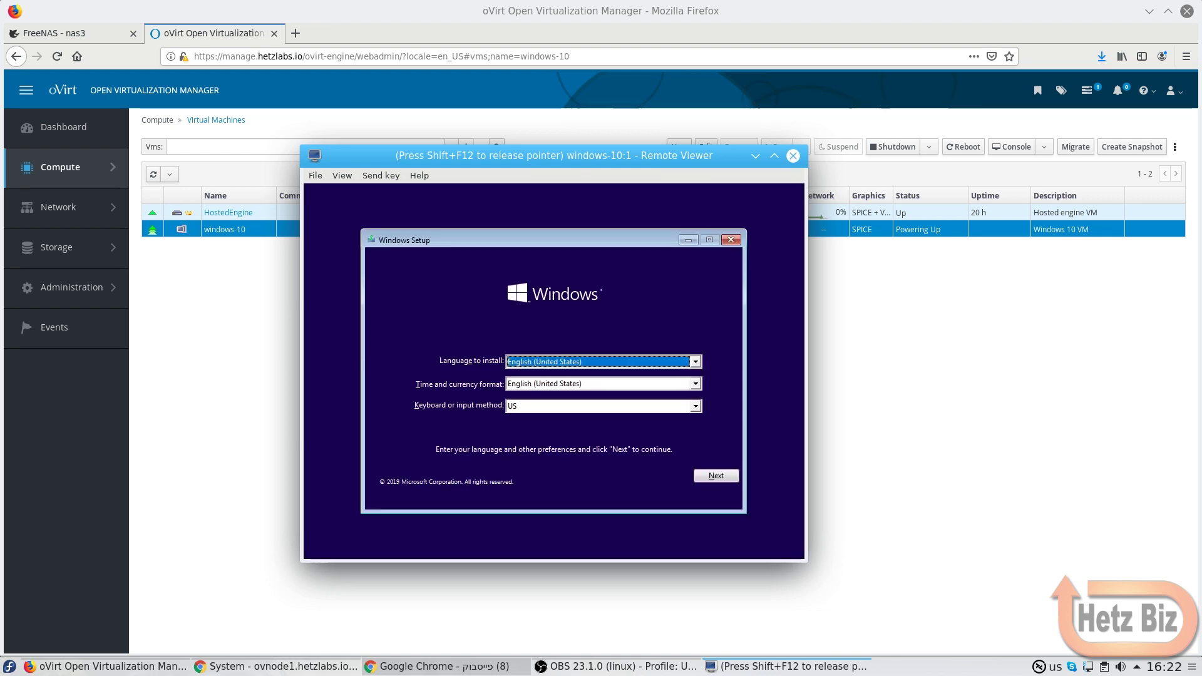
Start the Windows installation with the default language settings and no product key, choosing the Windows 10 Pro edition
{"action": "left_click", "coordinate": [716, 475]}
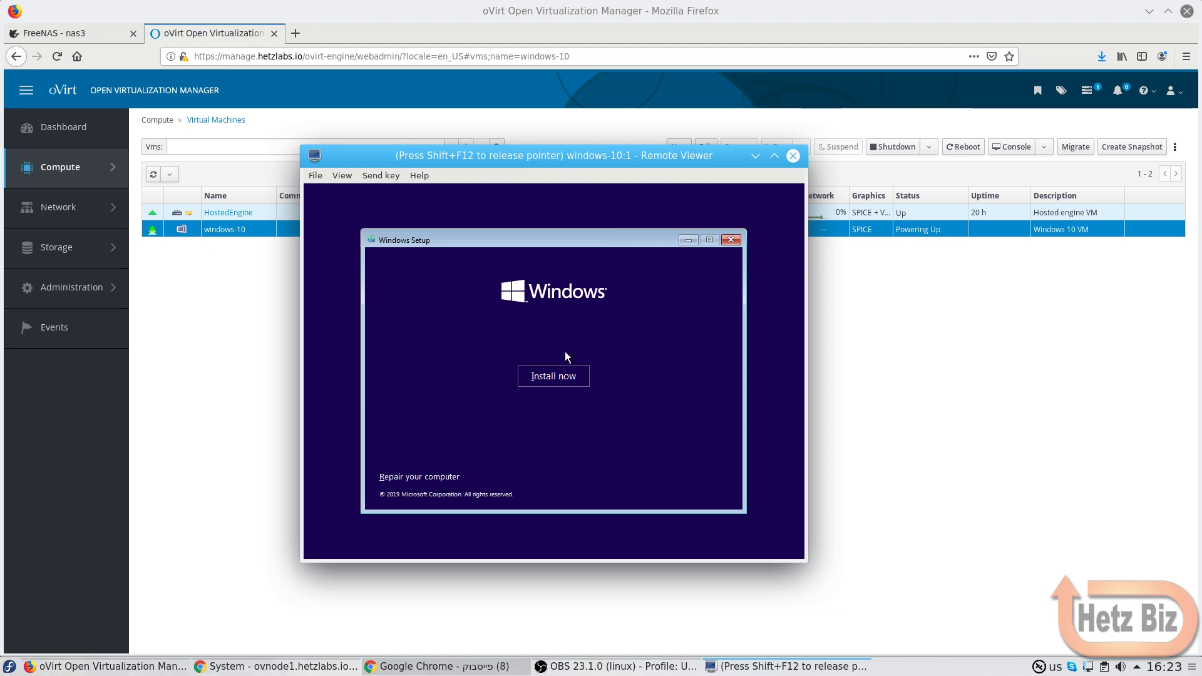
{"action": "left_click", "coordinate": [566, 379]}
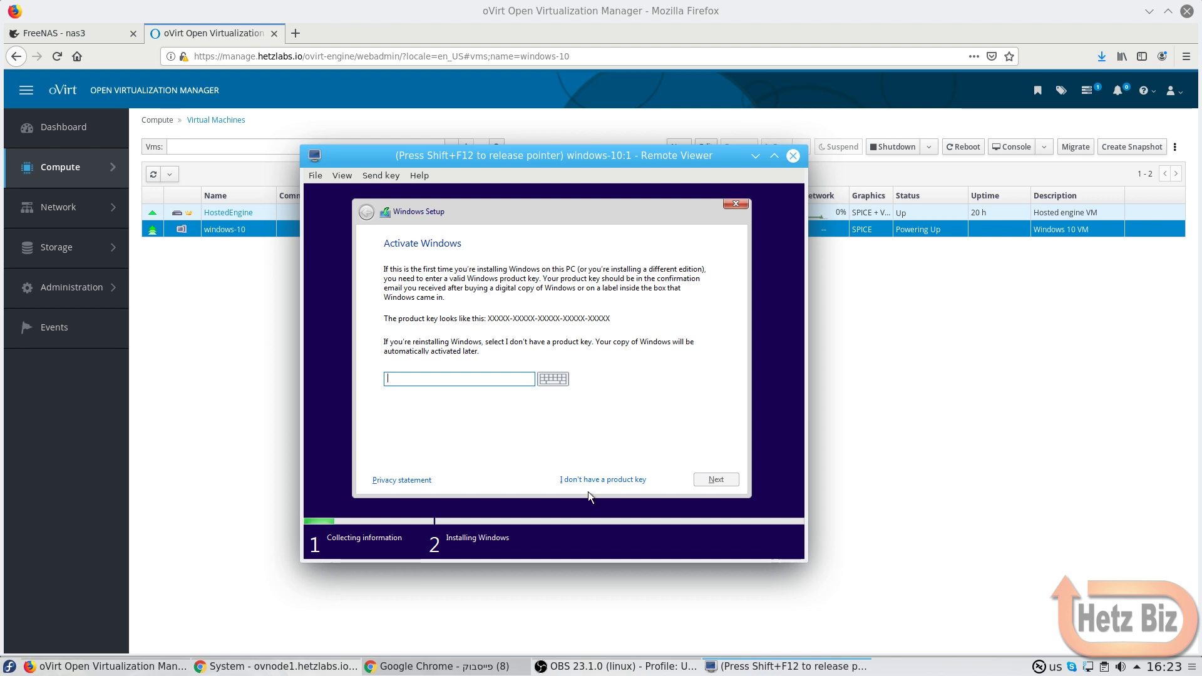
{"action": "left_click", "coordinate": [611, 481]}
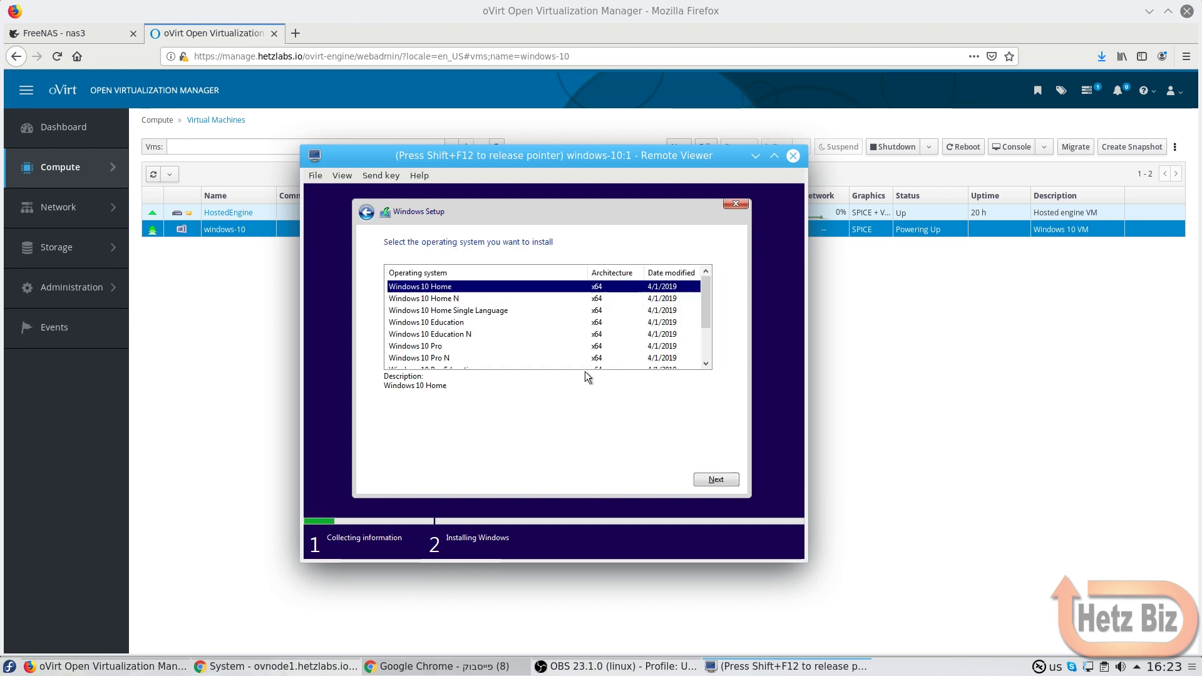
{"action": "left_click", "coordinate": [491, 348]}
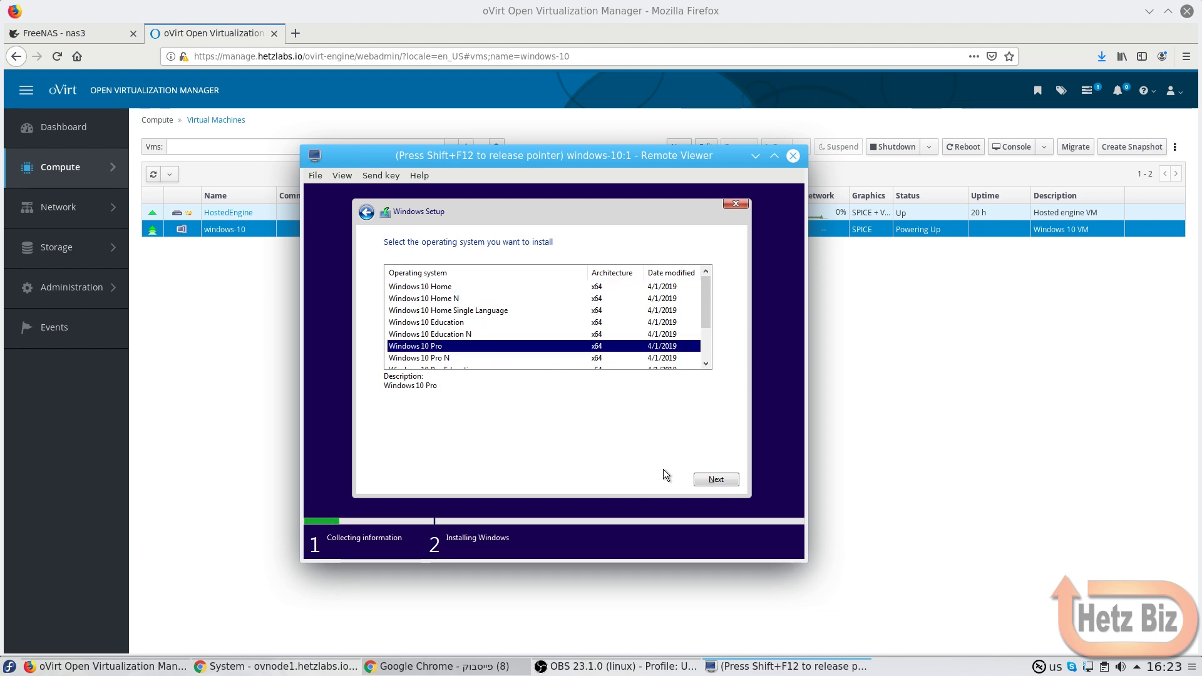
{"action": "left_click", "coordinate": [698, 480]}
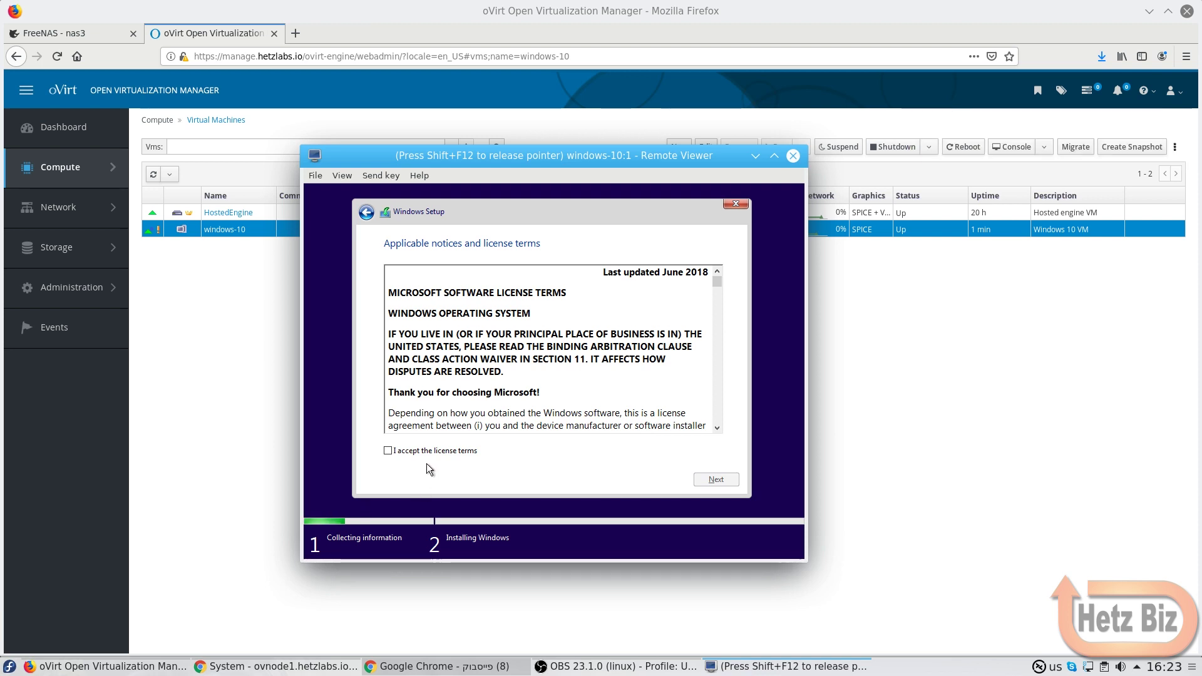
Accept the license terms and choose the Custom: Install Windows only (advanced) installation type
{"action": "left_click", "coordinate": [427, 455]}
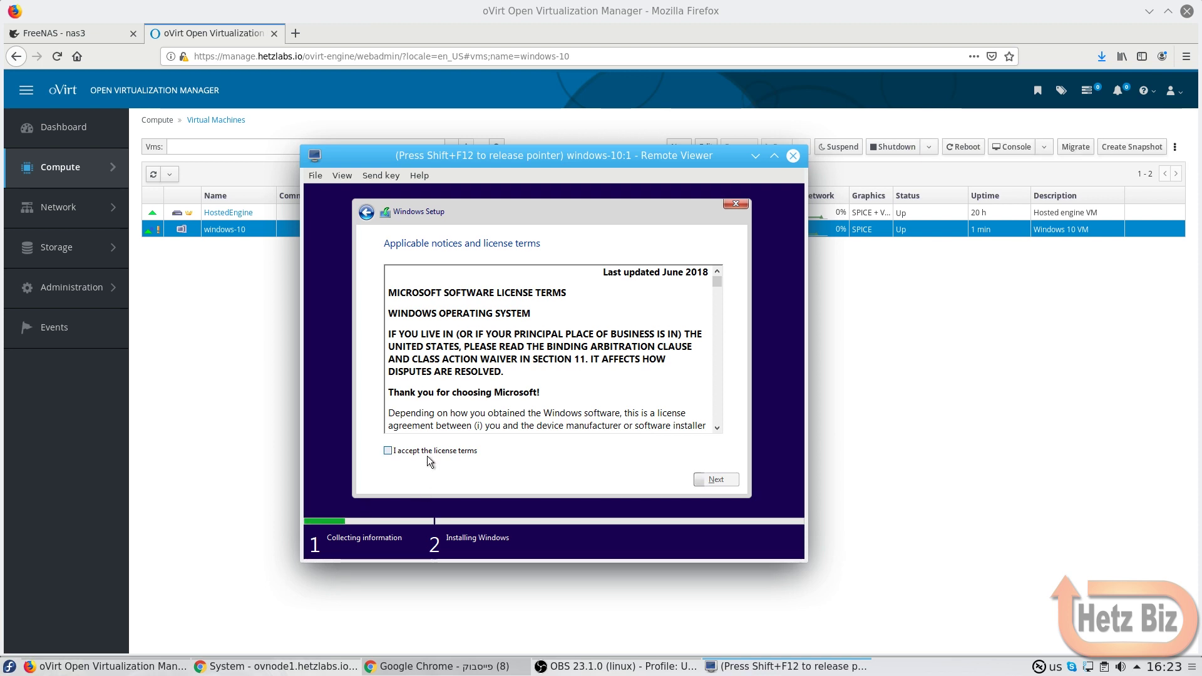
{"action": "left_click", "coordinate": [736, 485]}
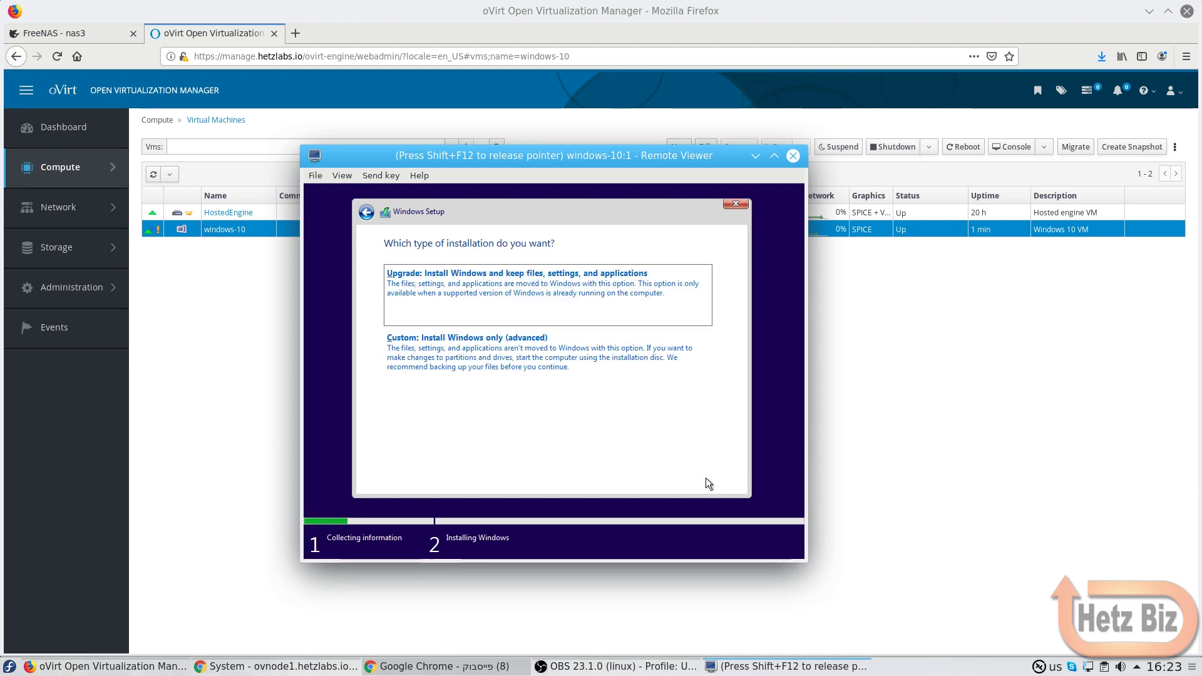
{"action": "left_click", "coordinate": [426, 342]}
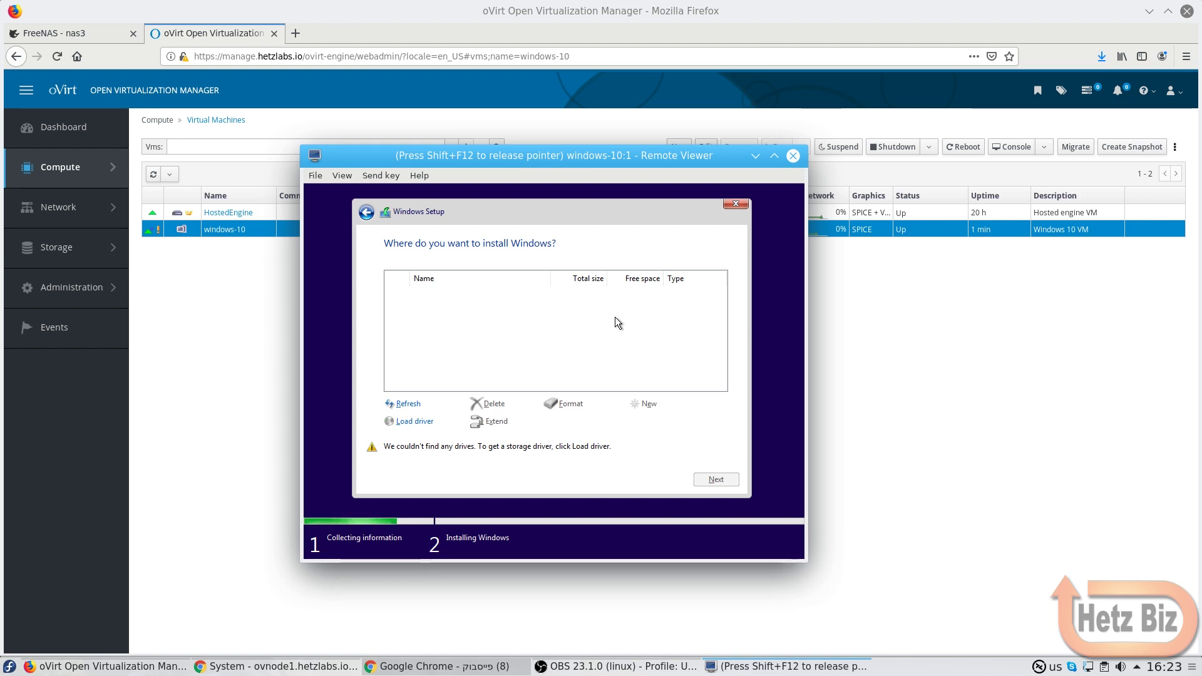
Release the pointer from the guest and try to change the machine's CD from within Remote Viewer
{"action": "key", "text": "shift+F12"}
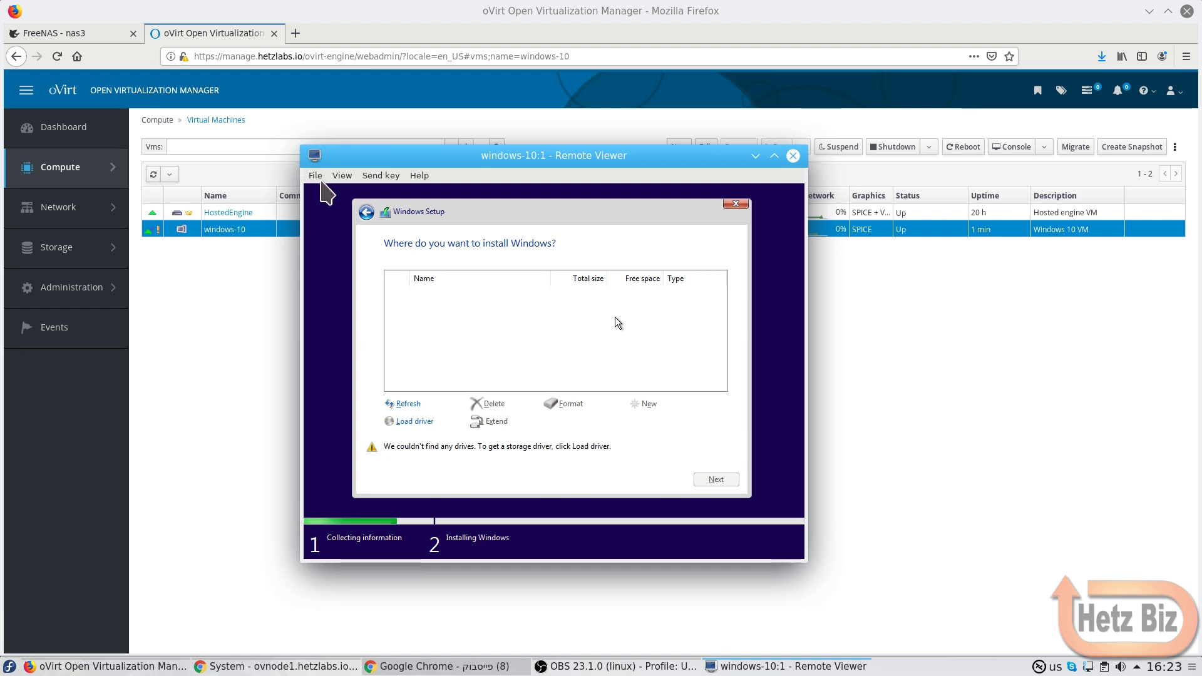
{"action": "left_click", "coordinate": [316, 176]}
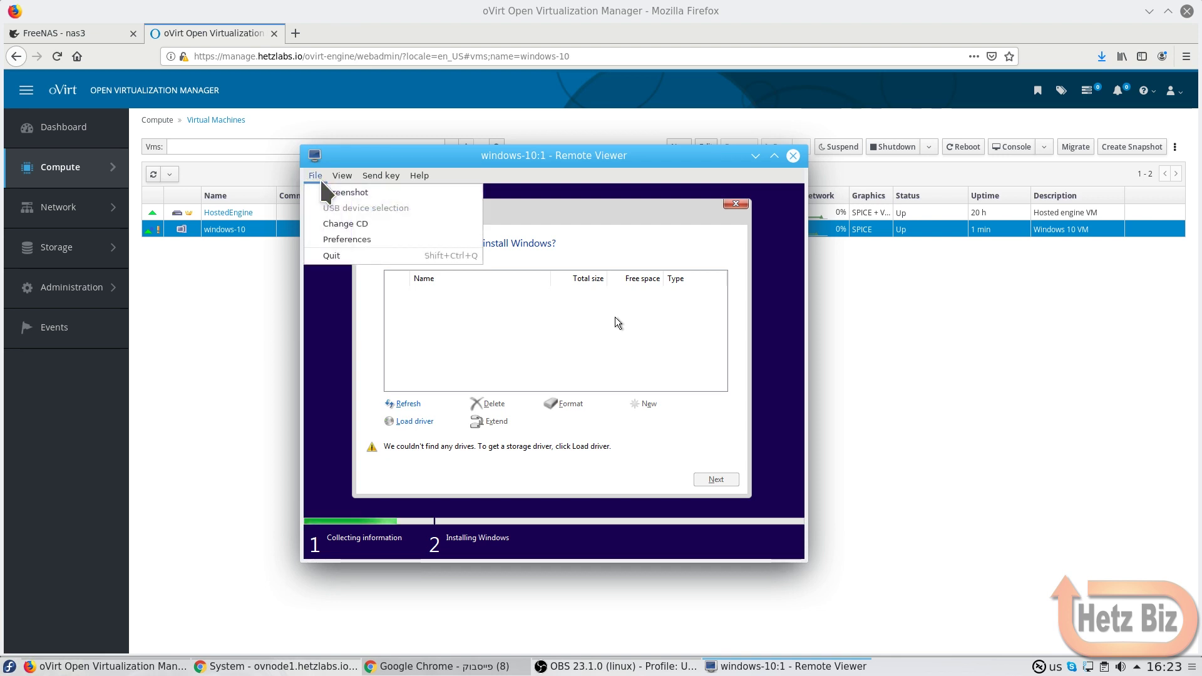
{"action": "left_click", "coordinate": [329, 220]}
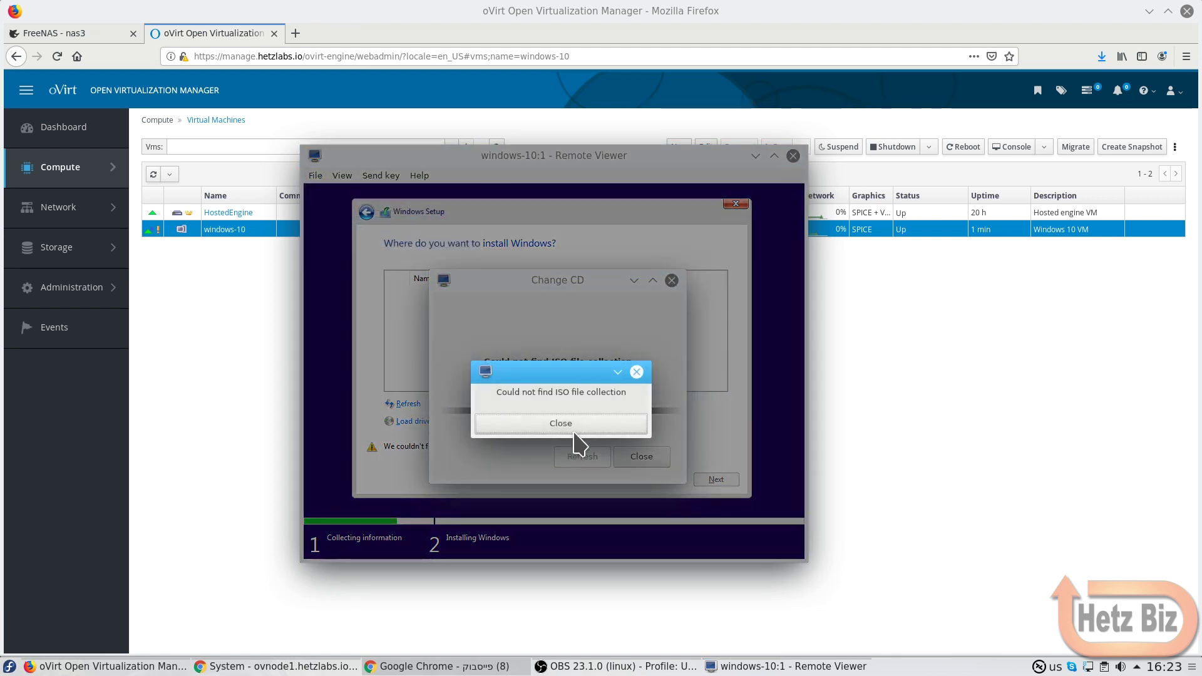
{"action": "left_click", "coordinate": [574, 427]}
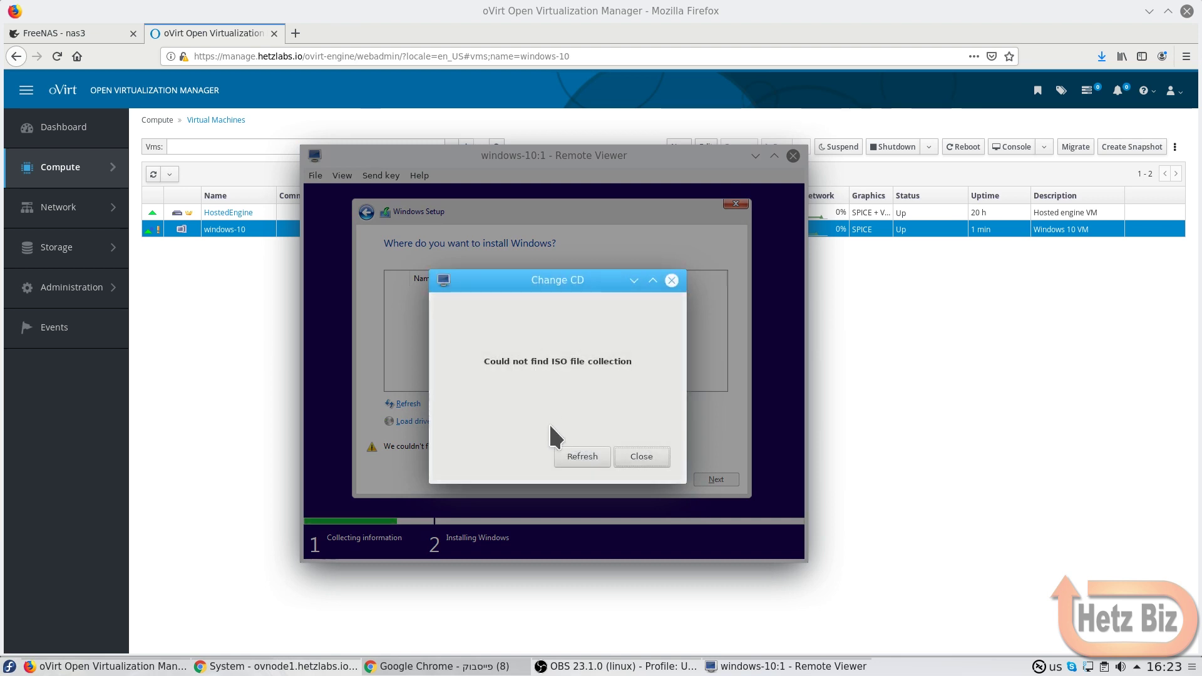
{"action": "left_click", "coordinate": [625, 456]}
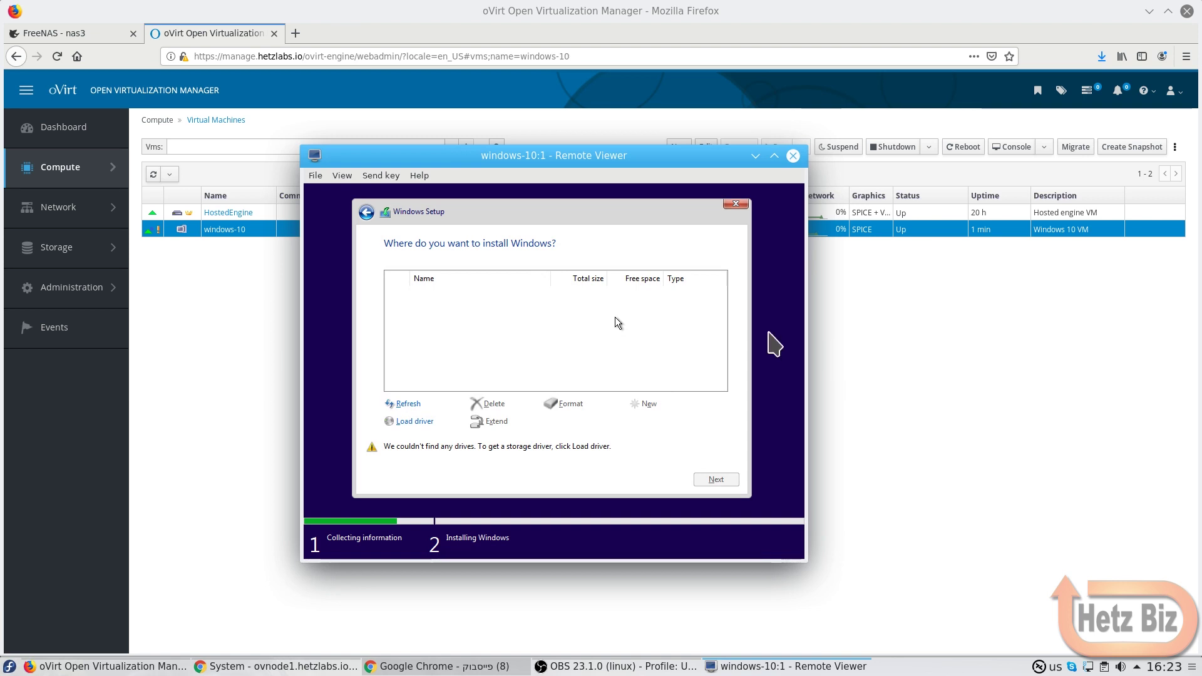
Change the windows-10 machine's CD to oVirt-toolsSetup-4.3-2.el7.iso in the oVirt web manager
{"action": "left_click", "coordinate": [1155, 233]}
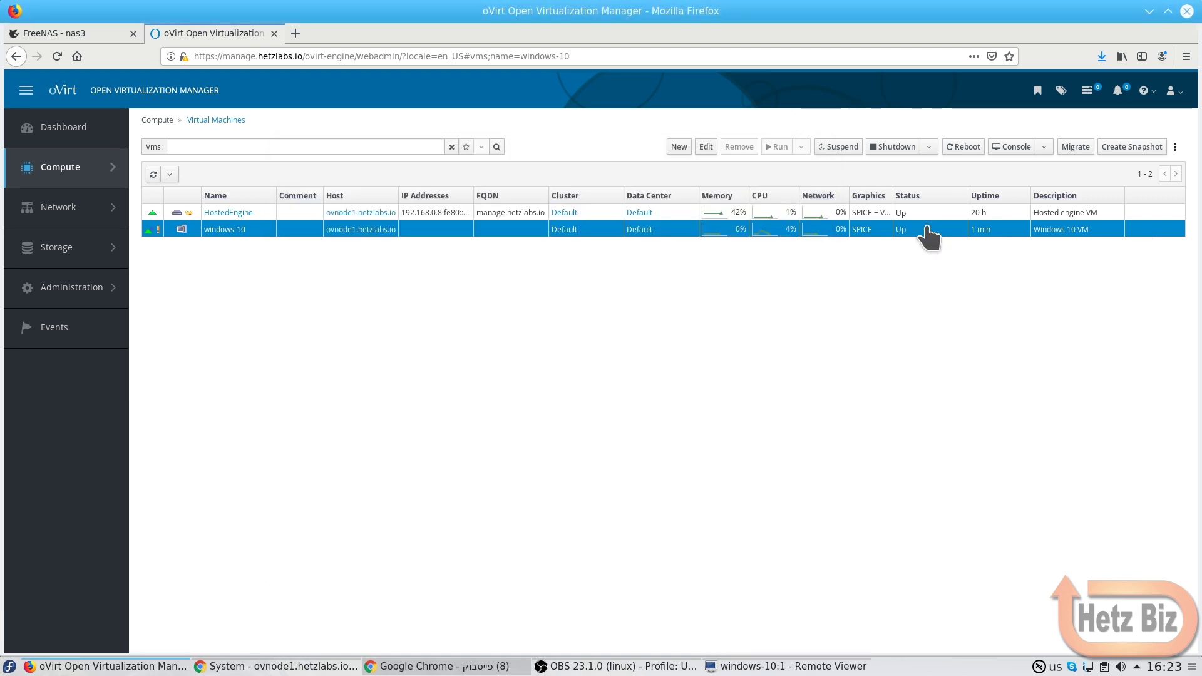
{"action": "left_click", "coordinate": [1171, 146]}
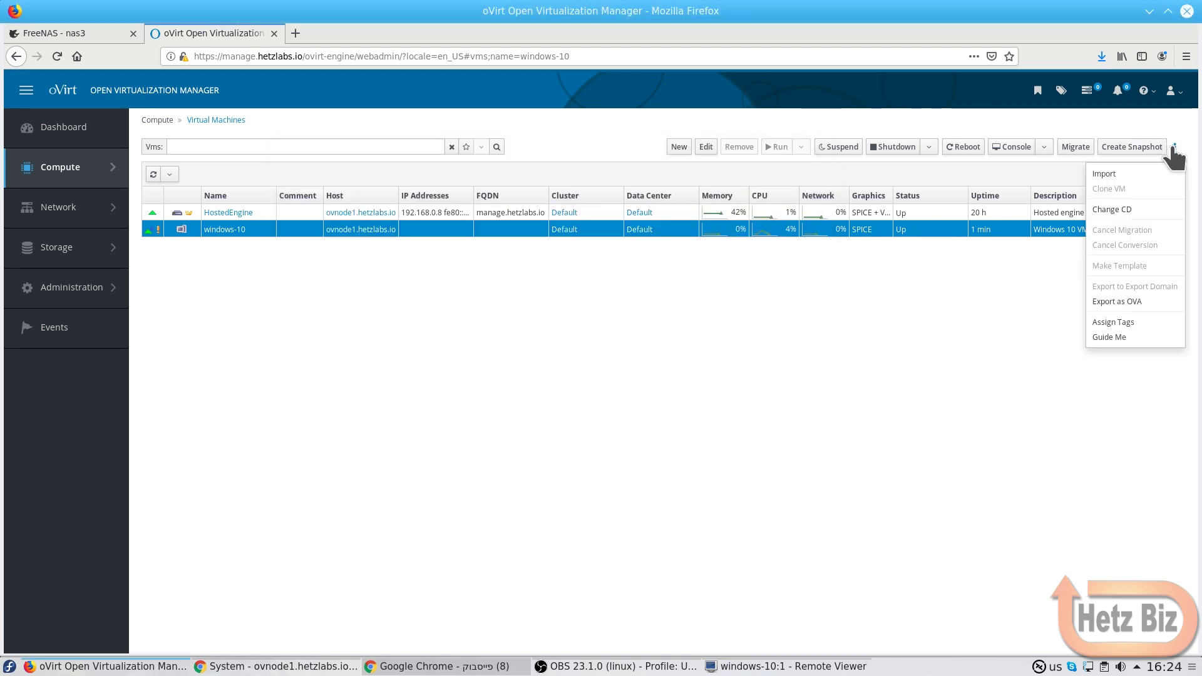
{"action": "left_click", "coordinate": [1145, 210]}
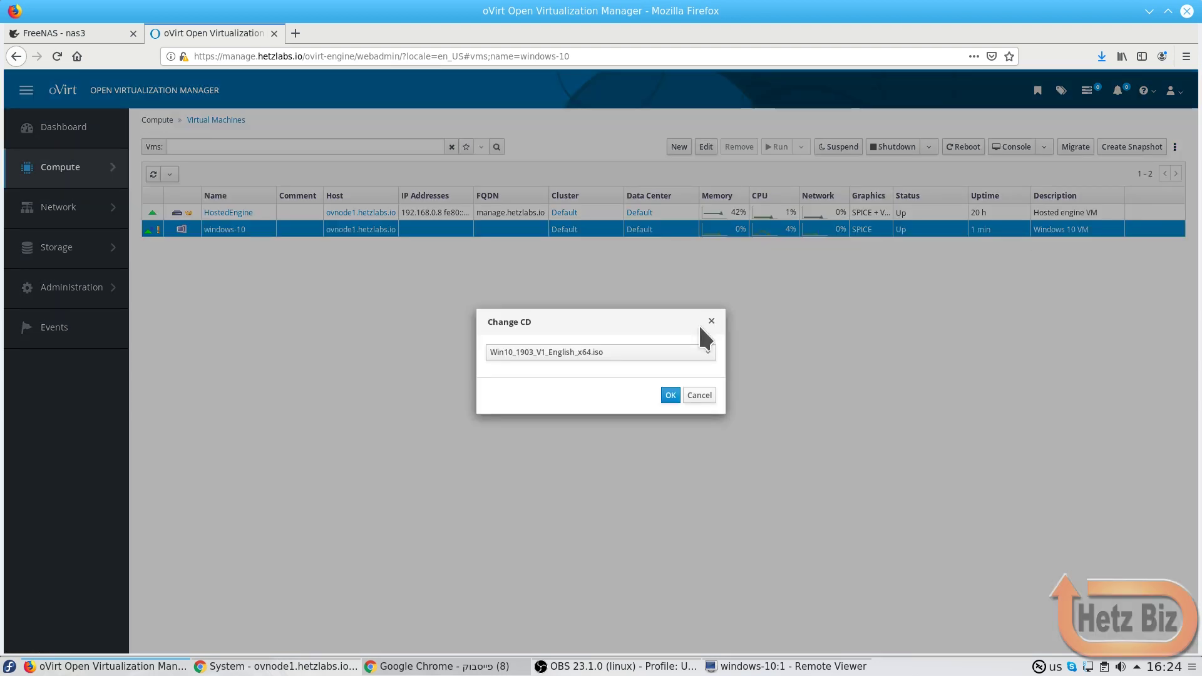
{"action": "left_click", "coordinate": [692, 353]}
{"action": "left_click", "coordinate": [682, 385]}
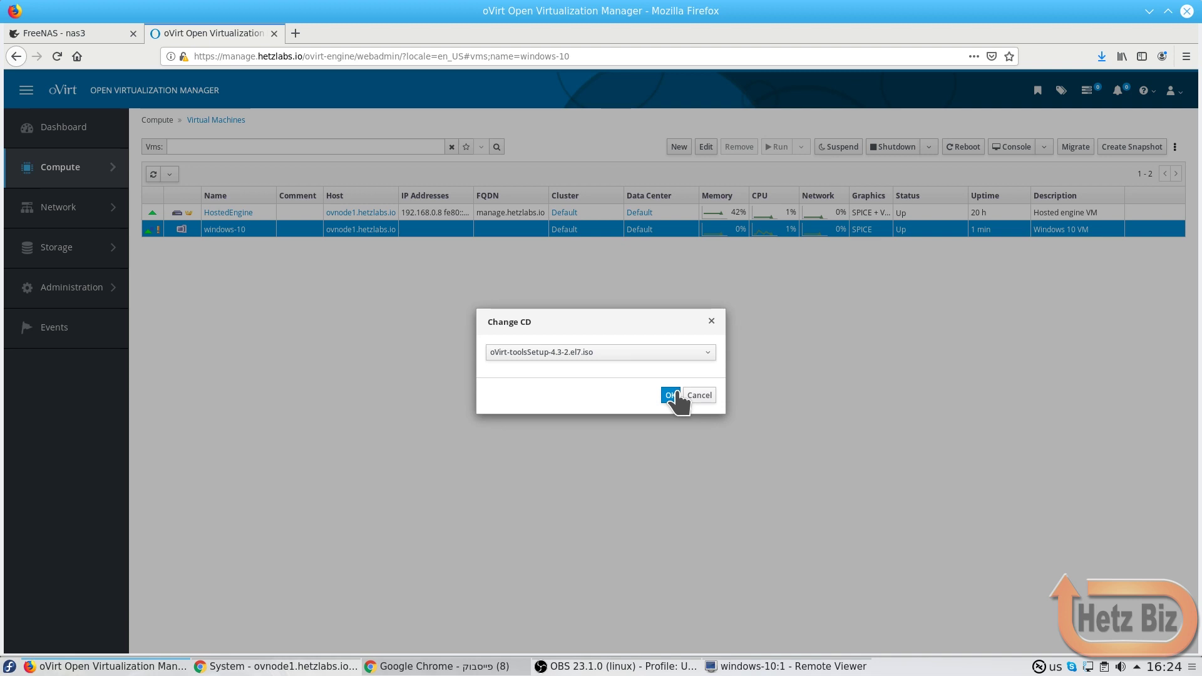
{"action": "left_click", "coordinate": [675, 390]}
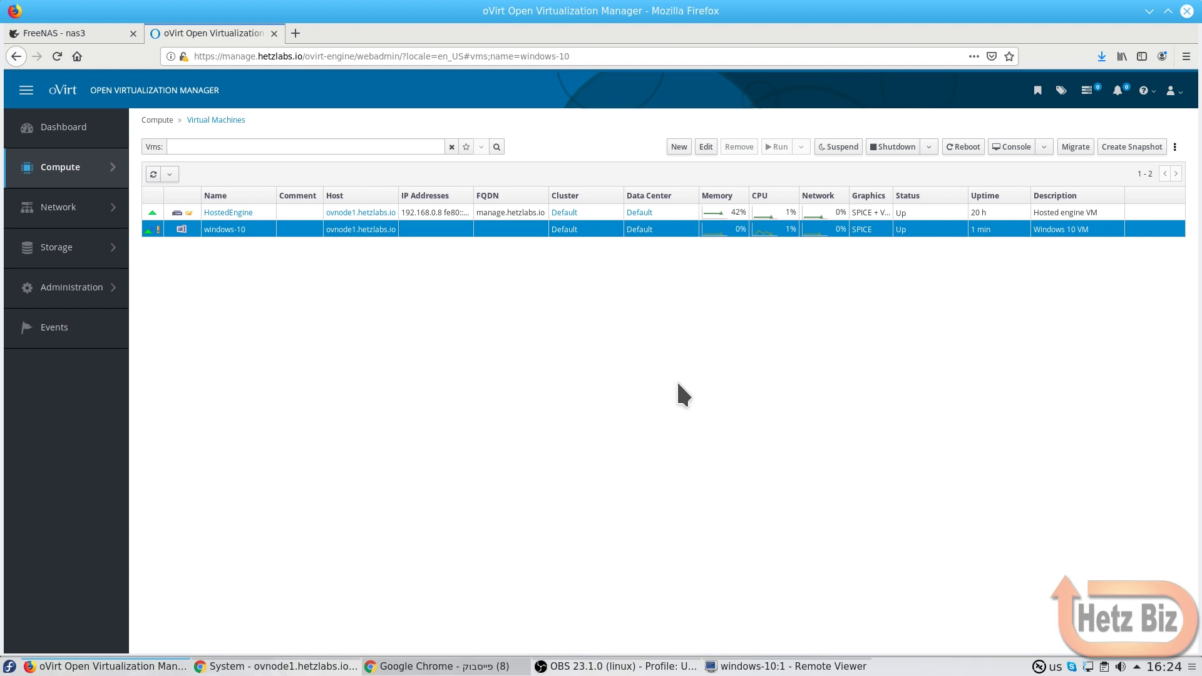
Switch back to Windows Setup in Remote Viewer and try to load a storage driver from virtio\viostor\w10\amd64 on the oVirt tools CD
{"action": "left_click", "coordinate": [786, 667]}
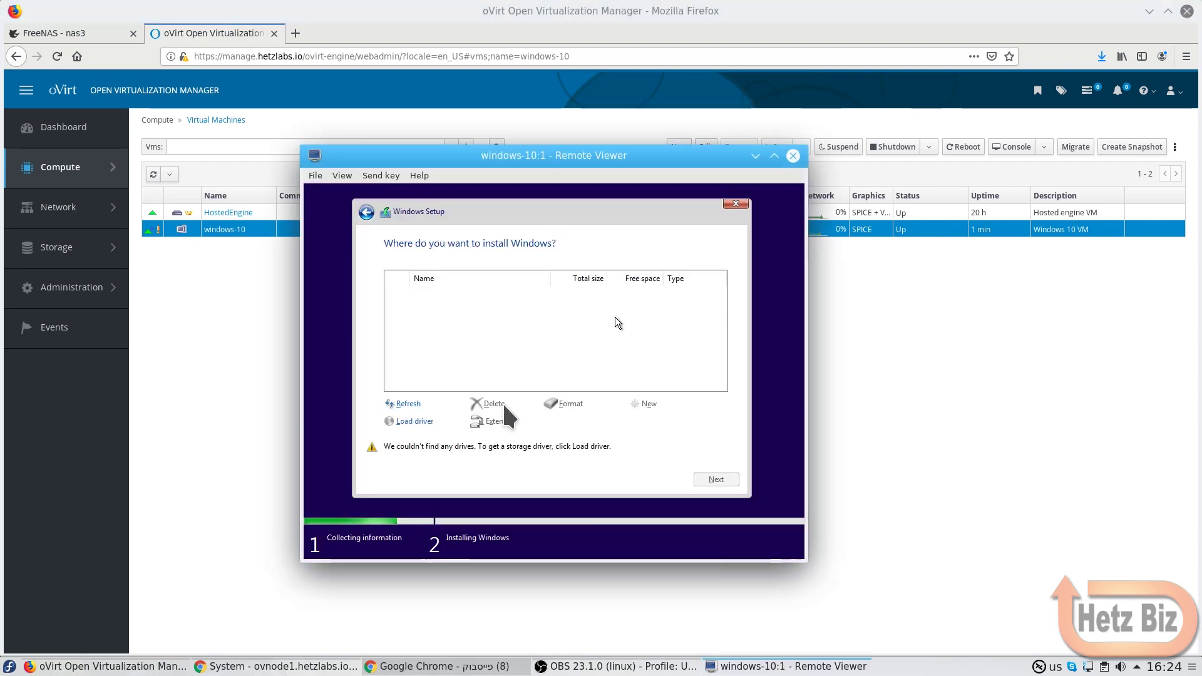
{"action": "left_click", "coordinate": [615, 317]}
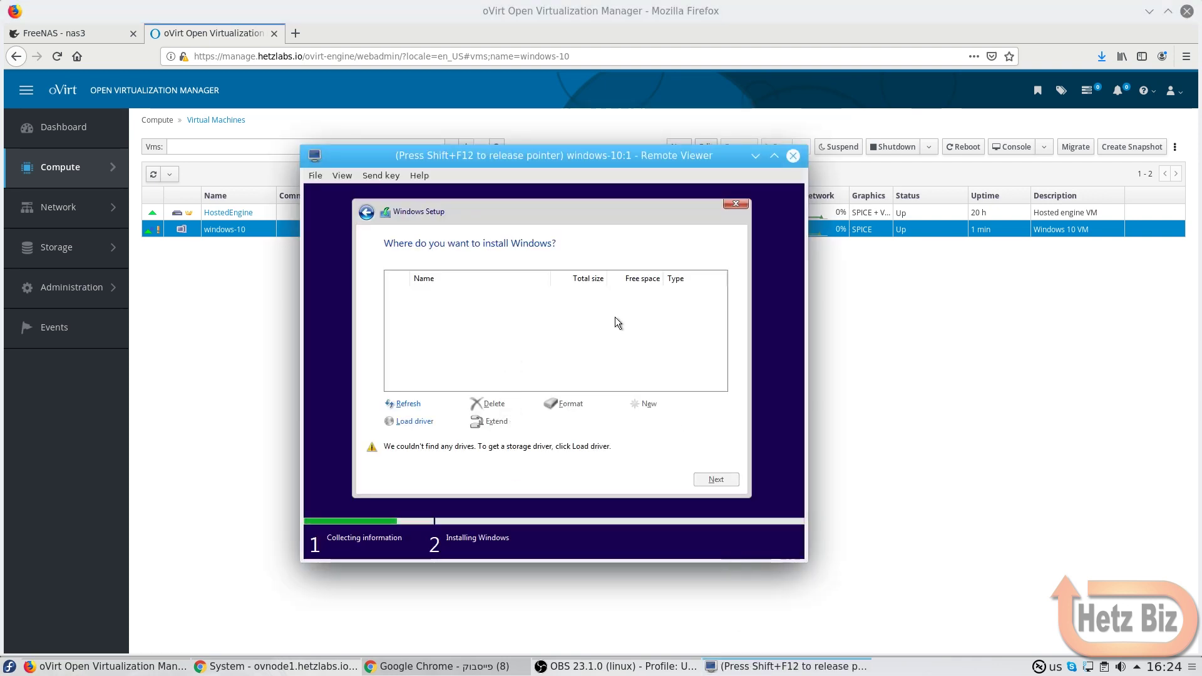
{"action": "left_click", "coordinate": [421, 420]}
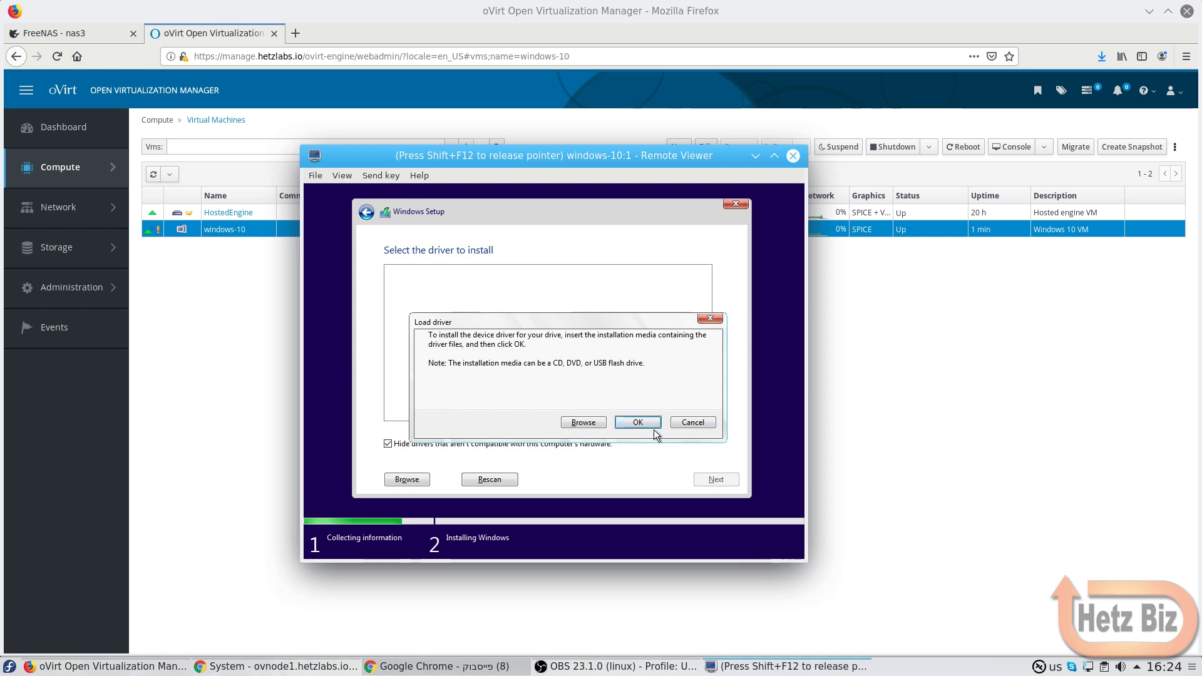
{"action": "left_click", "coordinate": [583, 423]}
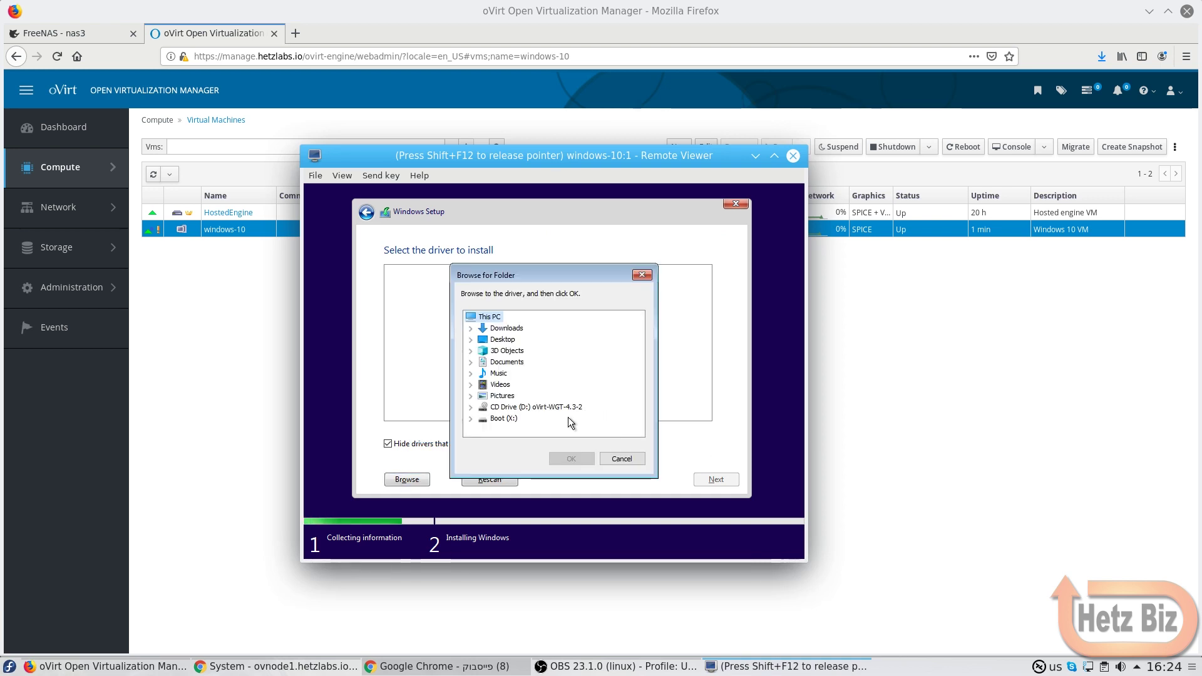
{"action": "double_click", "coordinate": [566, 409]}
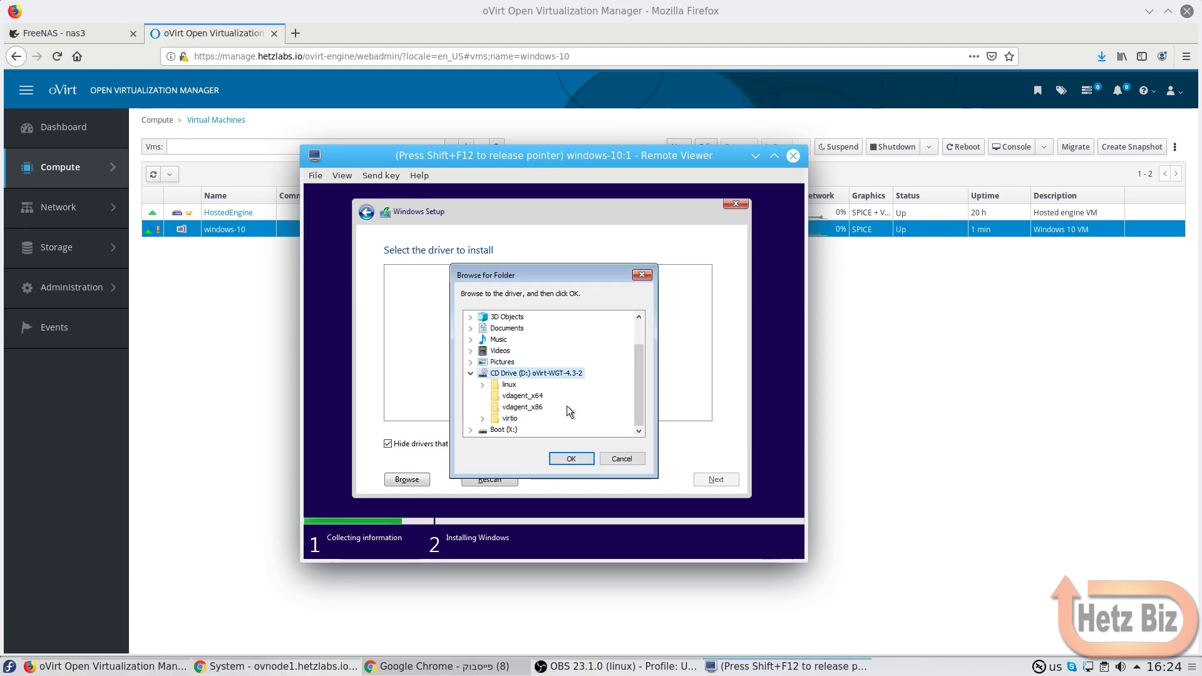
{"action": "double_click", "coordinate": [519, 419]}
{"action": "scroll", "coordinate": [522, 407], "scroll_direction": "down", "scroll_amount": 2}
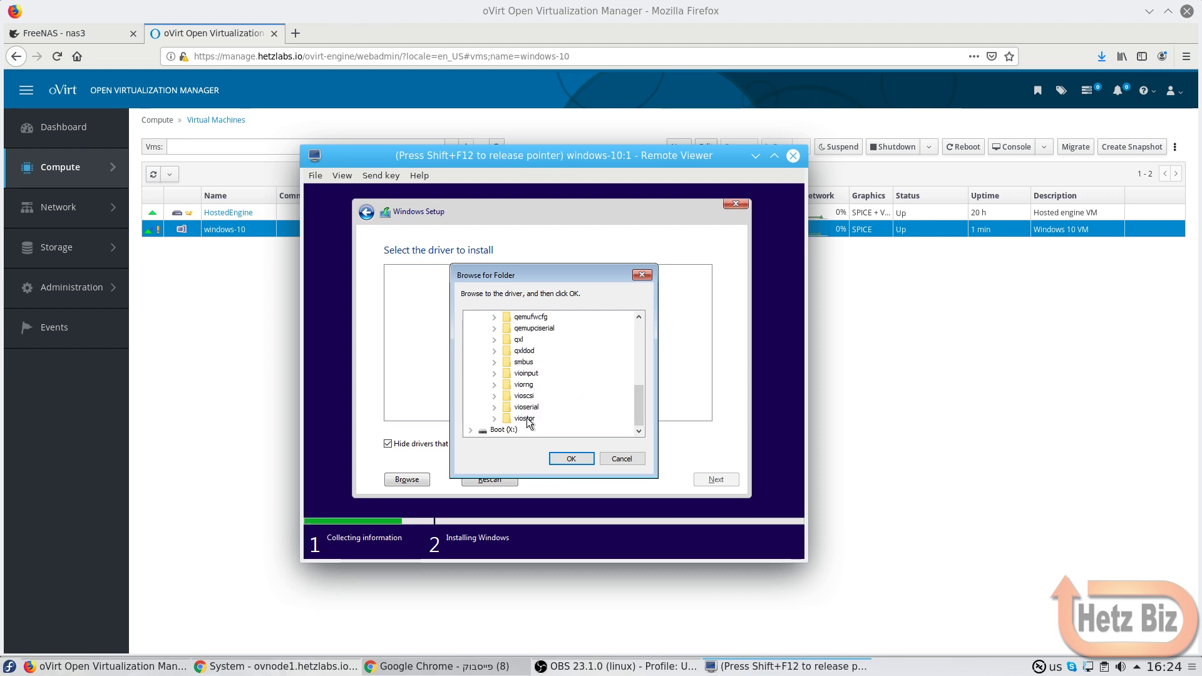
{"action": "double_click", "coordinate": [527, 417]}
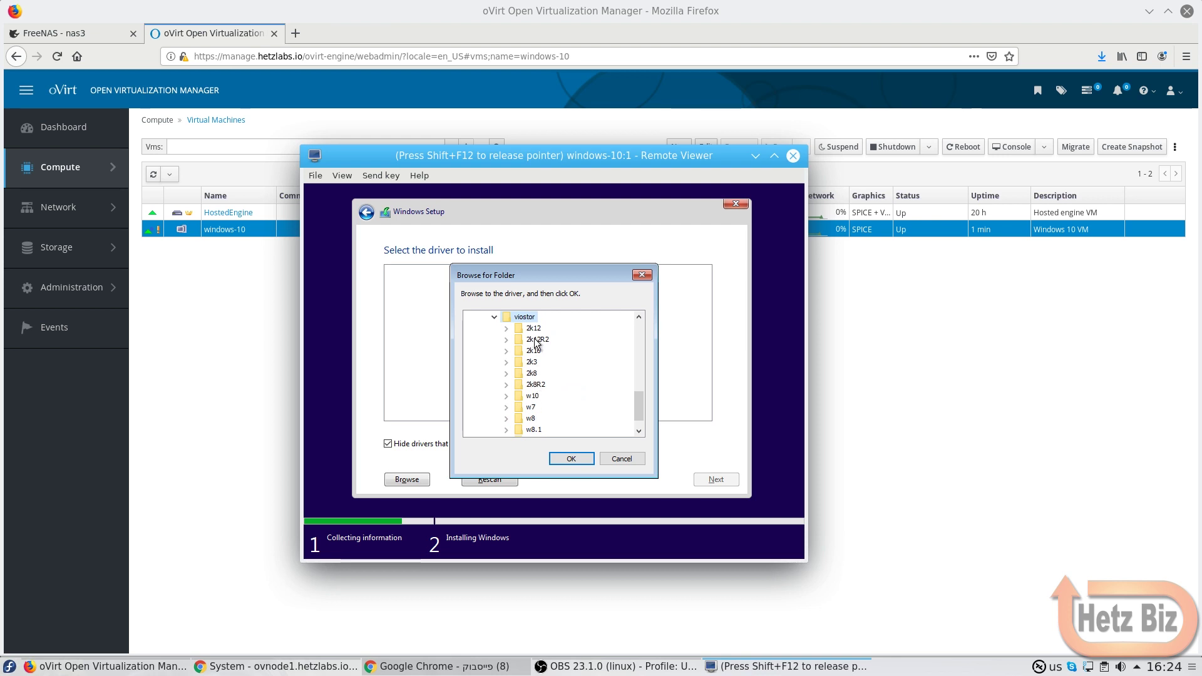
{"action": "double_click", "coordinate": [525, 397]}
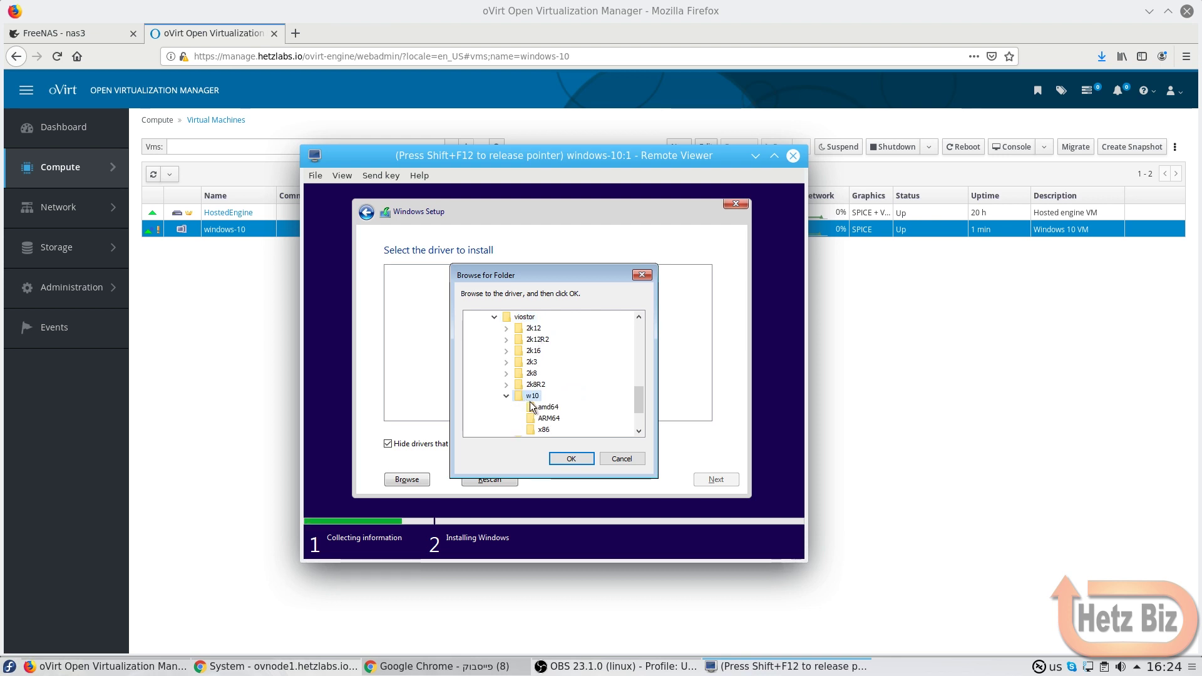
{"action": "left_click", "coordinate": [536, 408]}
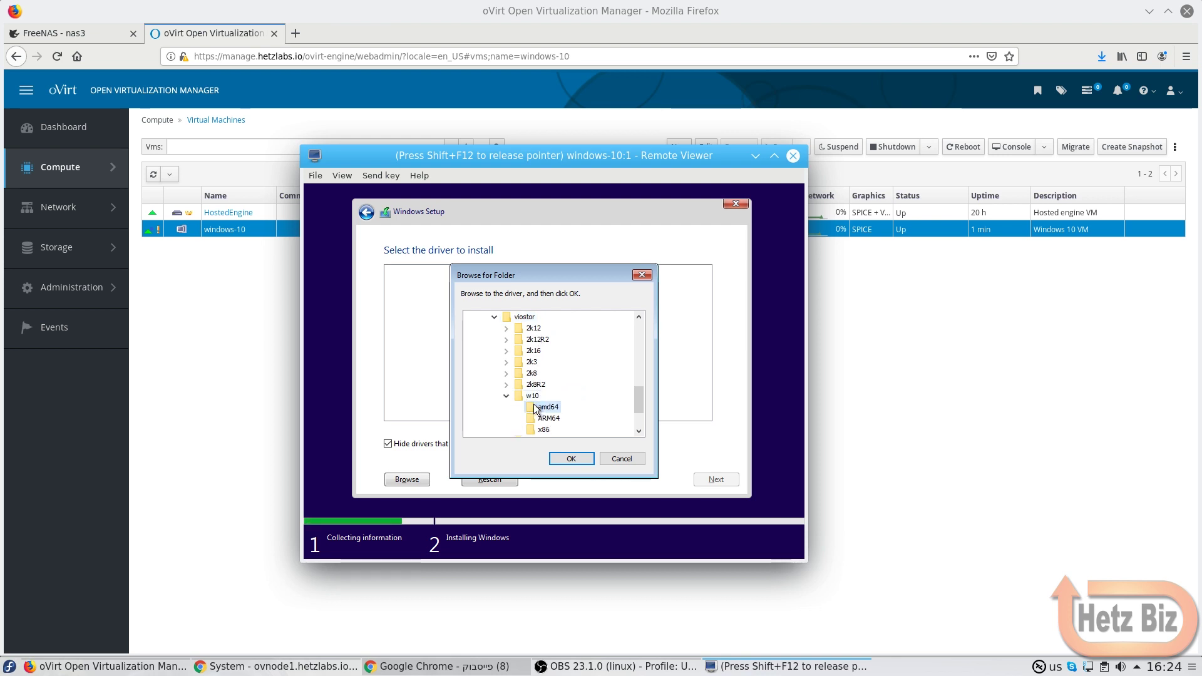
{"action": "left_click", "coordinate": [555, 454]}
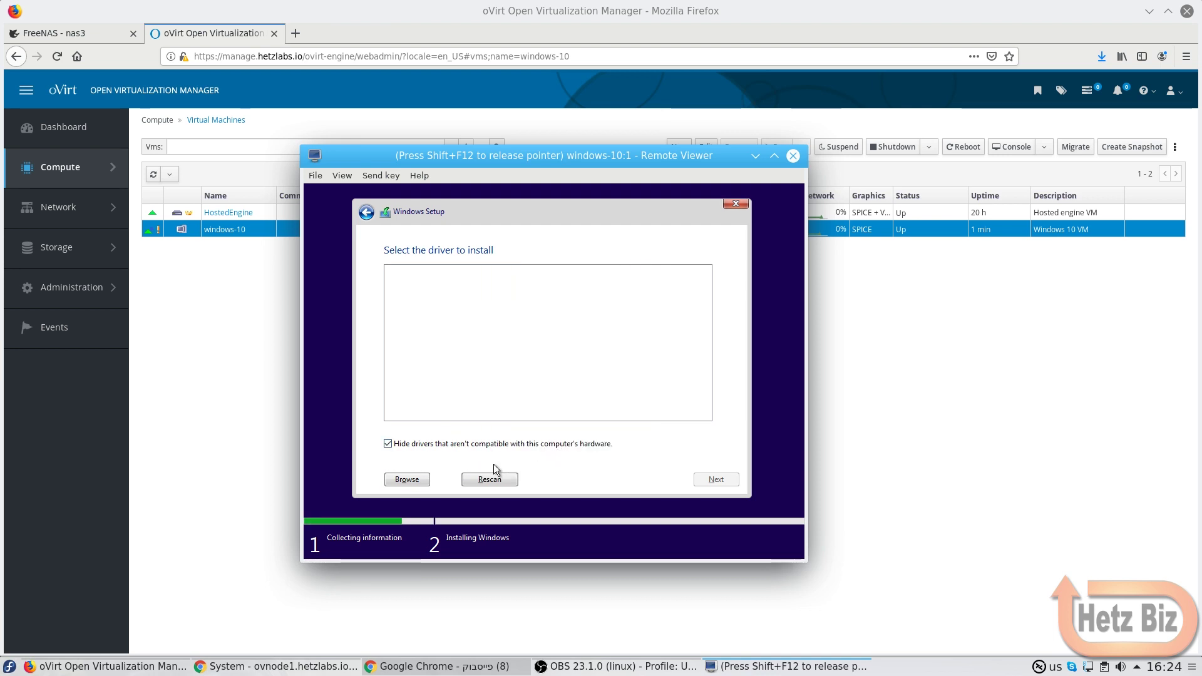
Browse the CD drive again and retry the viostor\w10\amd64 folder as the driver source
{"action": "left_click", "coordinate": [416, 478]}
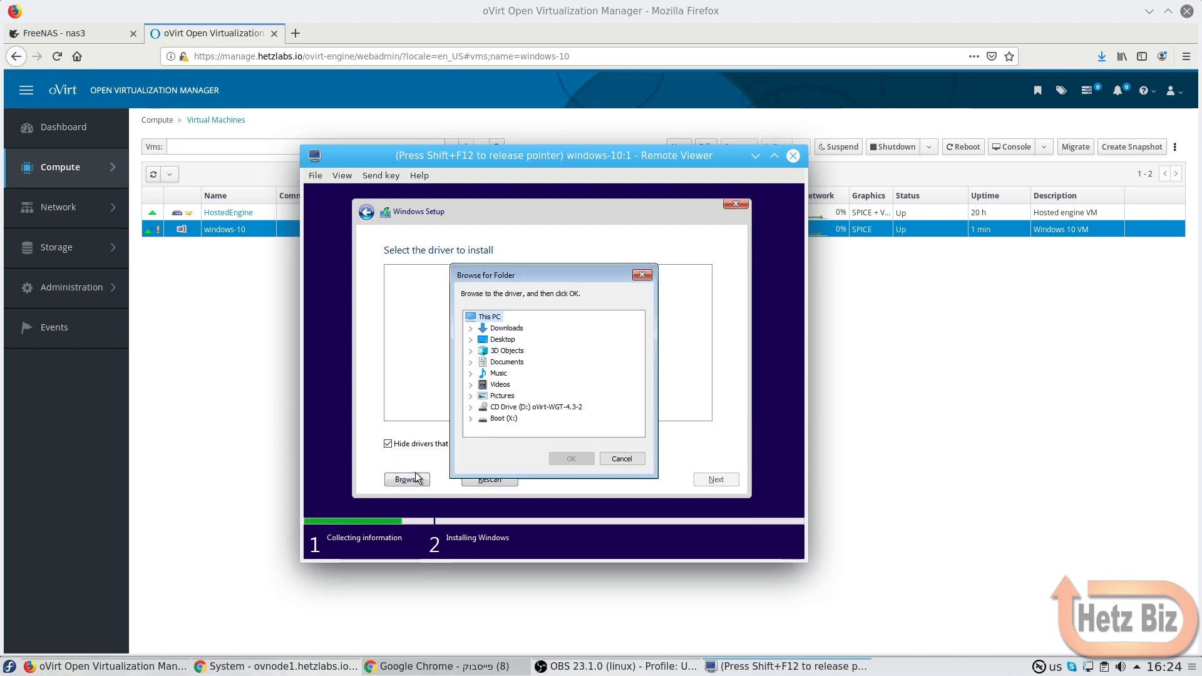
{"action": "left_click", "coordinate": [470, 408]}
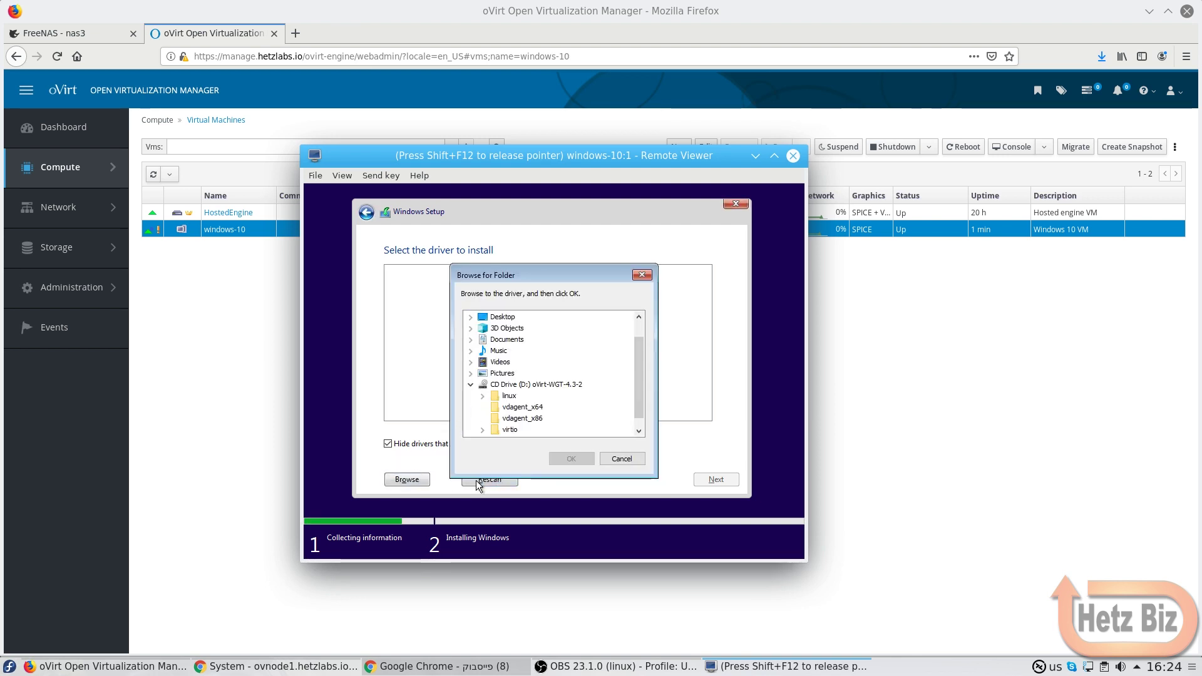
{"action": "left_click", "coordinate": [482, 430]}
{"action": "scroll", "coordinate": [482, 430], "scroll_direction": "down", "scroll_amount": 2}
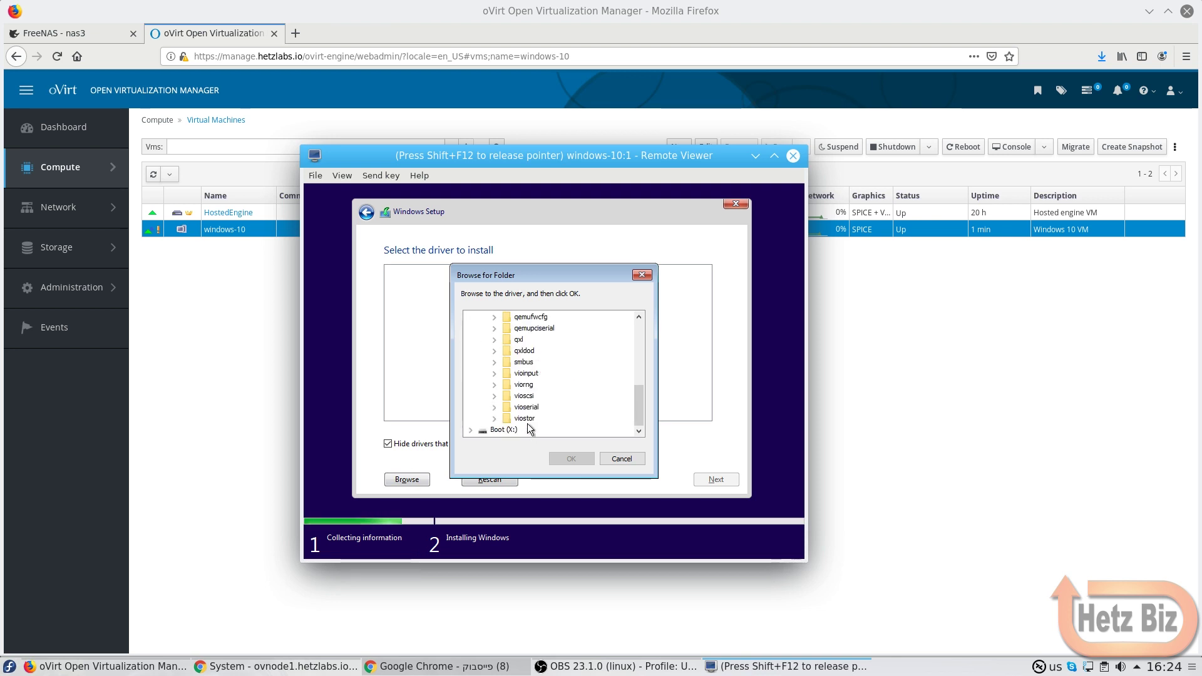
{"action": "left_click", "coordinate": [494, 418]}
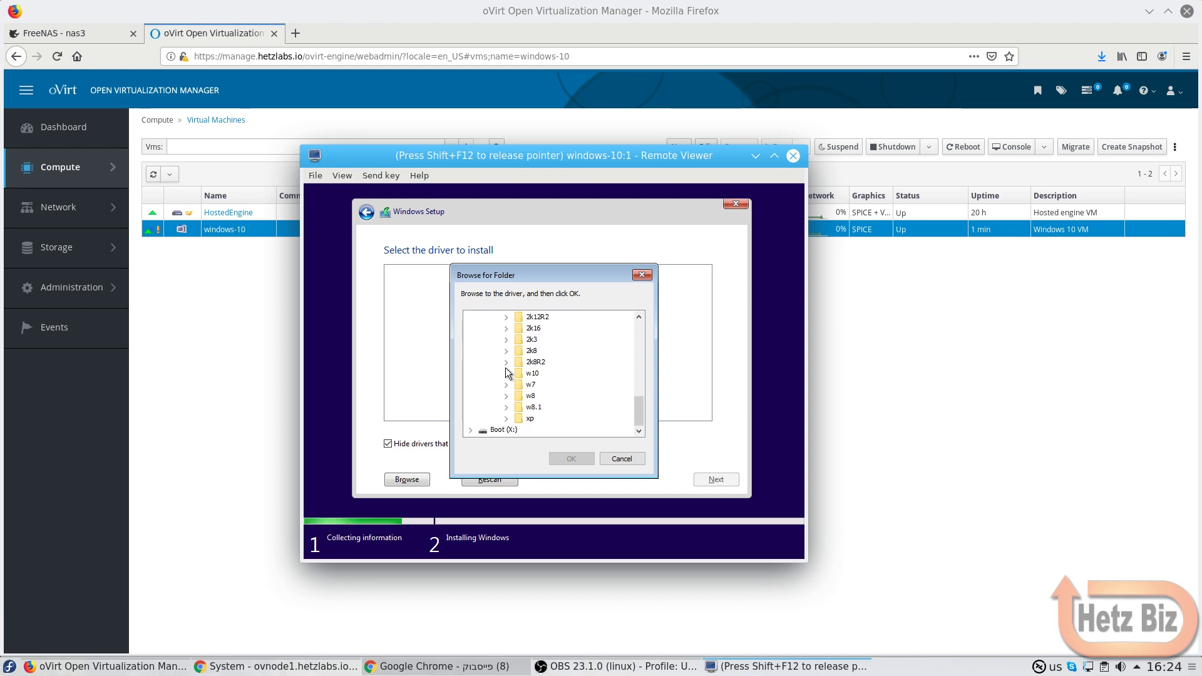
{"action": "left_click", "coordinate": [506, 373]}
{"action": "left_click", "coordinate": [527, 382]}
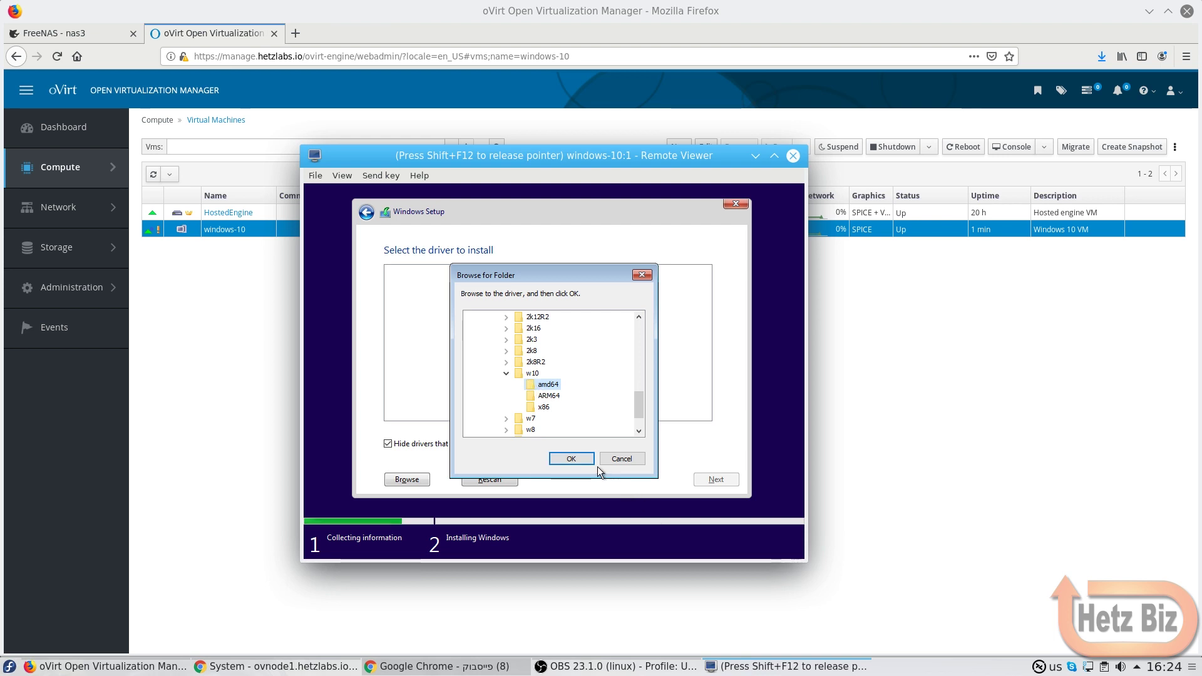
{"action": "left_click", "coordinate": [588, 460]}
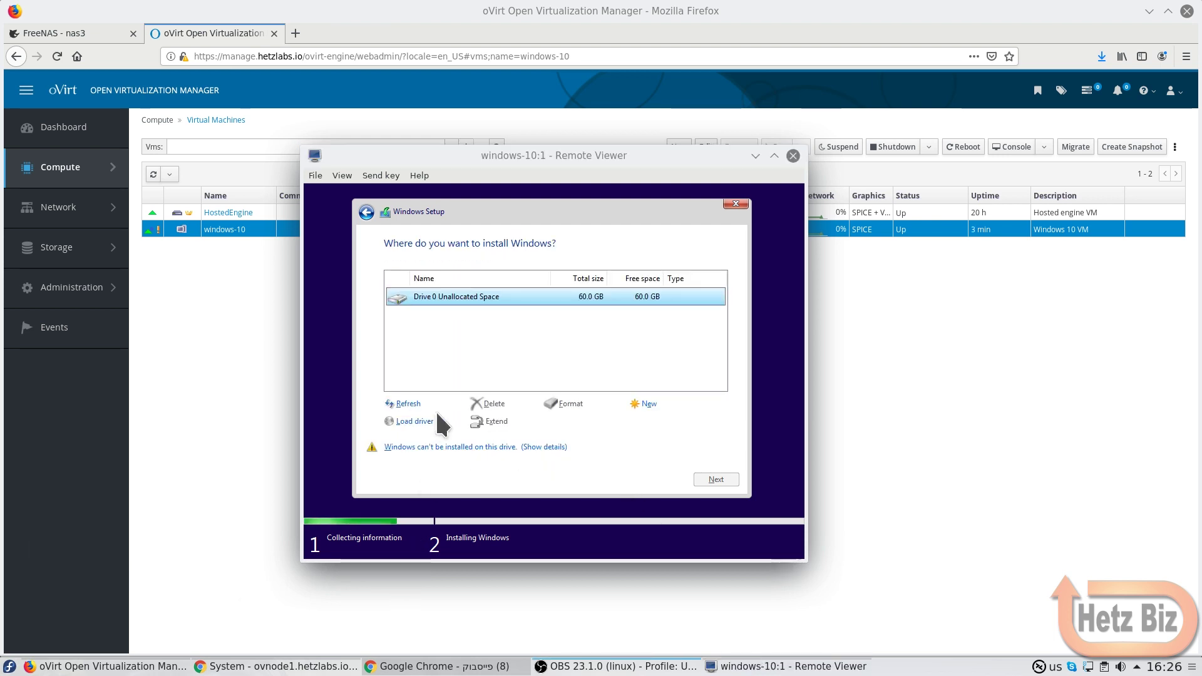
Release the pointer from the guest and open the windows-10 machine's virtual disk settings in oVirt to check its interface type
{"action": "left_click", "coordinate": [450, 371]}
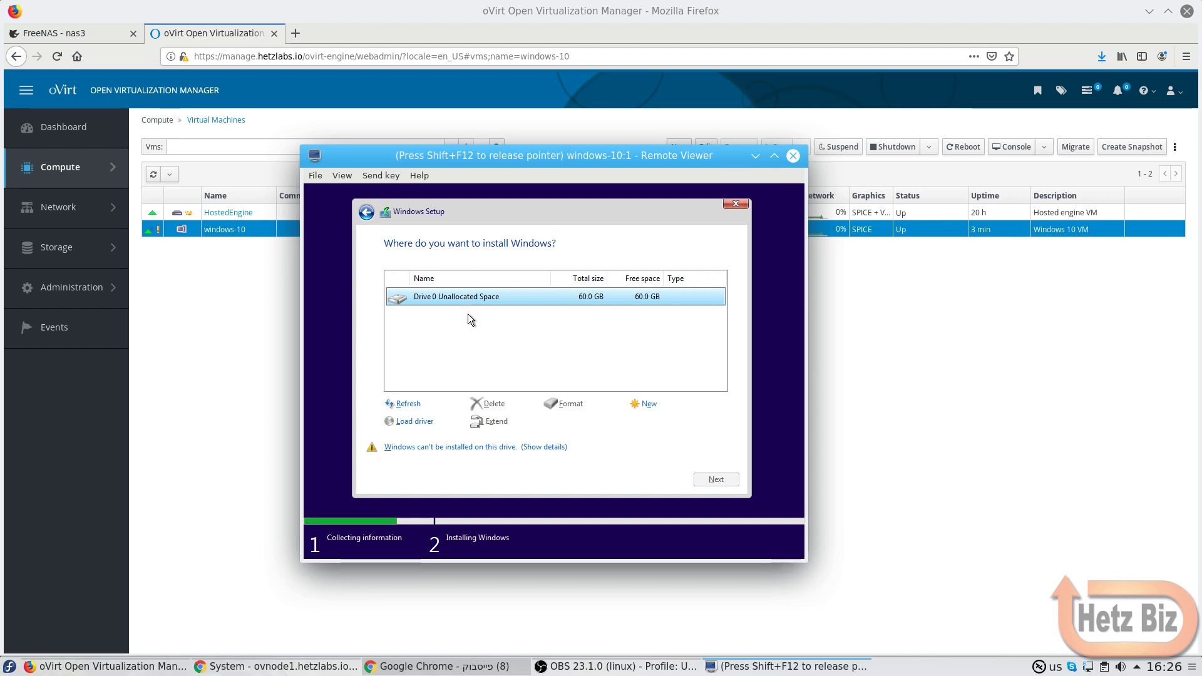
{"action": "key", "text": "shift+F12"}
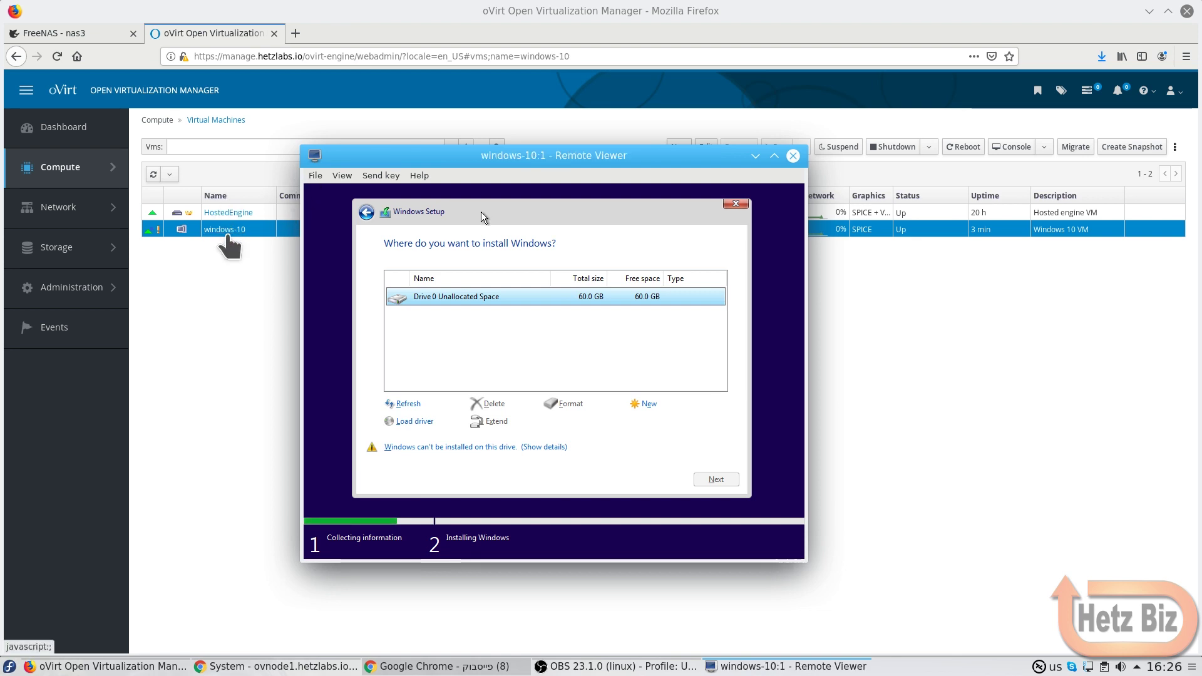
{"action": "right_click", "coordinate": [228, 233]}
{"action": "left_click", "coordinate": [244, 253]}
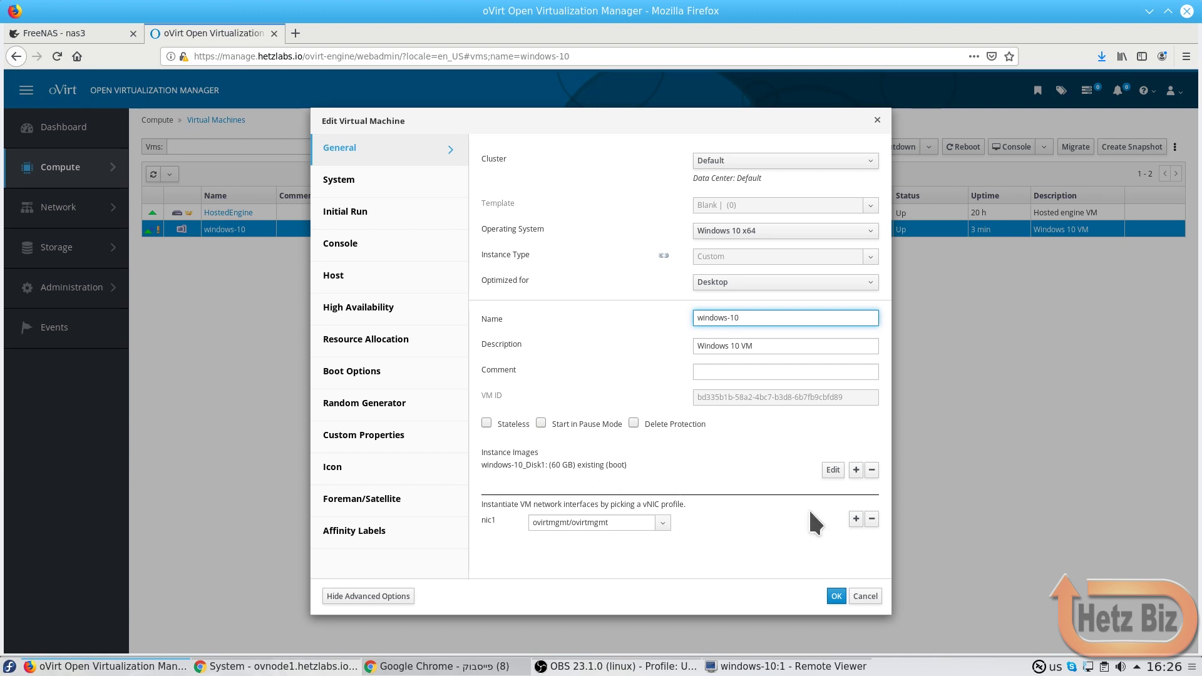
{"action": "left_click", "coordinate": [836, 468]}
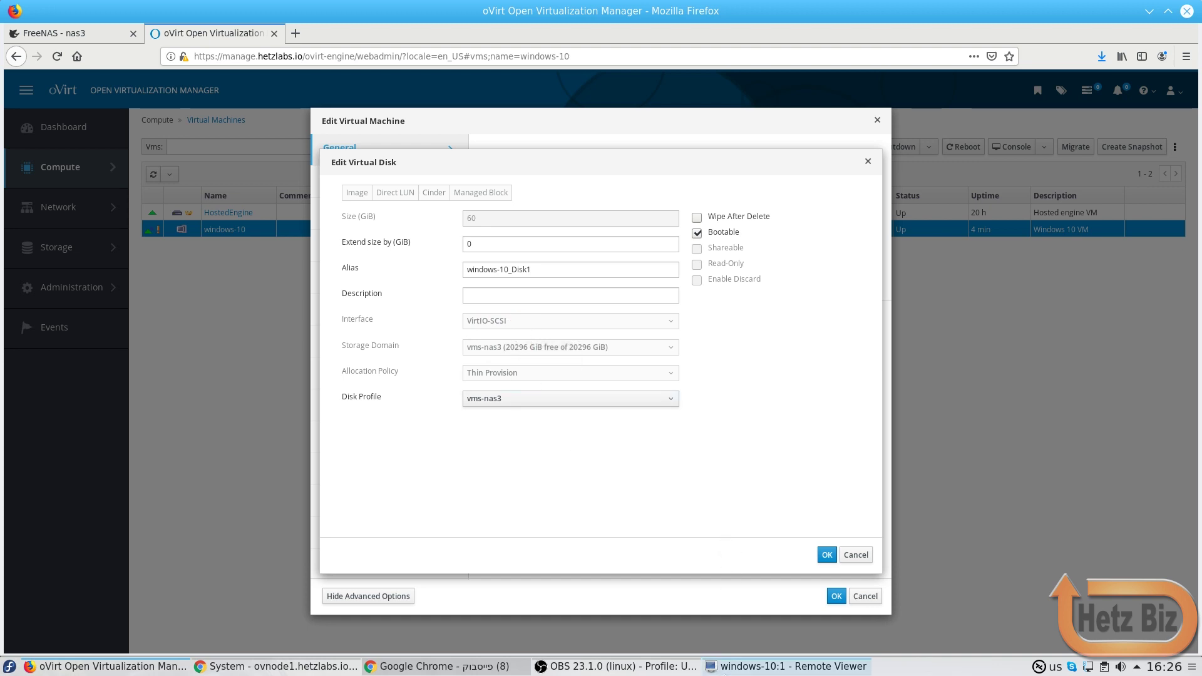
Return to Windows Setup in Remote Viewer and install the Red Hat VirtIO SCSI pass-through controller driver from virtio\vioscsi\w10\amd64 on the CD drive
{"action": "left_click", "coordinate": [750, 667]}
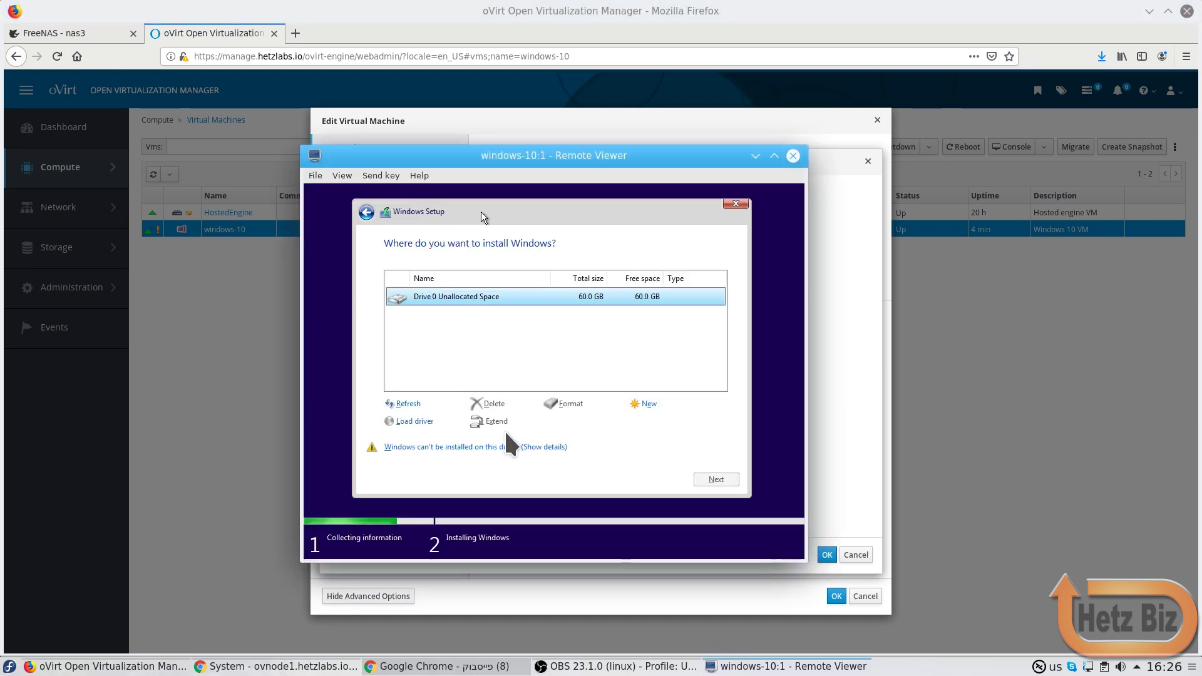
{"action": "left_click", "coordinate": [481, 212]}
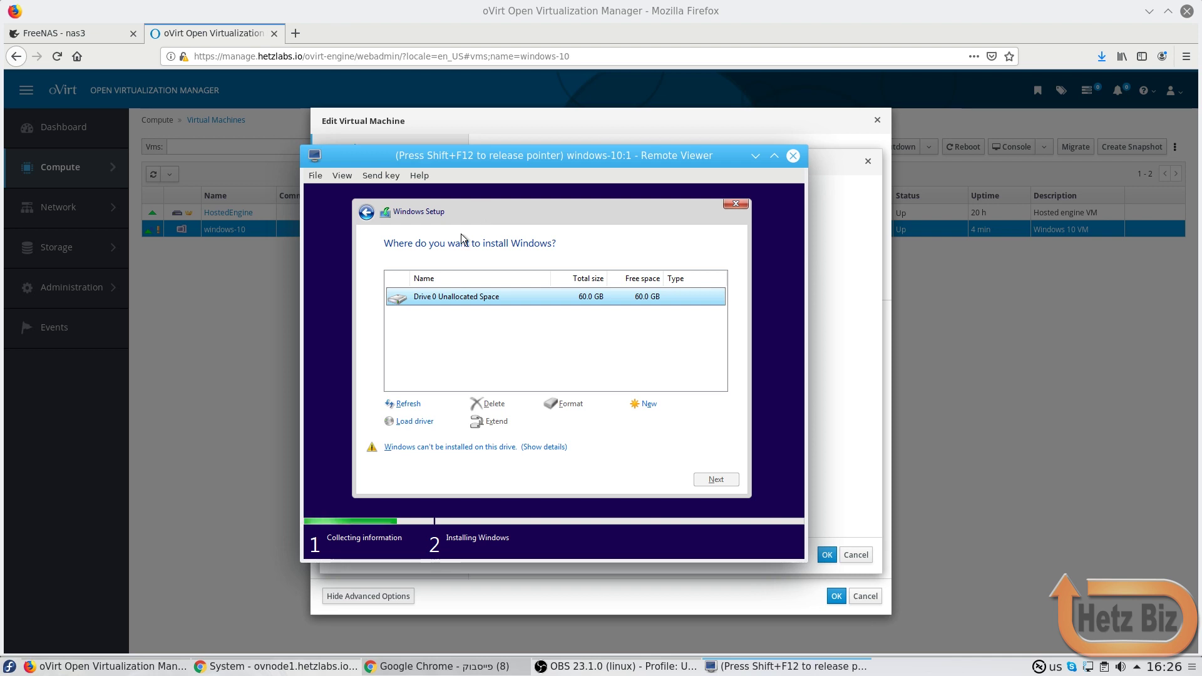
{"action": "left_click", "coordinate": [425, 421]}
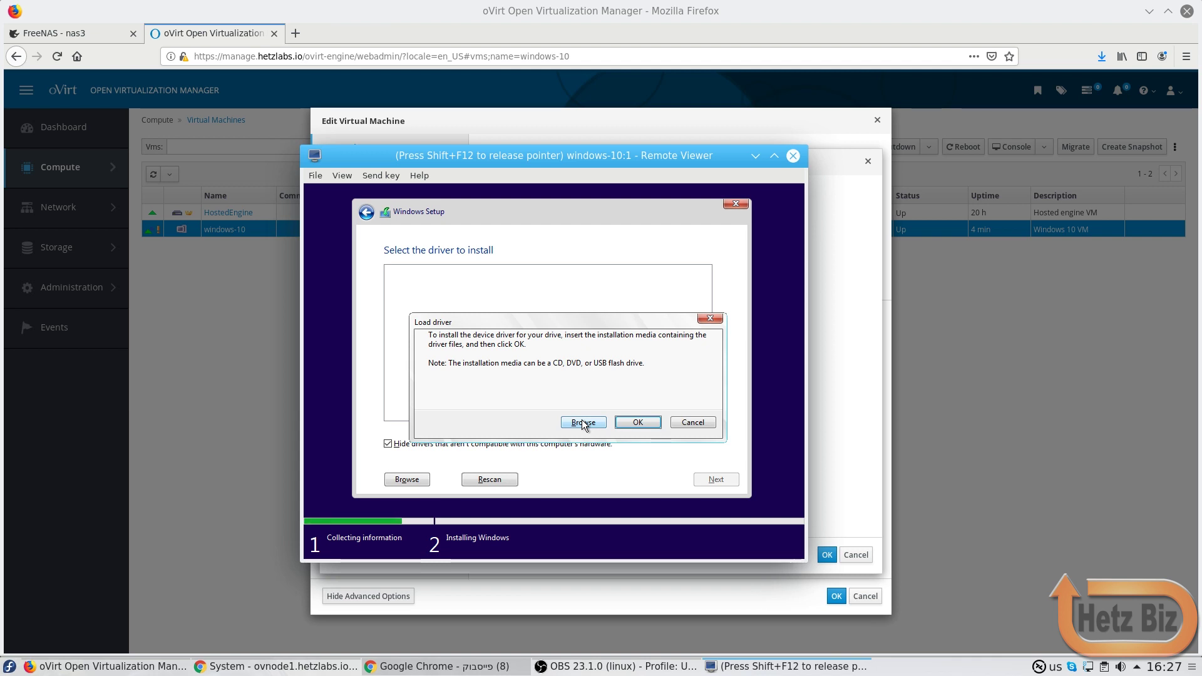
{"action": "left_click", "coordinate": [583, 424]}
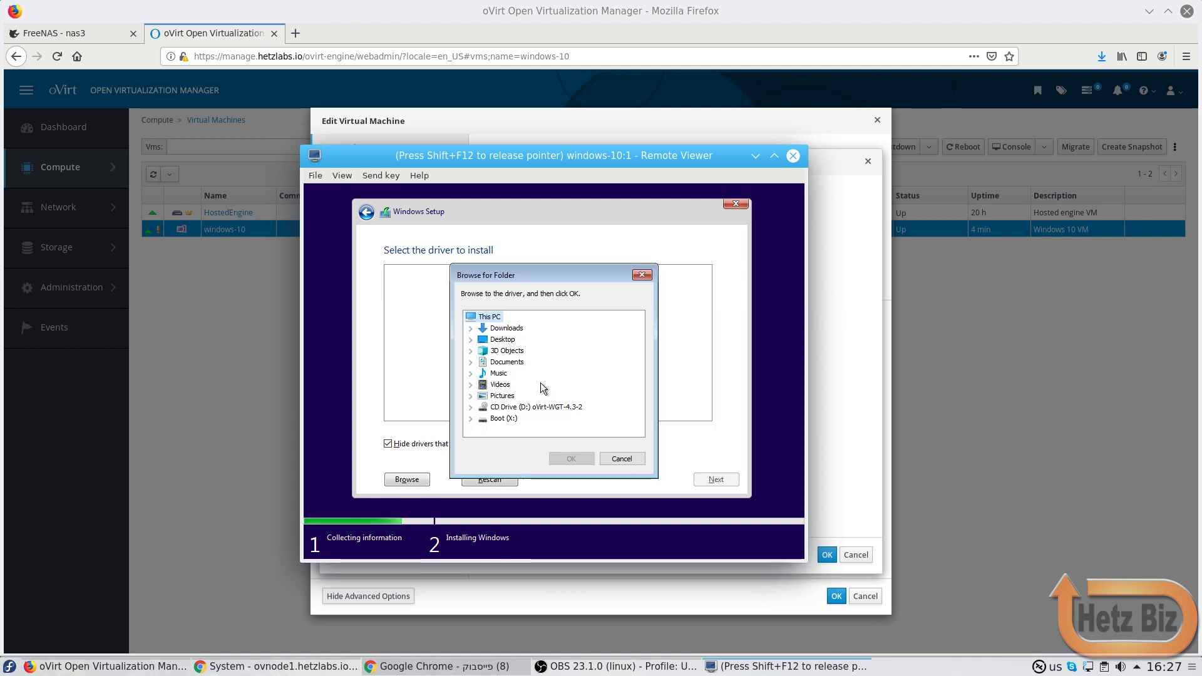
{"action": "double_click", "coordinate": [538, 407]}
{"action": "scroll", "coordinate": [539, 414], "scroll_direction": "up", "scroll_amount": 1}
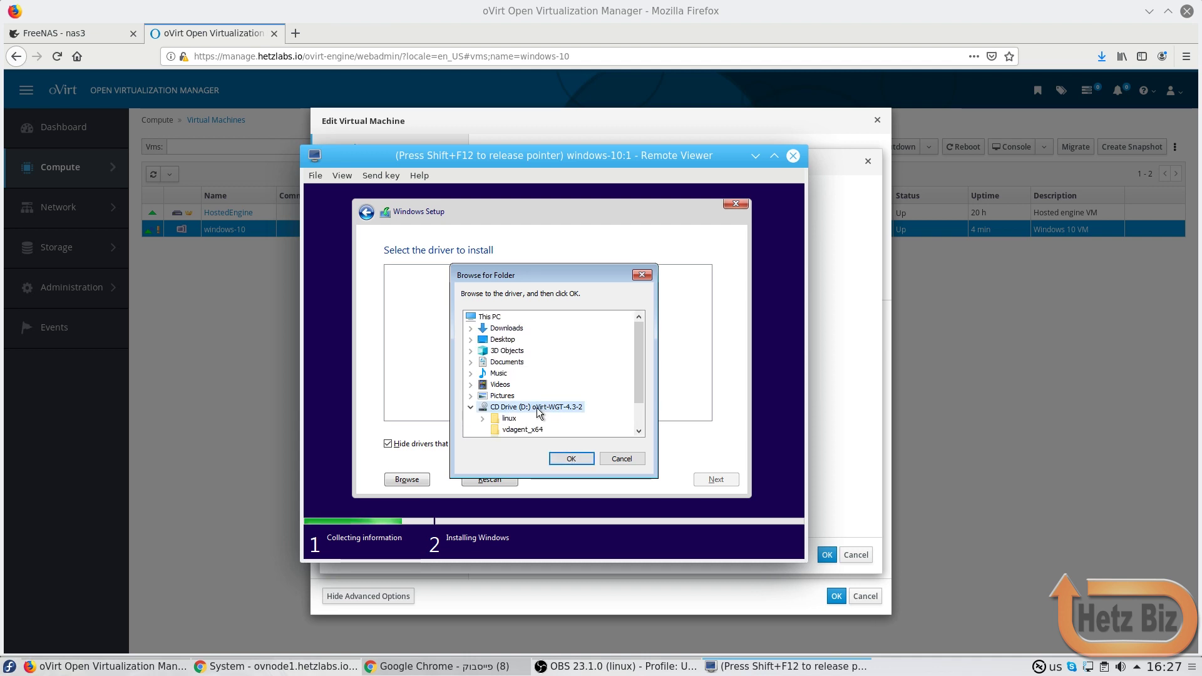
{"action": "scroll", "coordinate": [523, 416], "scroll_direction": "down", "scroll_amount": 1}
{"action": "double_click", "coordinate": [510, 418]}
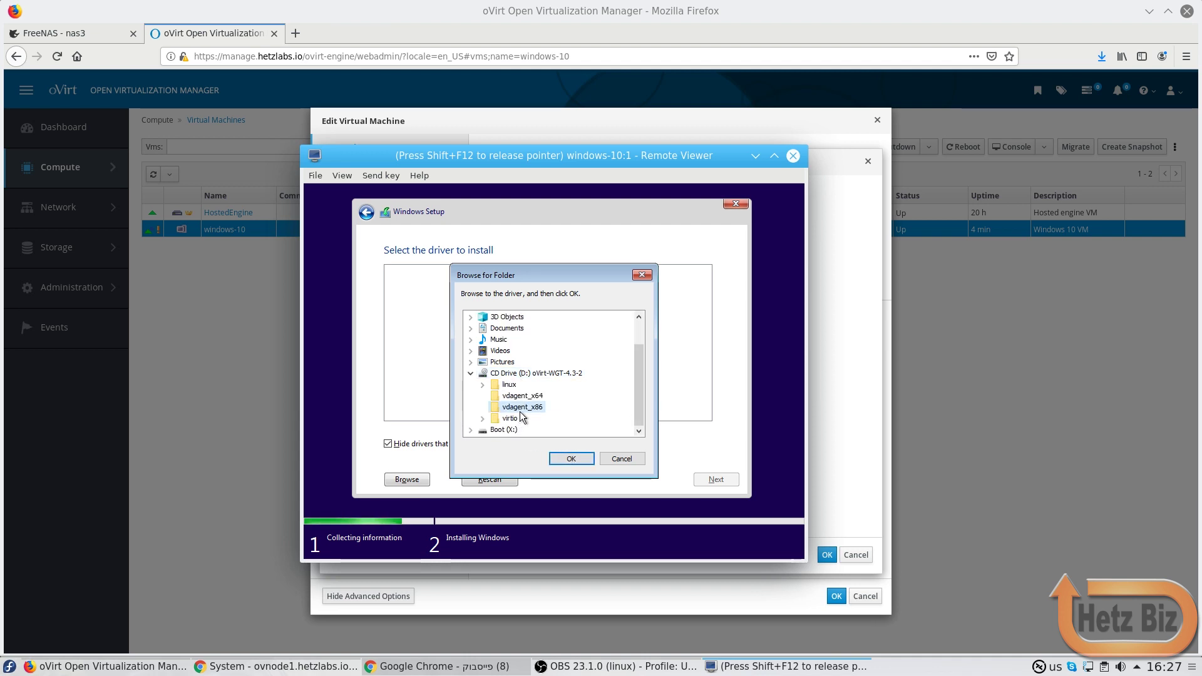
{"action": "scroll", "coordinate": [524, 404], "scroll_direction": "down", "scroll_amount": 2}
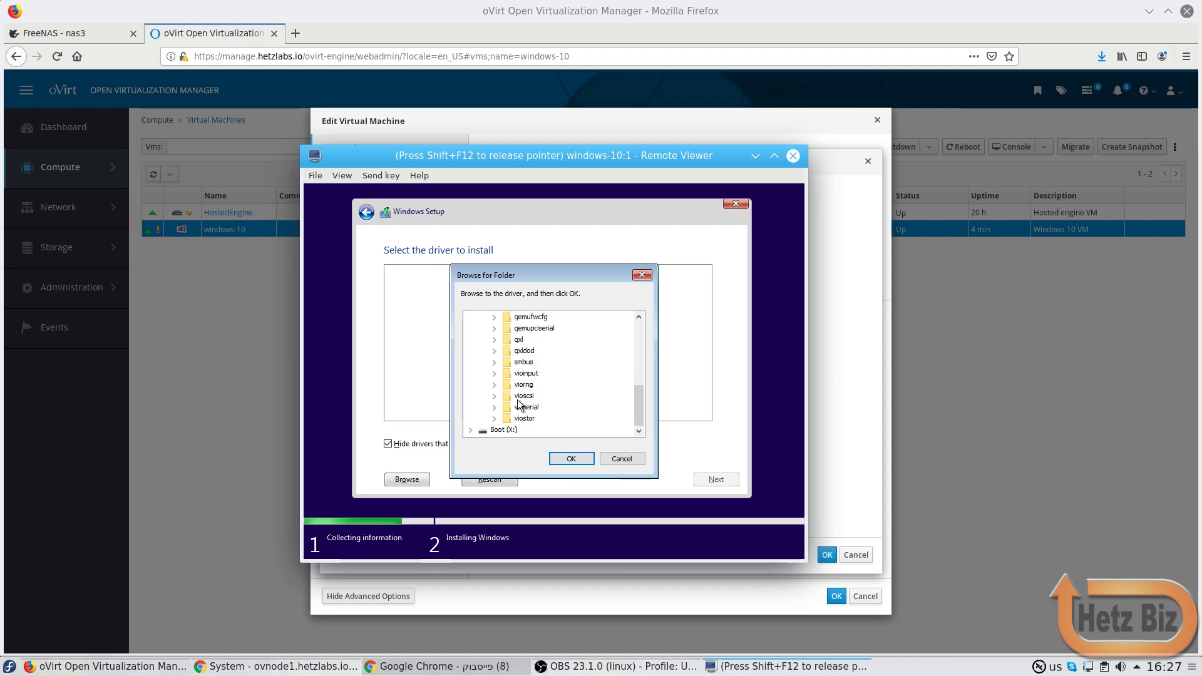
{"action": "double_click", "coordinate": [519, 396]}
{"action": "double_click", "coordinate": [523, 396]}
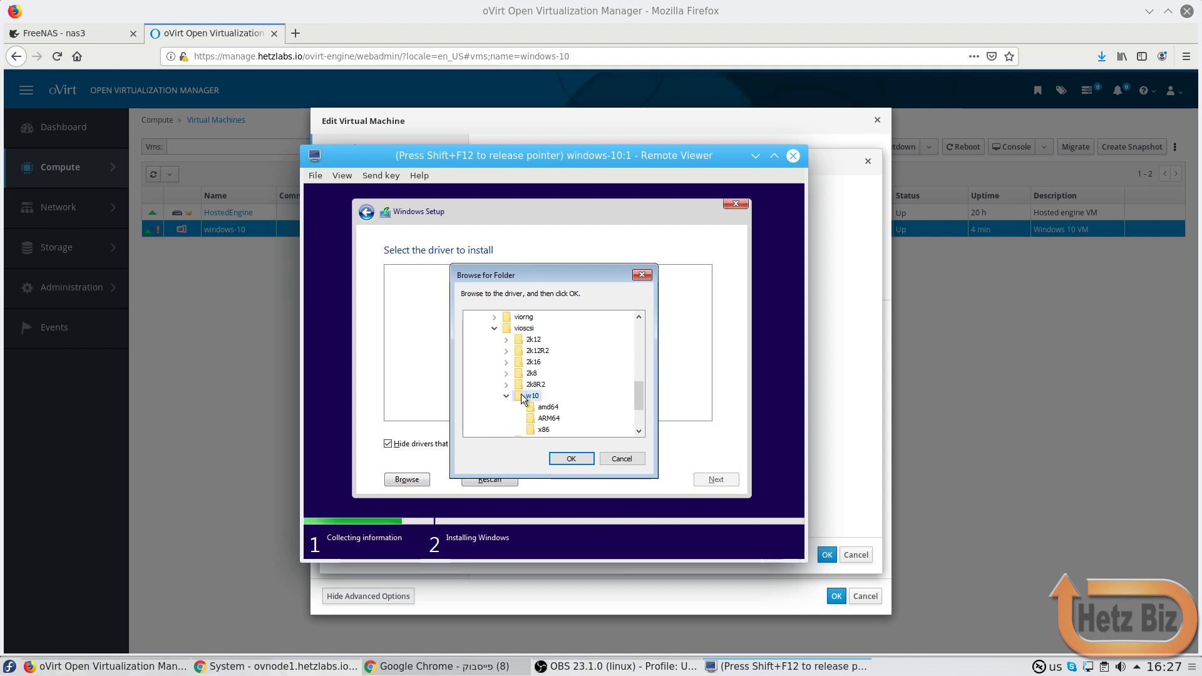
{"action": "left_click", "coordinate": [537, 407]}
{"action": "left_click", "coordinate": [567, 459]}
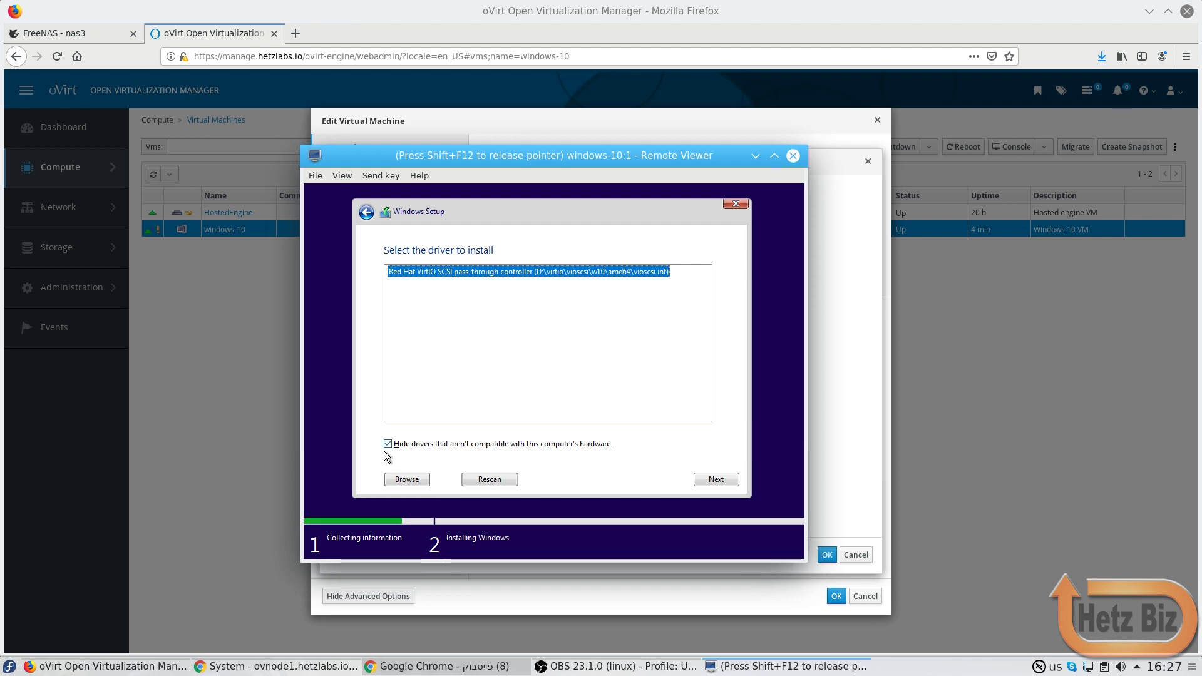
{"action": "left_click", "coordinate": [734, 481]}
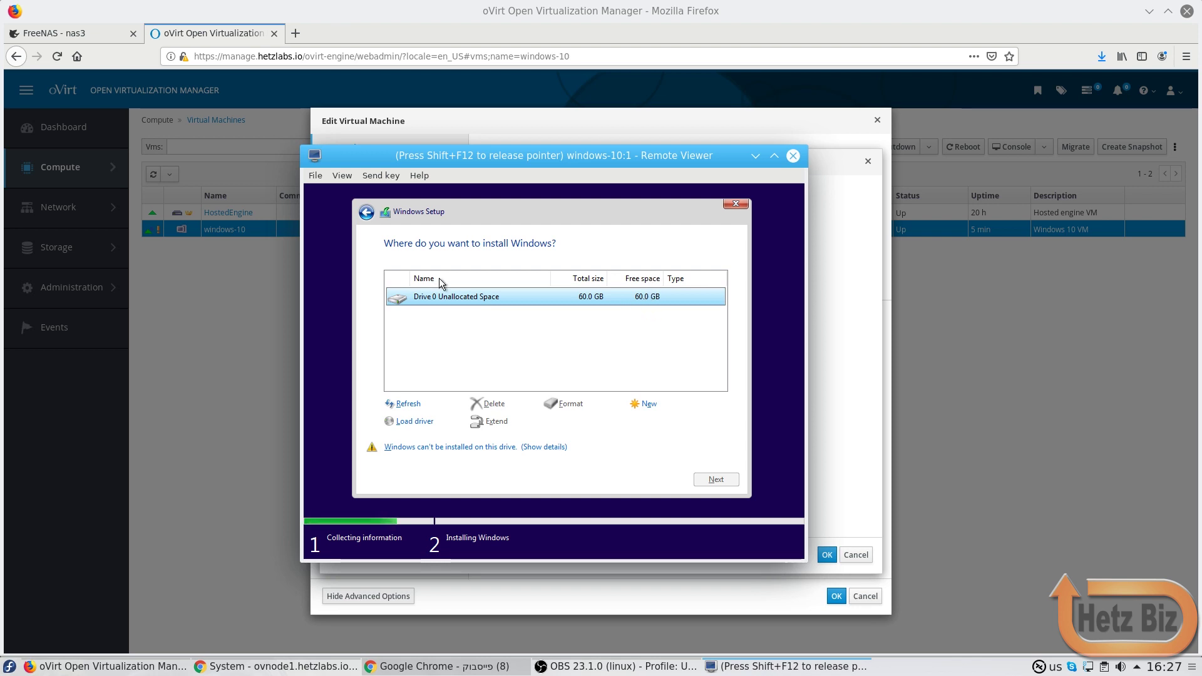
Start a new partition on Drive 0 and switch to oVirt to discard the open virtual disk and virtual machine edit dialogs
{"action": "left_click", "coordinate": [646, 407]}
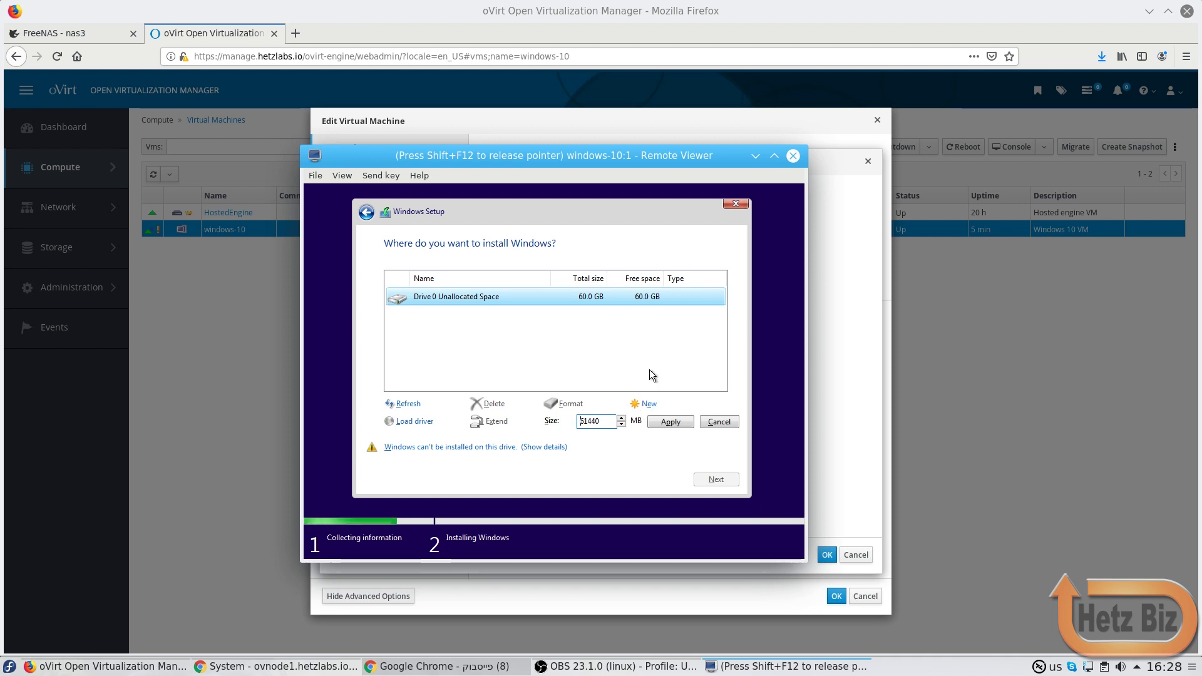
{"action": "key", "text": "shift+F12"}
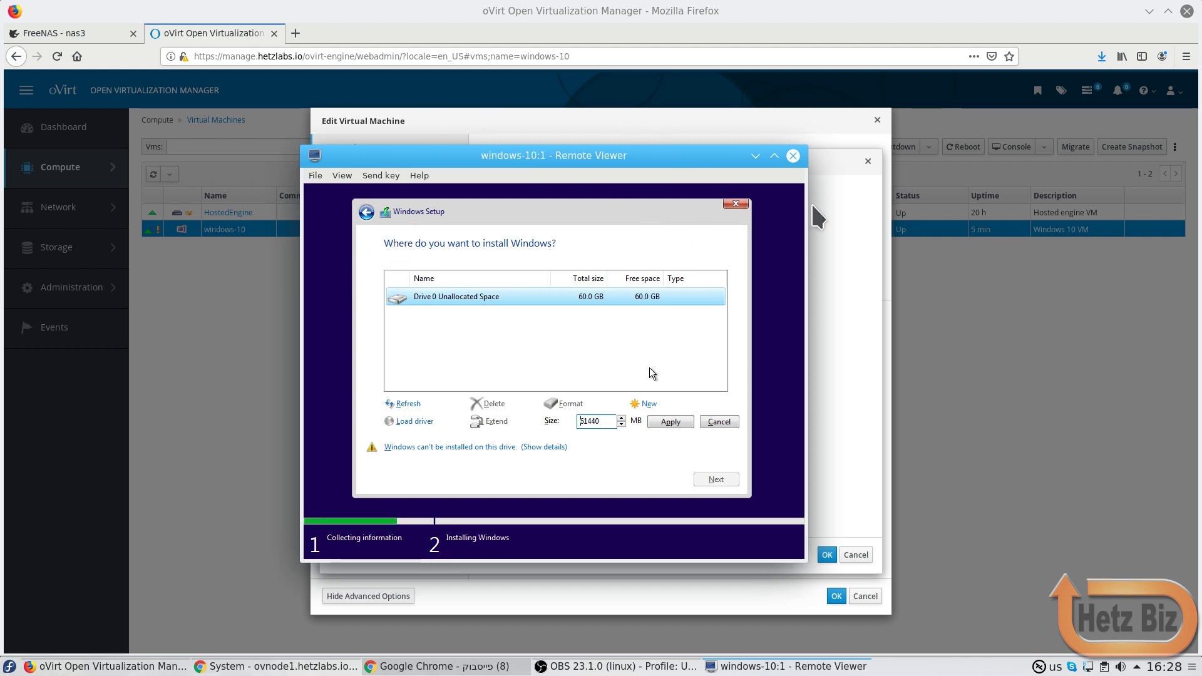
{"action": "left_click", "coordinate": [844, 509]}
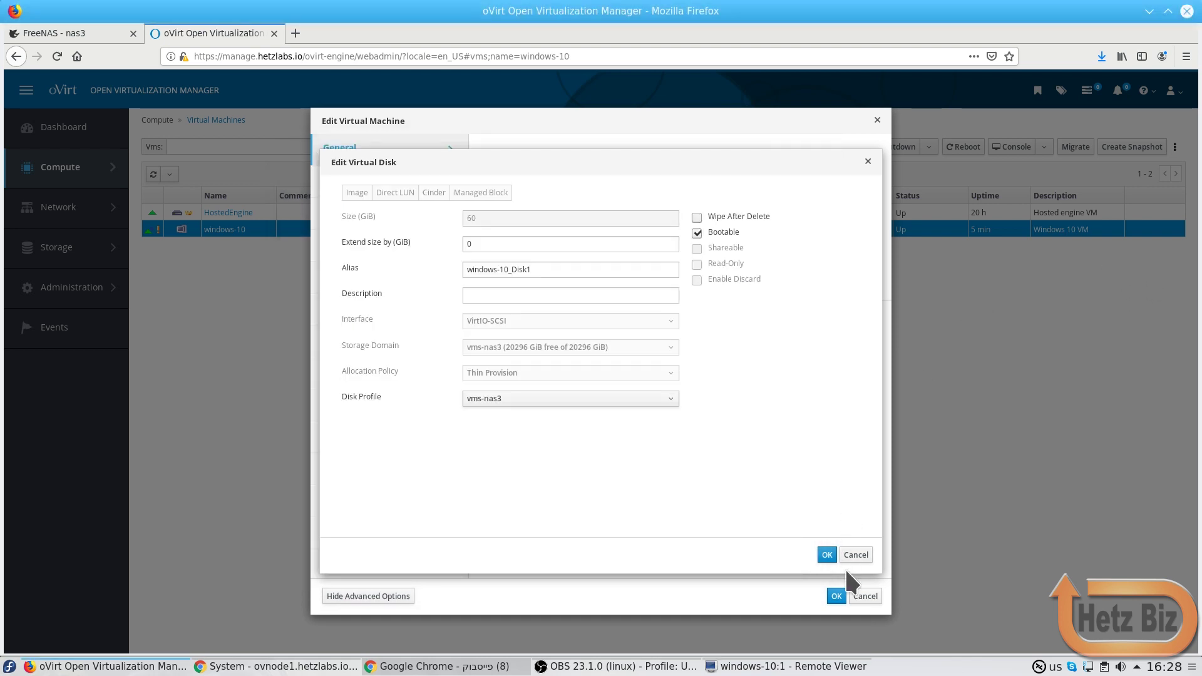
{"action": "left_click", "coordinate": [855, 556]}
{"action": "left_click", "coordinate": [866, 596]}
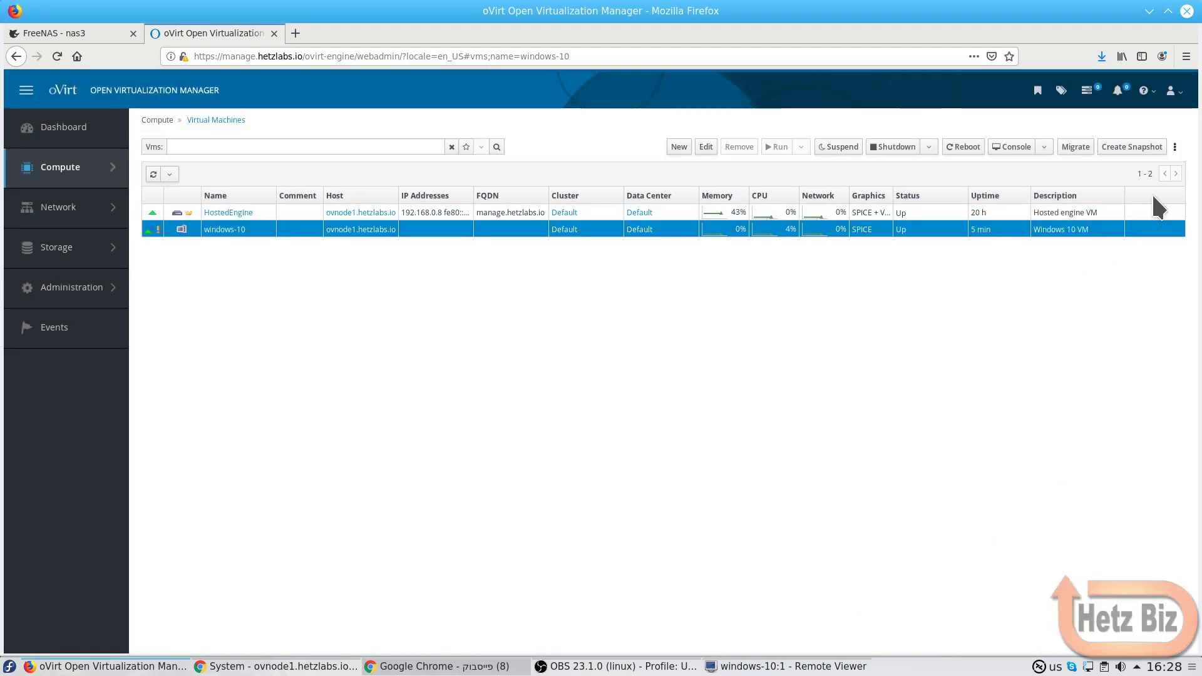
Change the windows-10 machine's CD to Win10_1903_V1_English_x64.iso
{"action": "left_click", "coordinate": [1175, 148]}
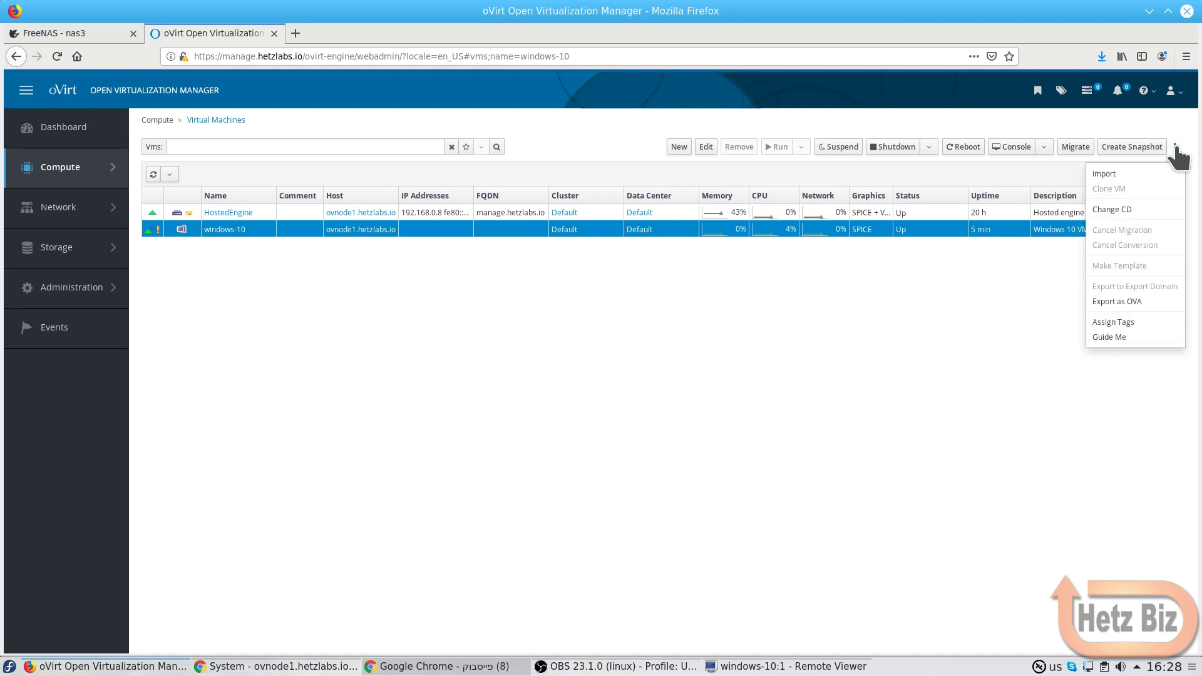
{"action": "left_click", "coordinate": [1109, 209]}
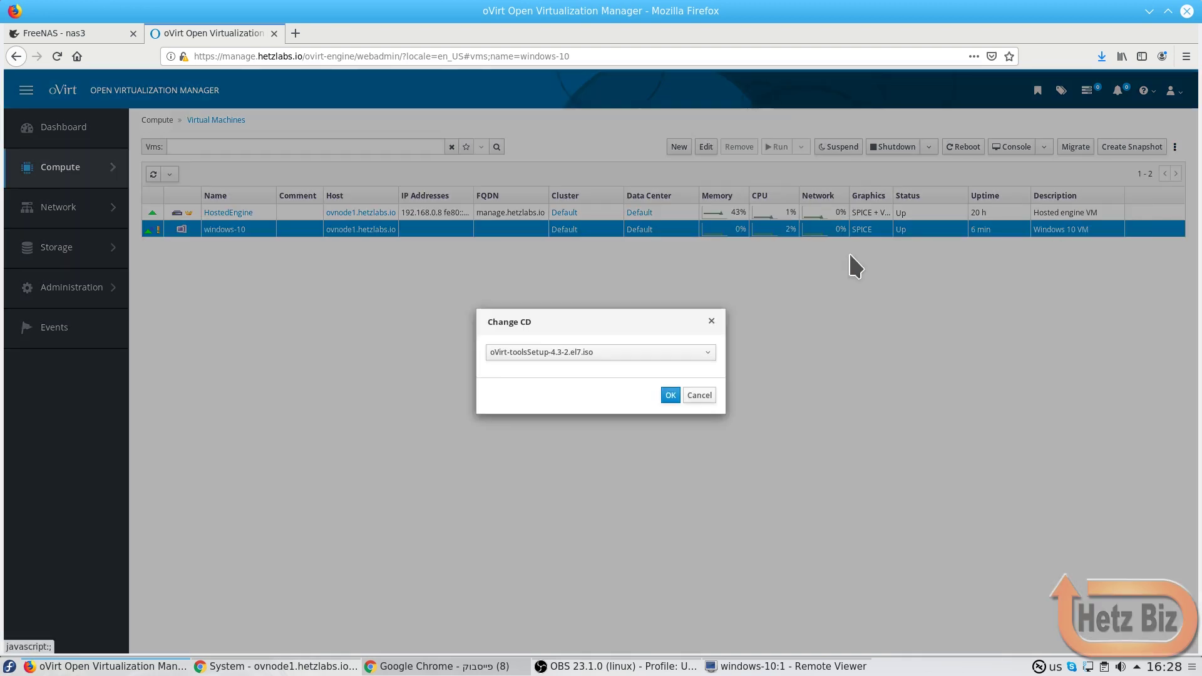
{"action": "left_click", "coordinate": [678, 354]}
{"action": "left_click", "coordinate": [636, 401]}
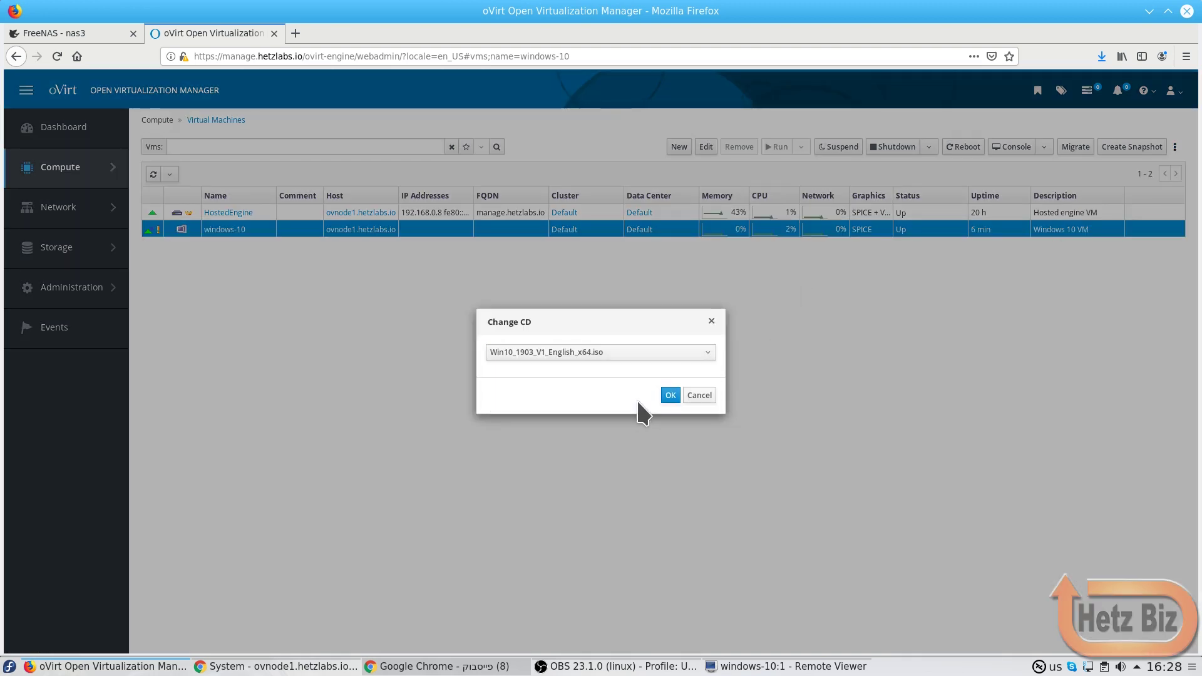
{"action": "left_click", "coordinate": [670, 395]}
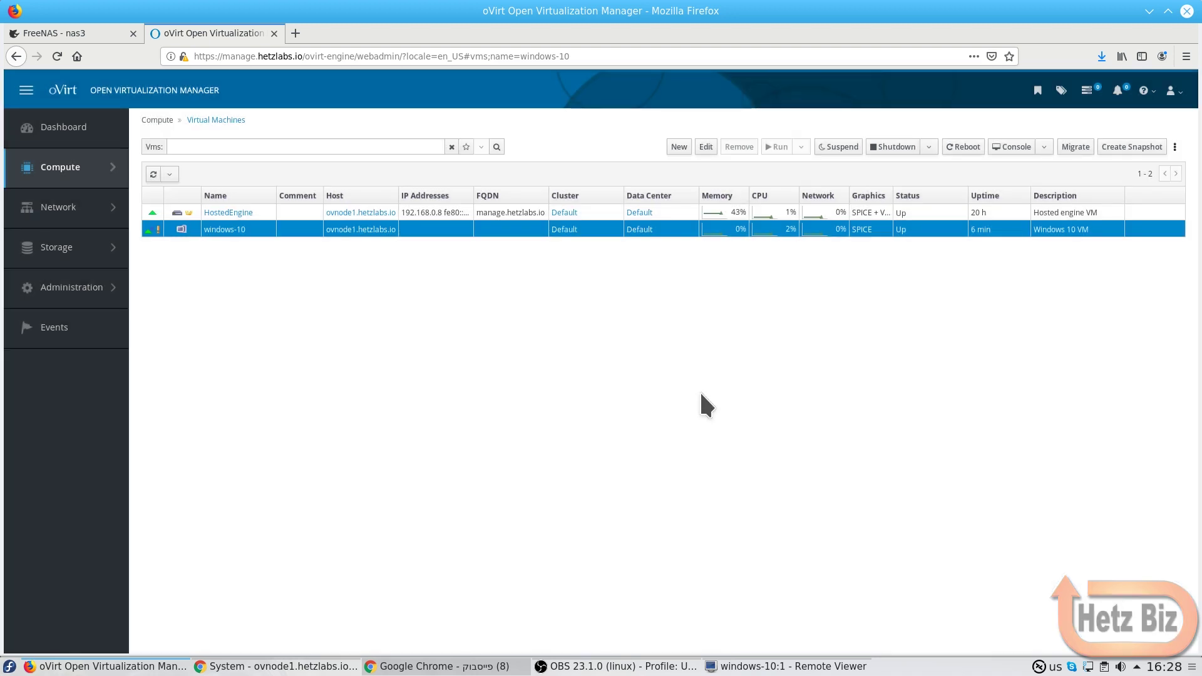
Return to Windows Setup in Remote Viewer, create a 61440 MB partition on Drive 0 and start installing Windows on the primary partition
{"action": "left_click", "coordinate": [738, 666]}
{"action": "left_click", "coordinate": [650, 369]}
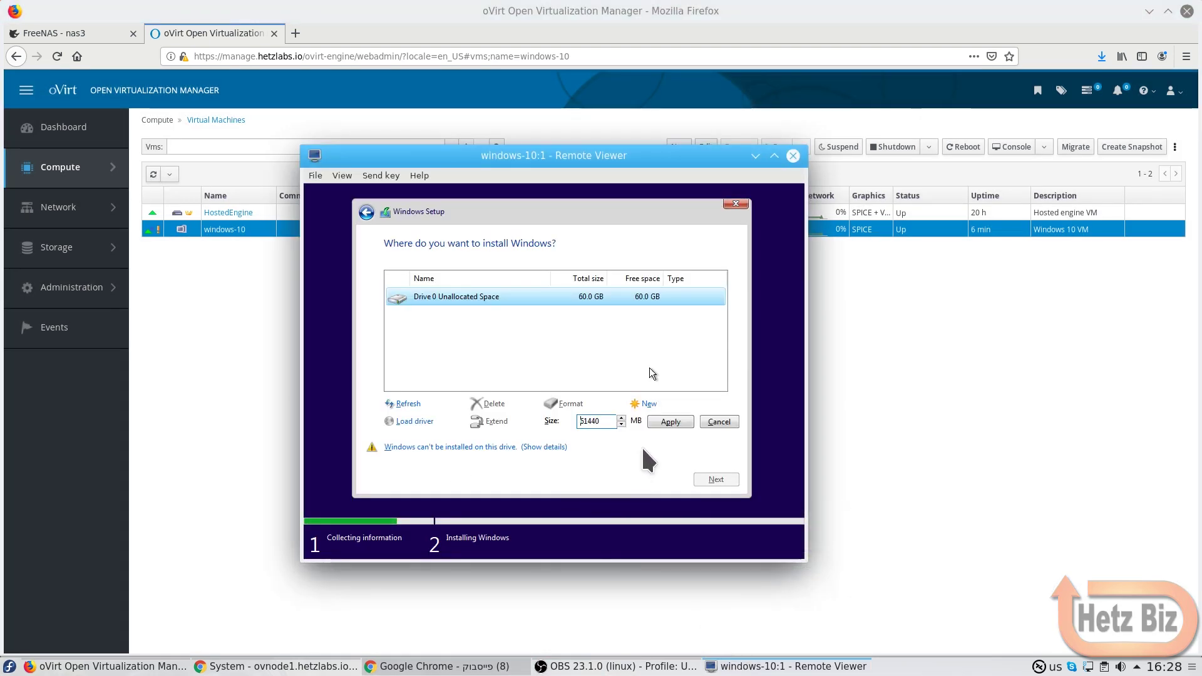
{"action": "left_click", "coordinate": [671, 427]}
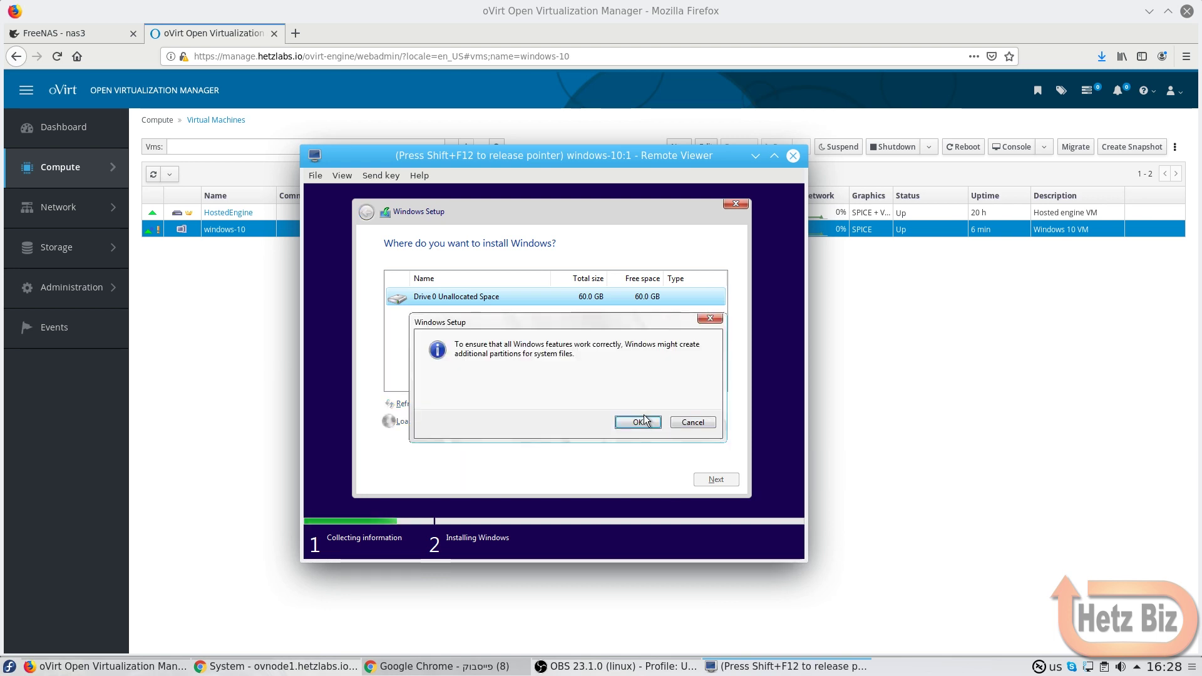
{"action": "left_click", "coordinate": [646, 424]}
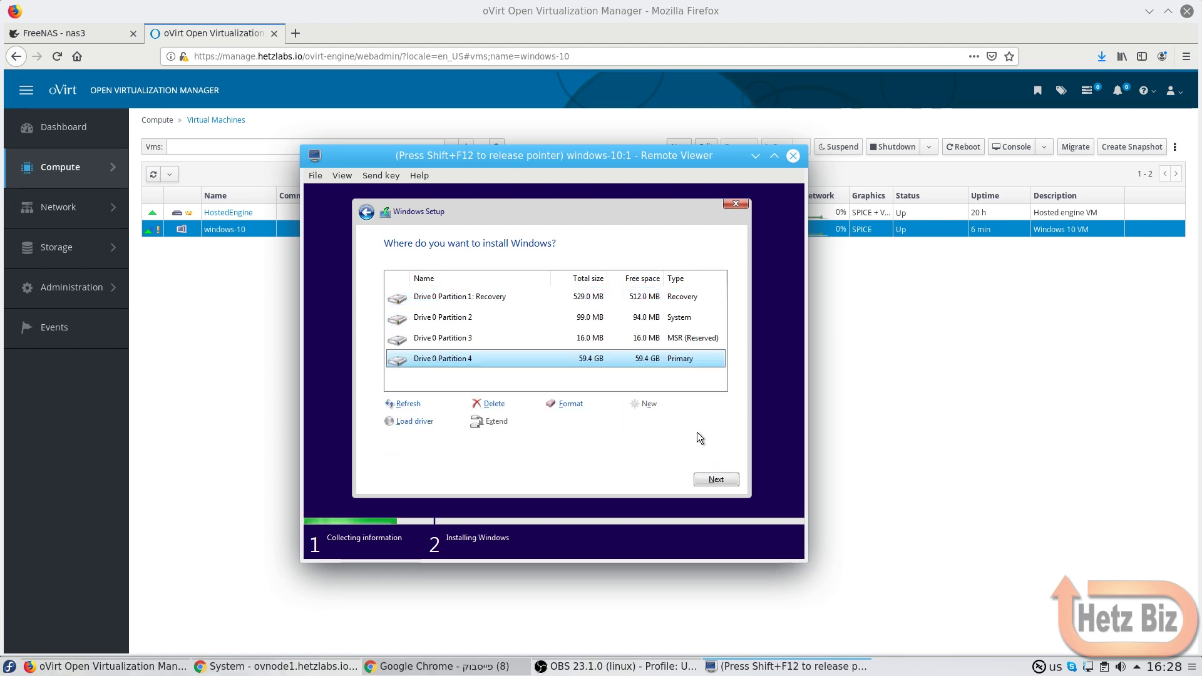
{"action": "left_click", "coordinate": [707, 480]}
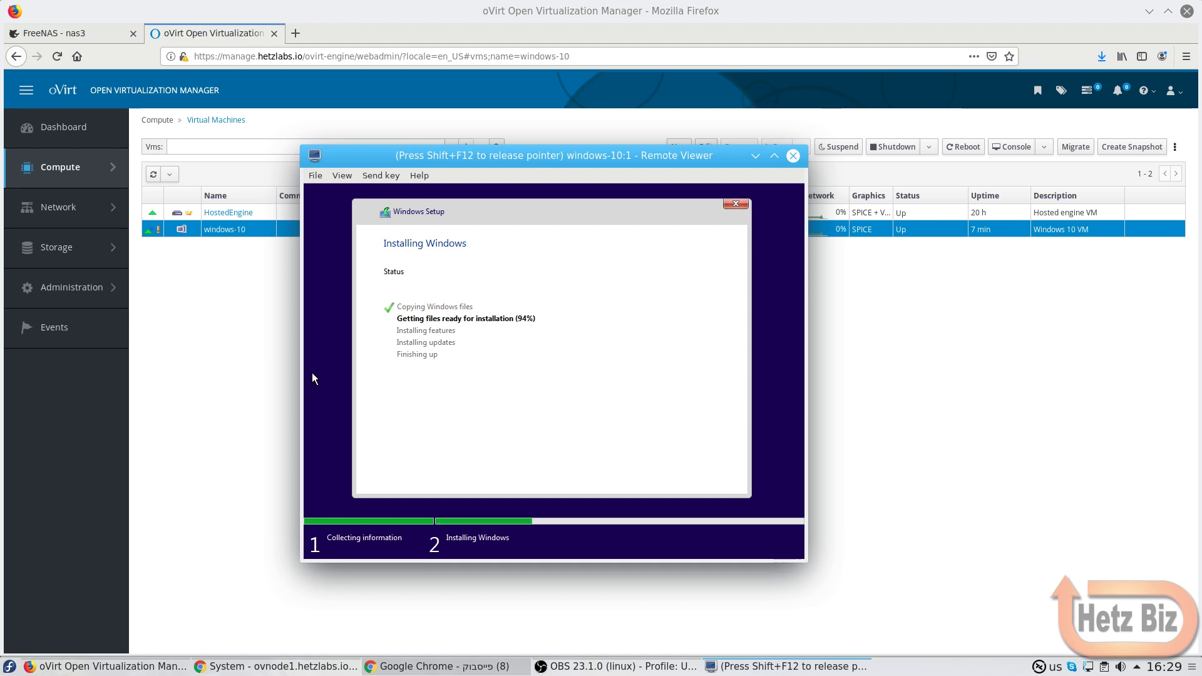
Release the pointer from the guest and change the windows-10 machine's CD in oVirt to oVirt-toolsSetup-4.3-2.el7.iso
{"action": "key", "text": "shift+F12"}
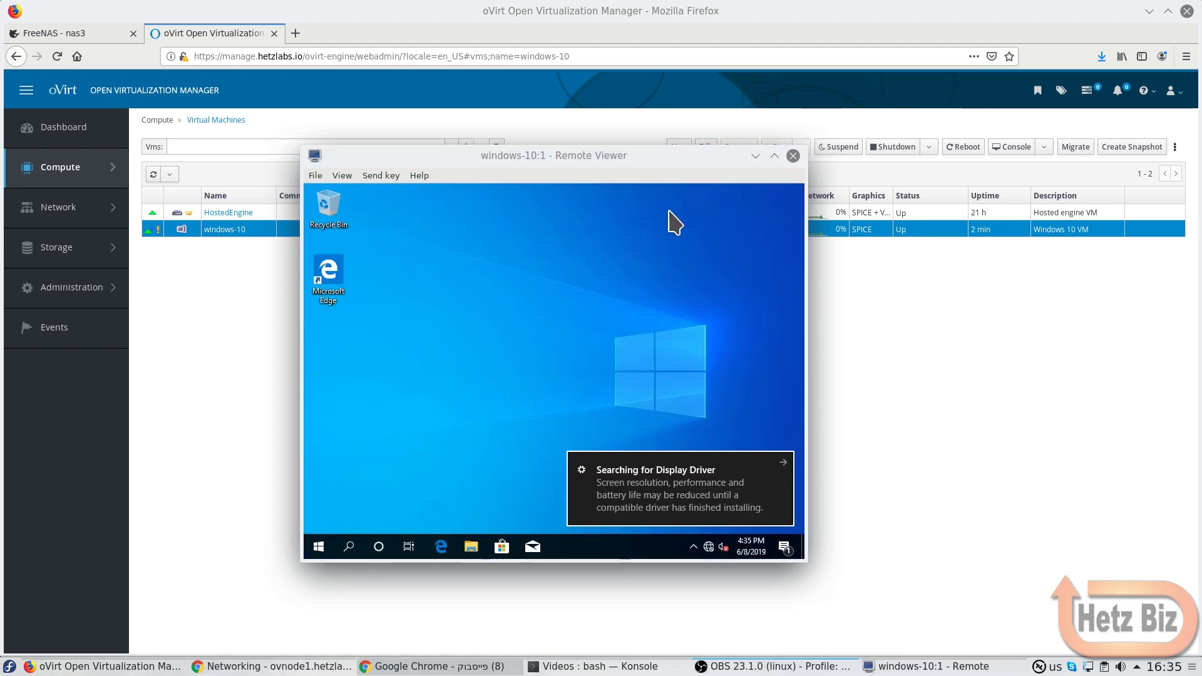
{"action": "left_click", "coordinate": [666, 155]}
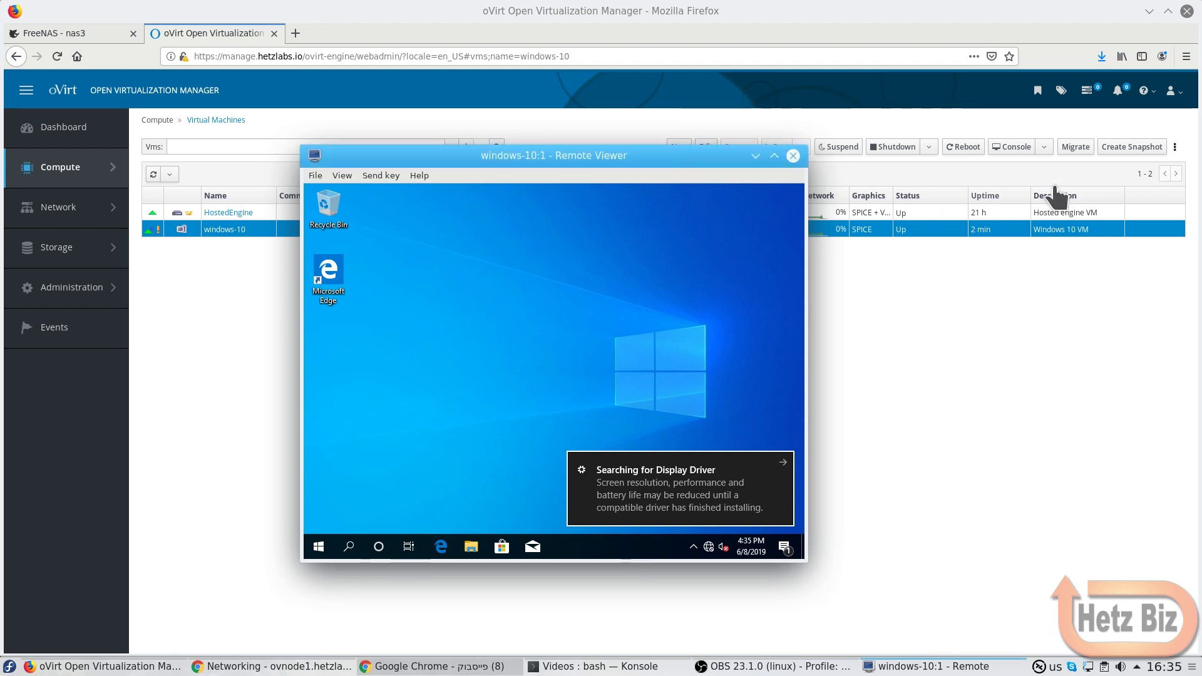
{"action": "left_click", "coordinate": [1176, 150]}
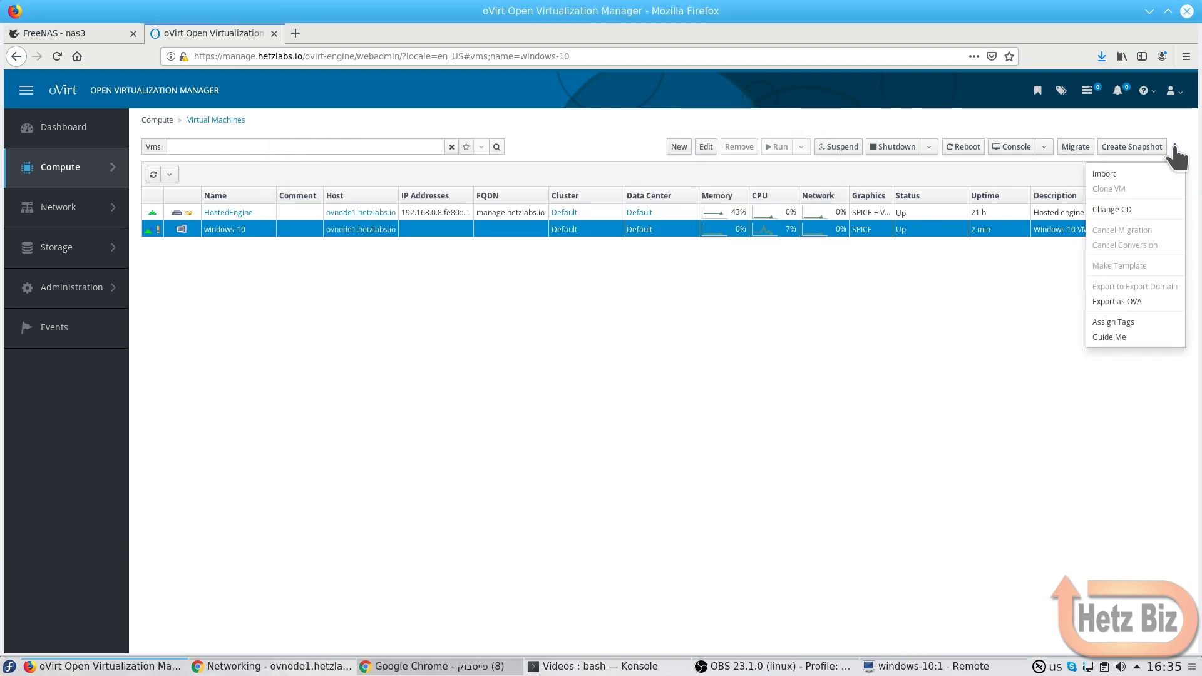
{"action": "left_click", "coordinate": [1146, 209]}
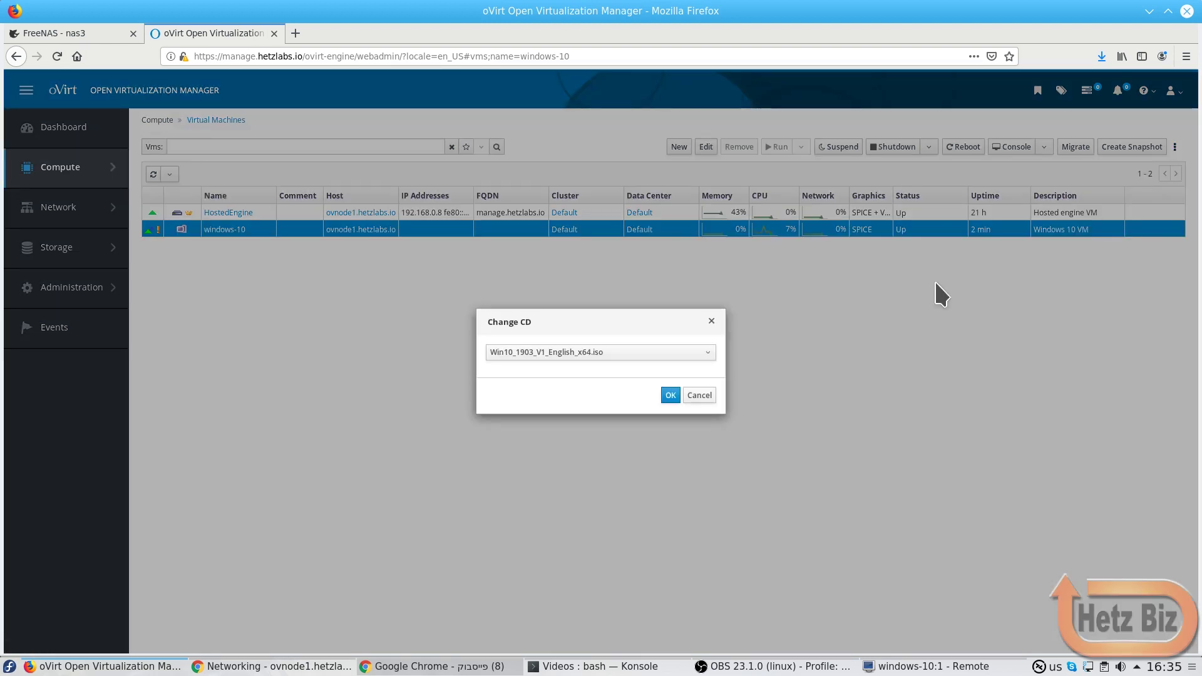
{"action": "left_click", "coordinate": [618, 351]}
{"action": "left_click", "coordinate": [611, 386]}
{"action": "left_click", "coordinate": [670, 395]}
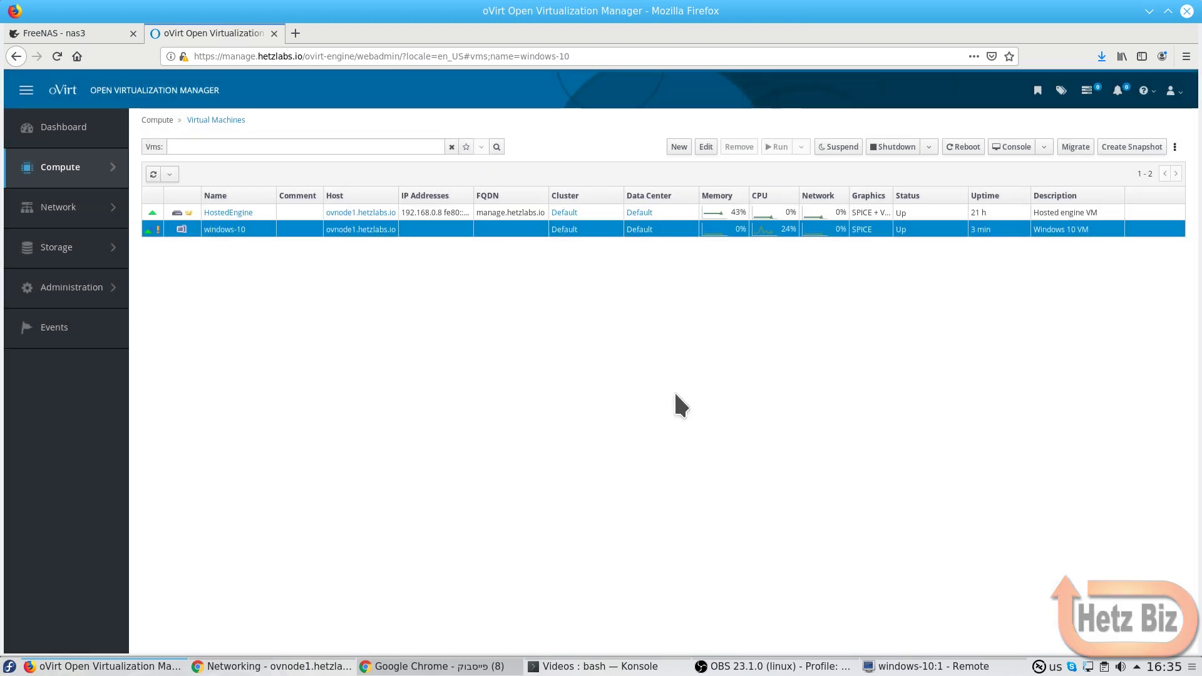
Return to the Windows desktop in Remote Viewer and clear the display driver and CD drive notifications, closing any Settings window
{"action": "left_click", "coordinate": [933, 666]}
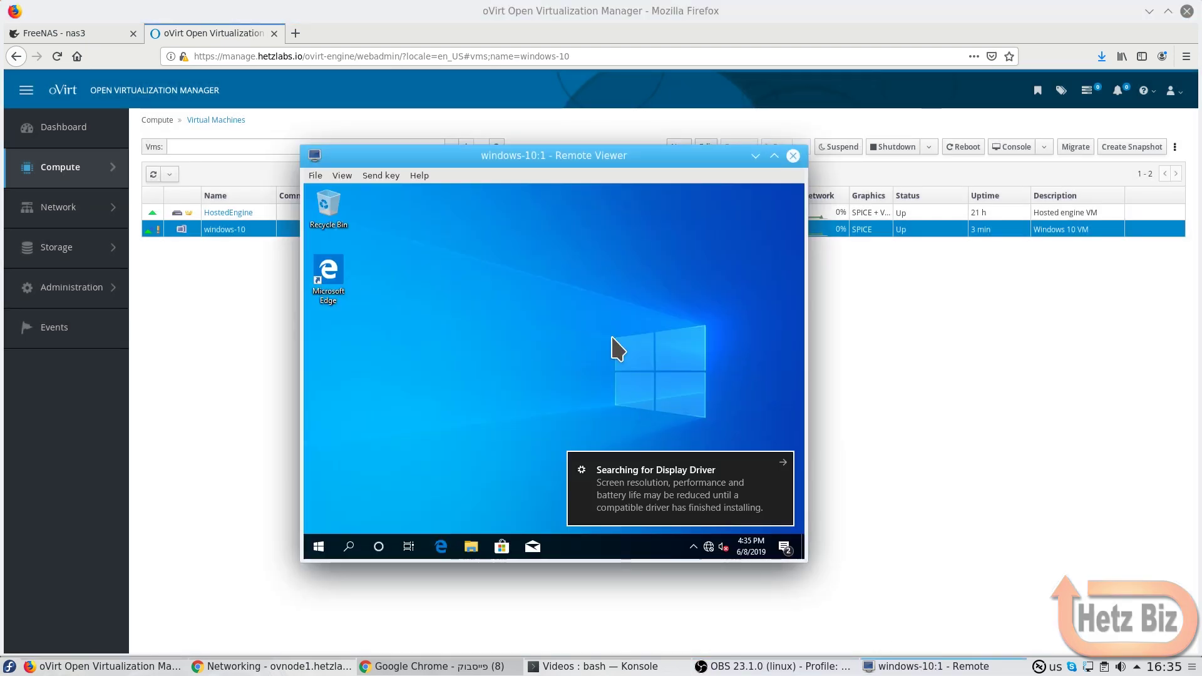
{"action": "left_click", "coordinate": [790, 479]}
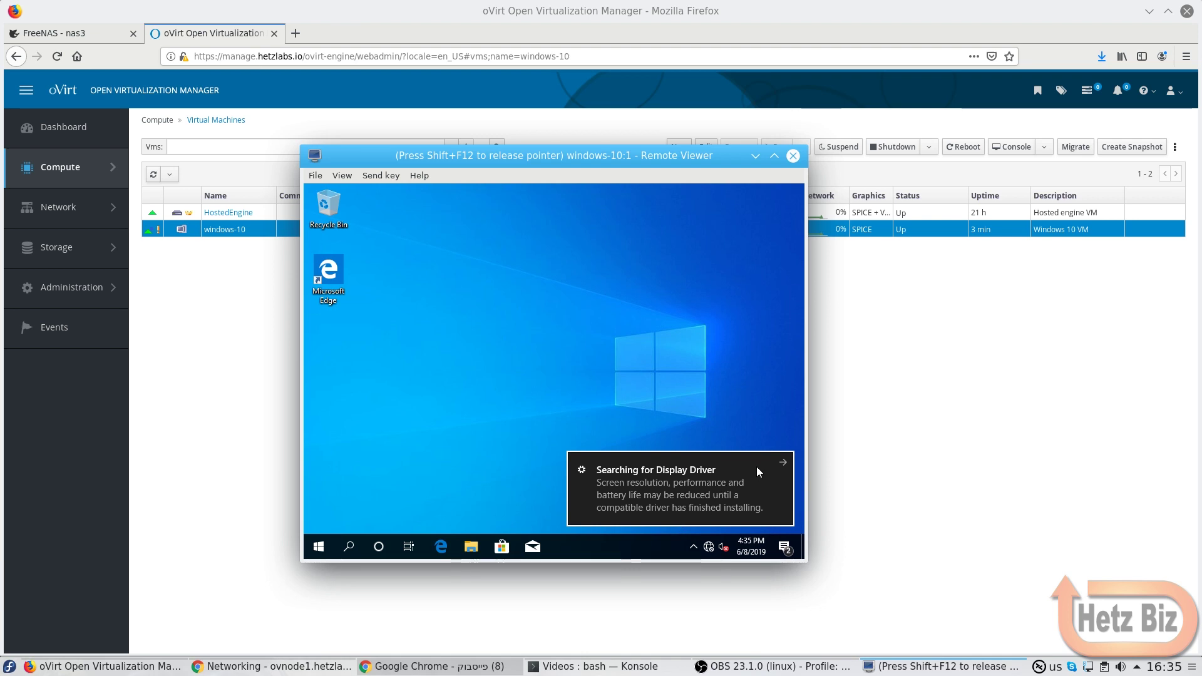
{"action": "left_click", "coordinate": [781, 459]}
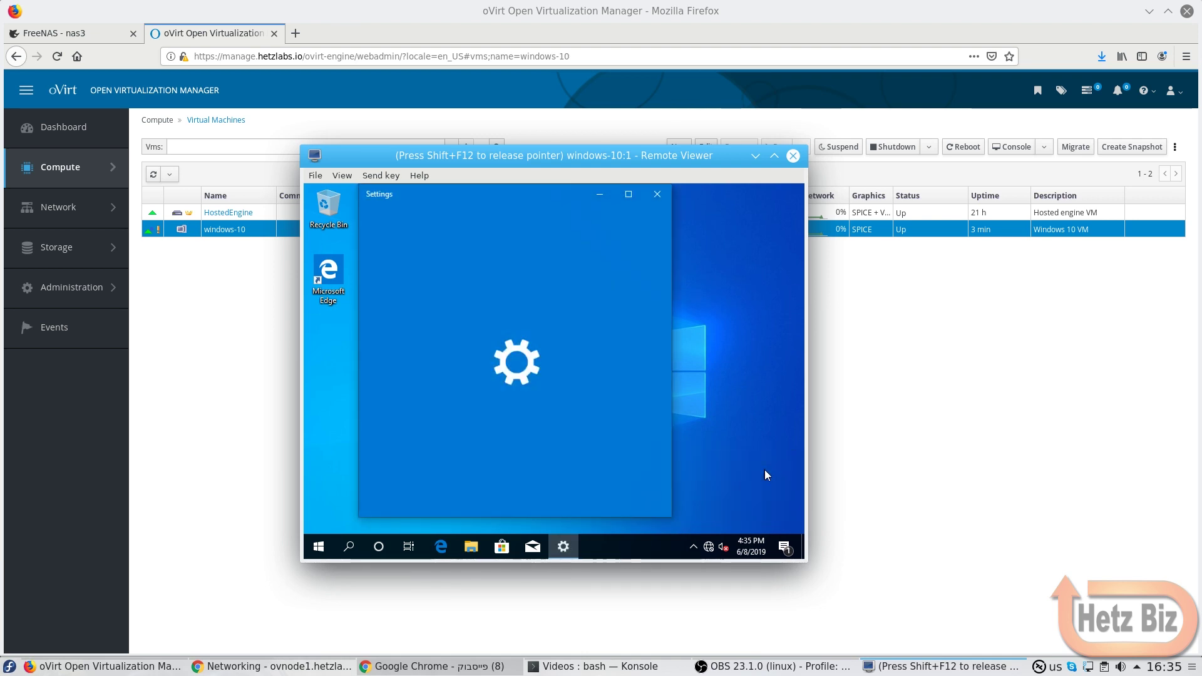
{"action": "left_click", "coordinate": [657, 194]}
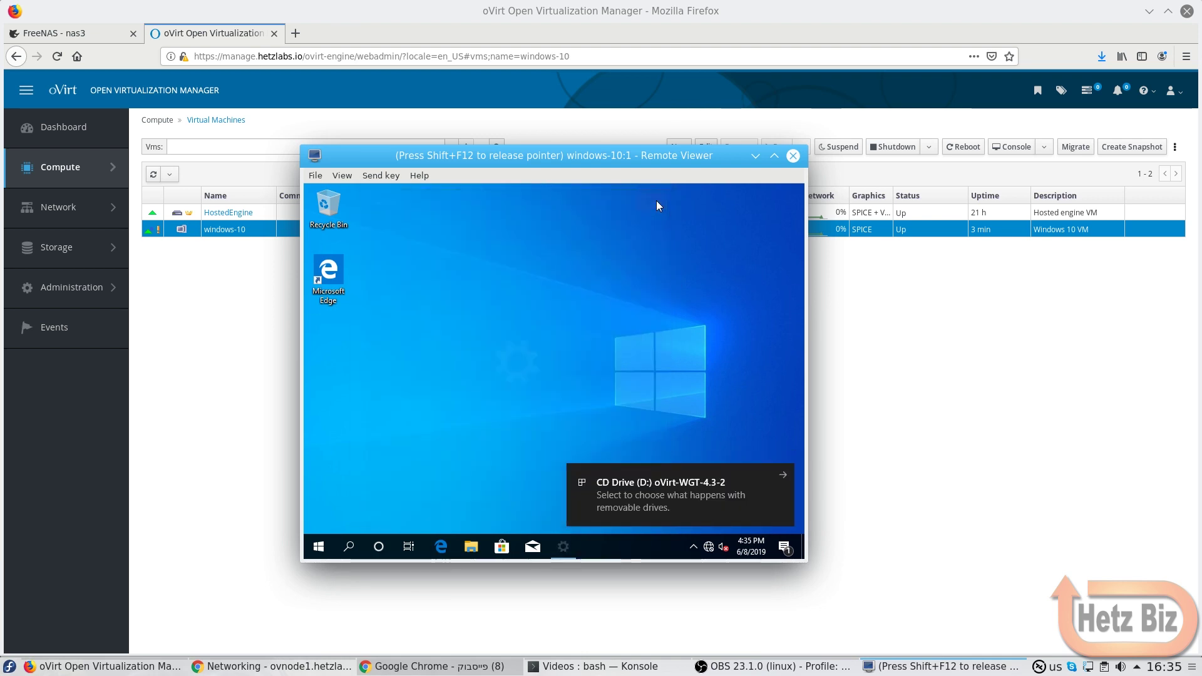
{"action": "left_click", "coordinate": [781, 473]}
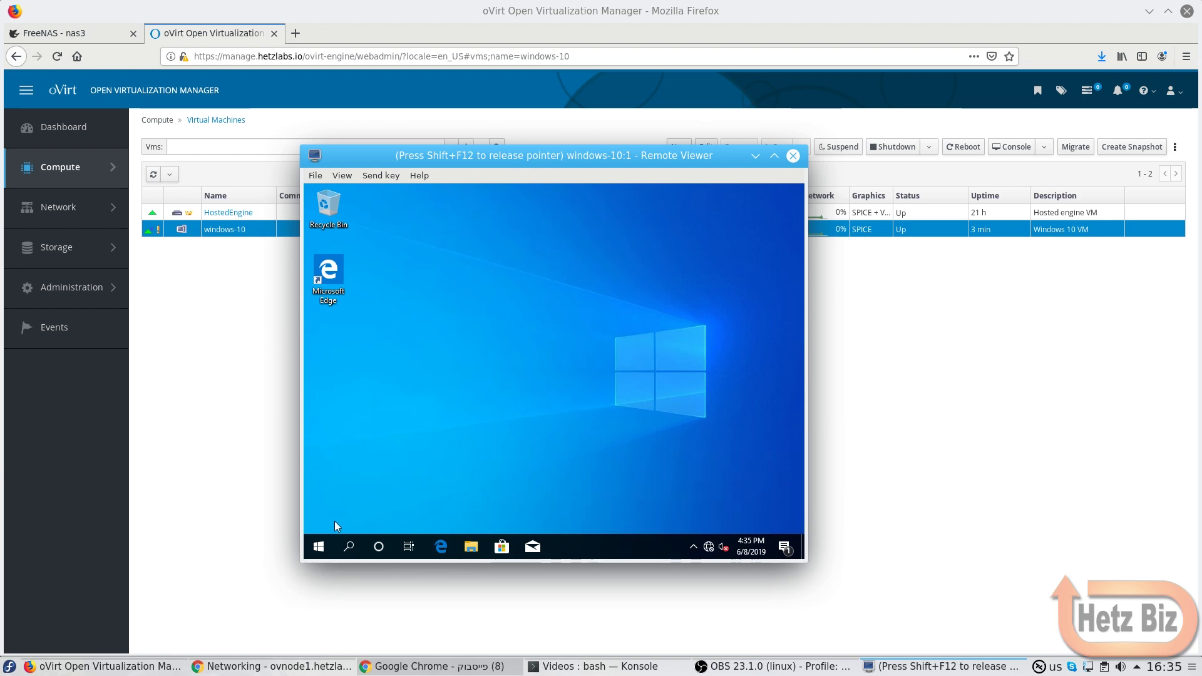
Search for "com" to open This PC and browse the oVirt-WGT-4.3-2 CD drive
{"action": "left_click", "coordinate": [319, 546]}
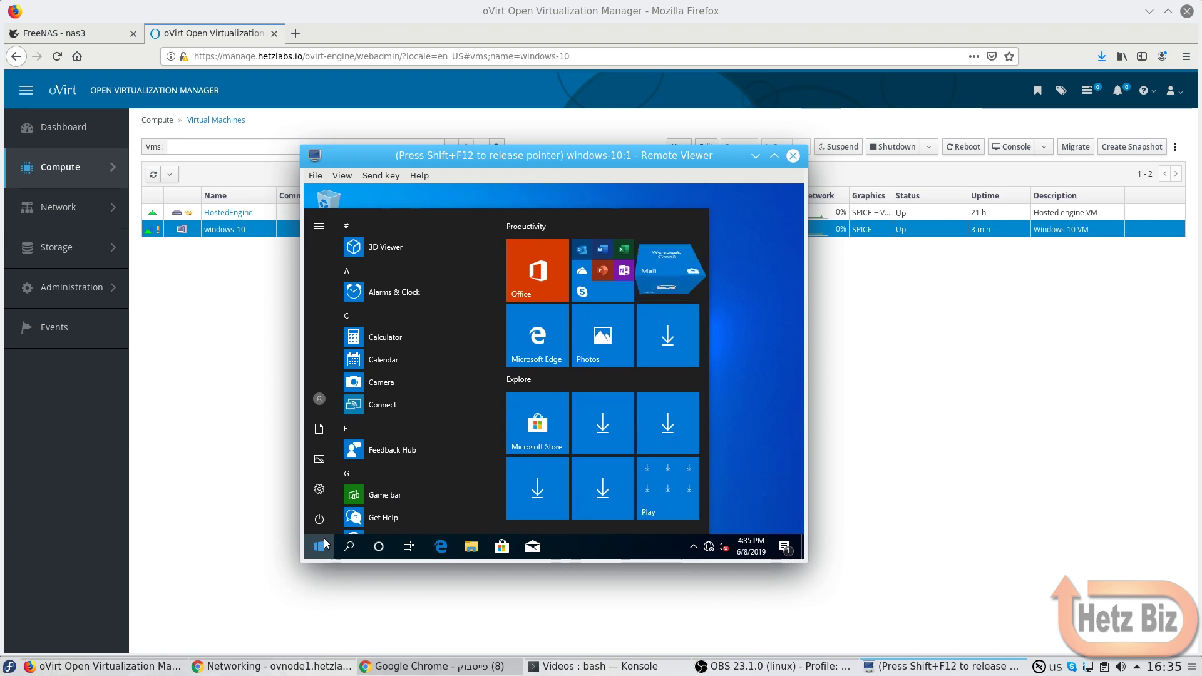
{"action": "type", "text": "com"}
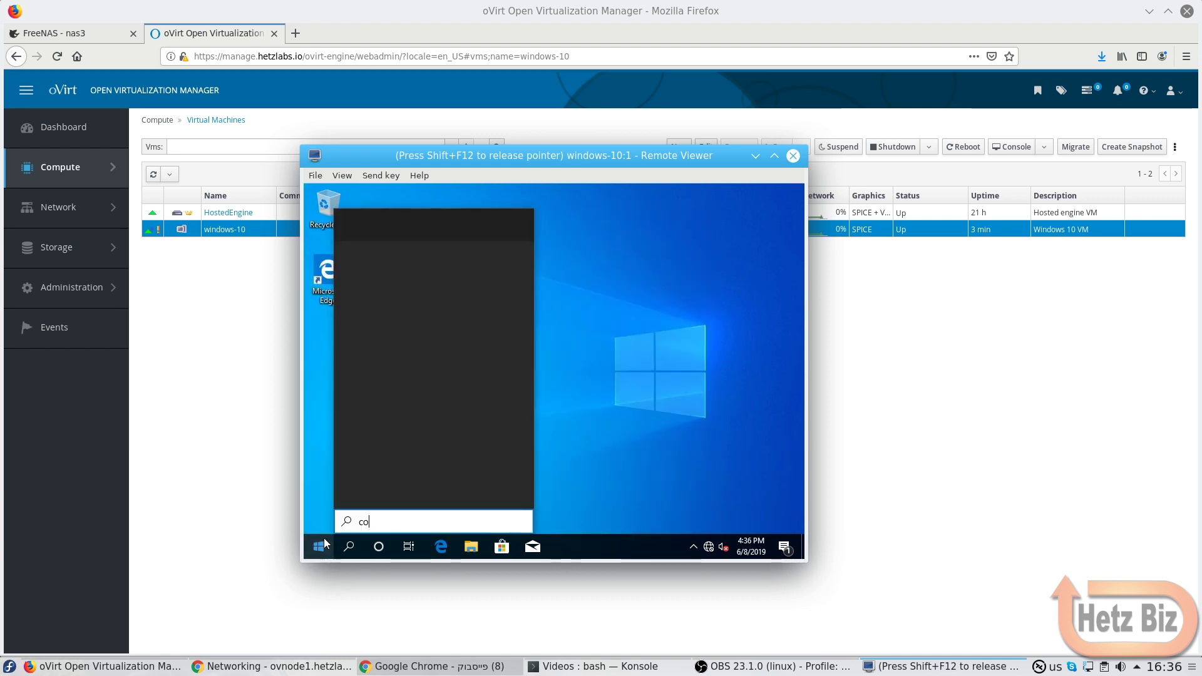
{"action": "key", "text": "Down"}
{"action": "key", "text": "Down"}
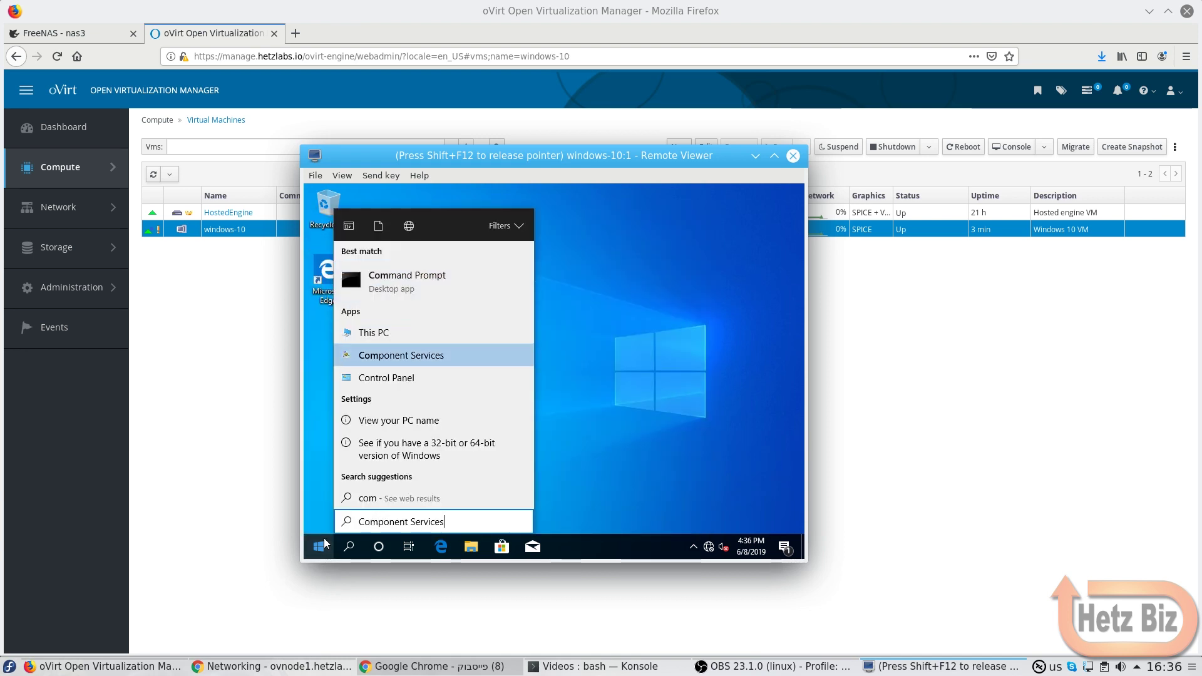
{"action": "key", "text": "Up"}
{"action": "key", "text": "Return"}
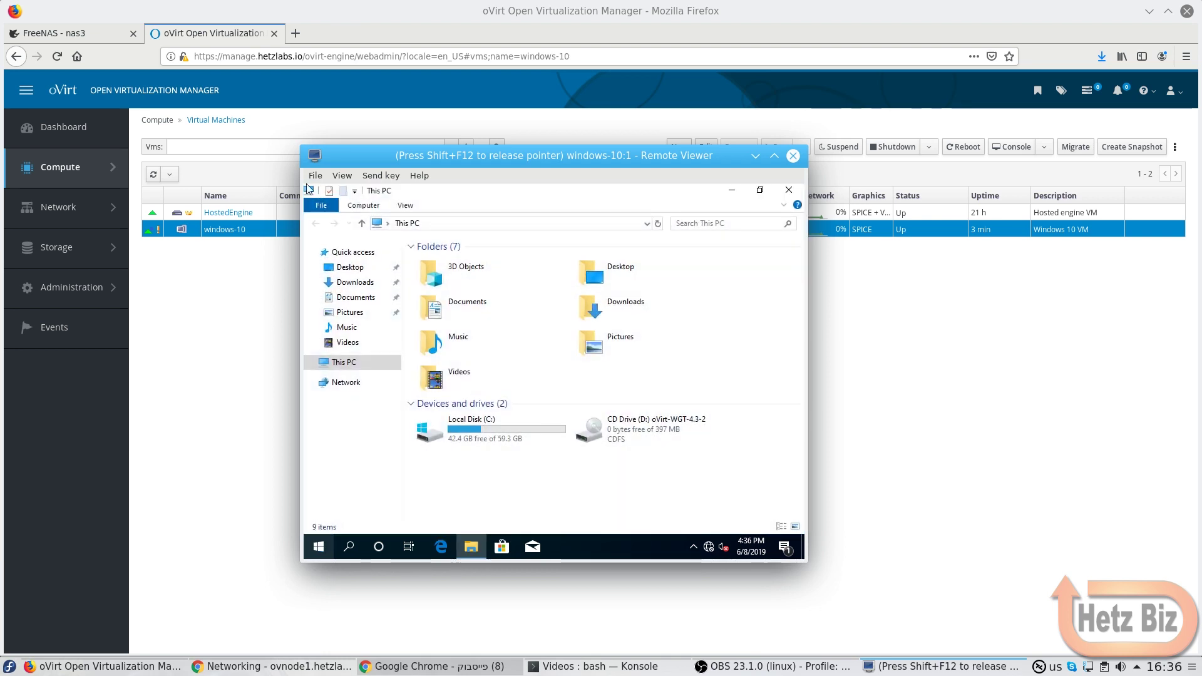
{"action": "double_click", "coordinate": [640, 439]}
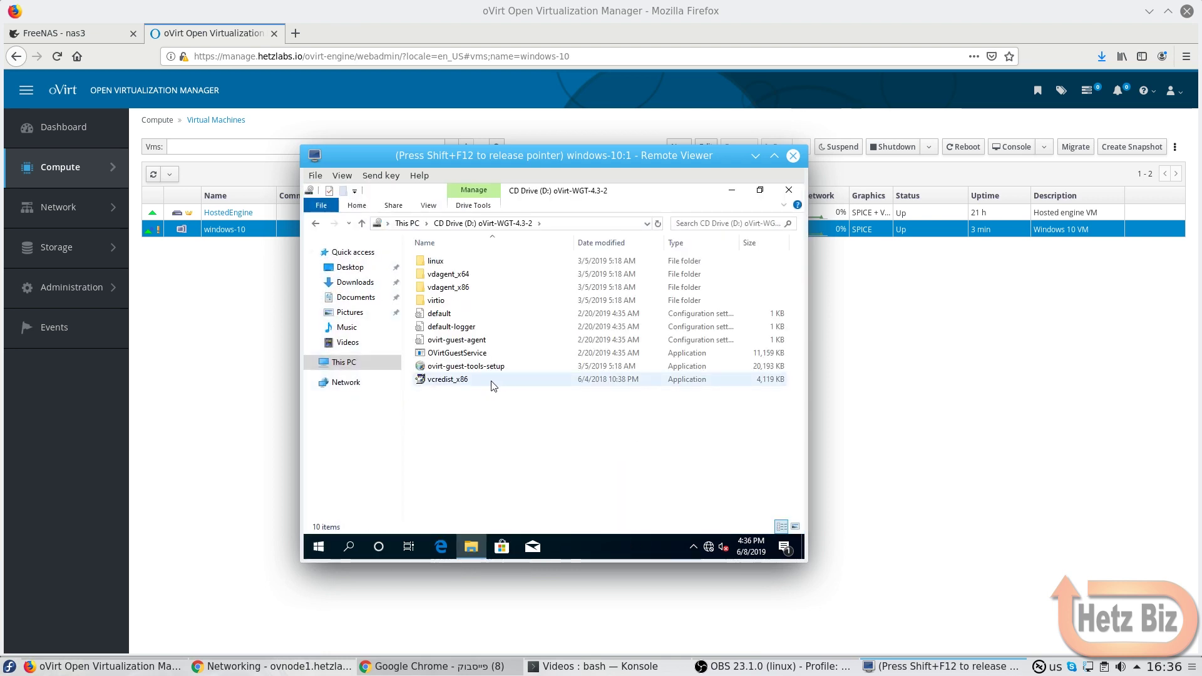
Run ovirt-guest-tools-setup with the Red Hat VirtIO Serial Driver approved, and allow the PC to be discoverable on the network
{"action": "double_click", "coordinate": [484, 369]}
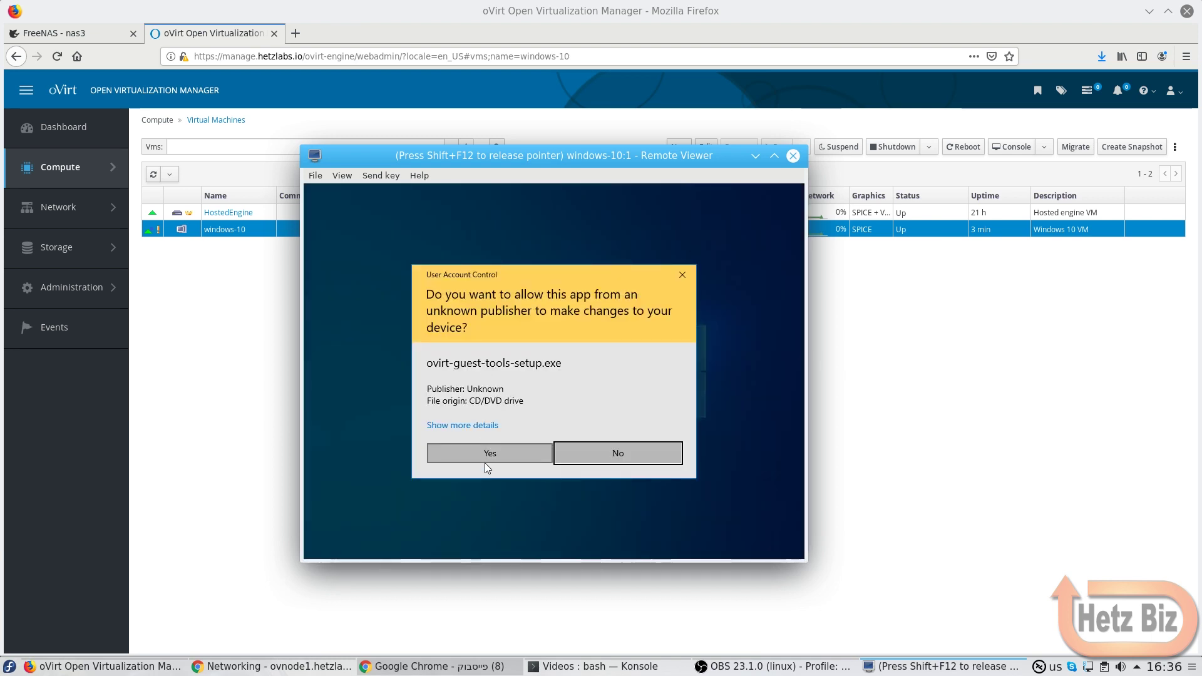
{"action": "left_click", "coordinate": [486, 462]}
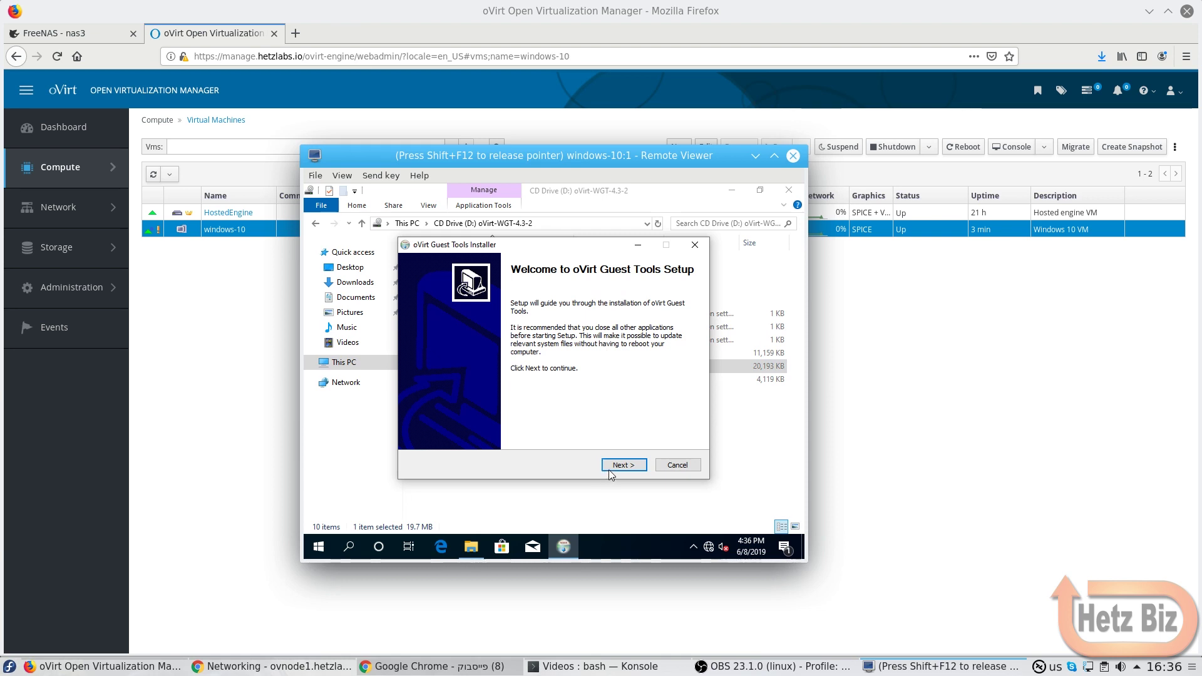
{"action": "left_click", "coordinate": [609, 470]}
{"action": "left_click", "coordinate": [608, 470]}
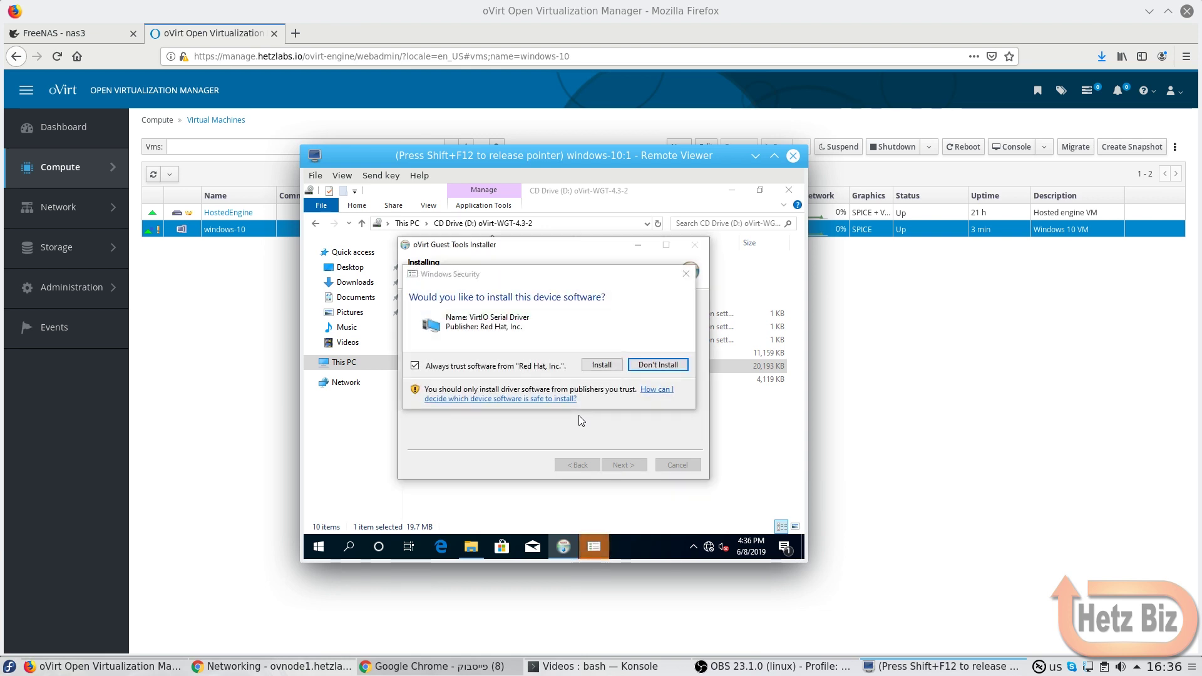
{"action": "left_click", "coordinate": [606, 365]}
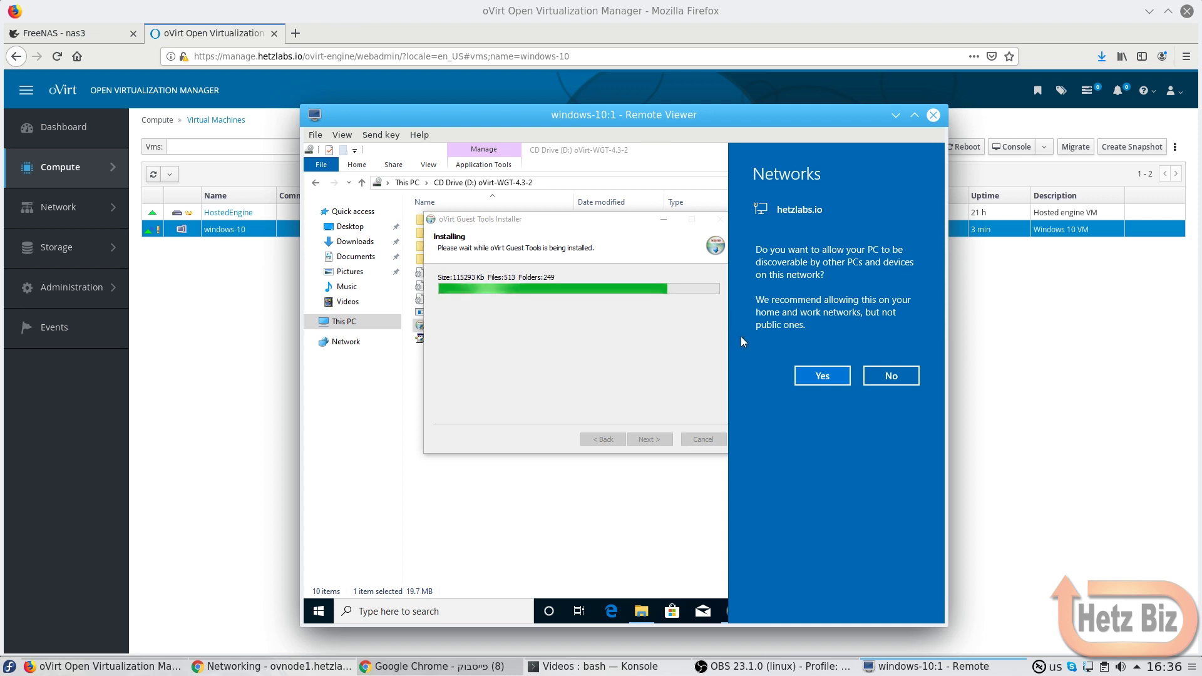
{"action": "left_click", "coordinate": [821, 377]}
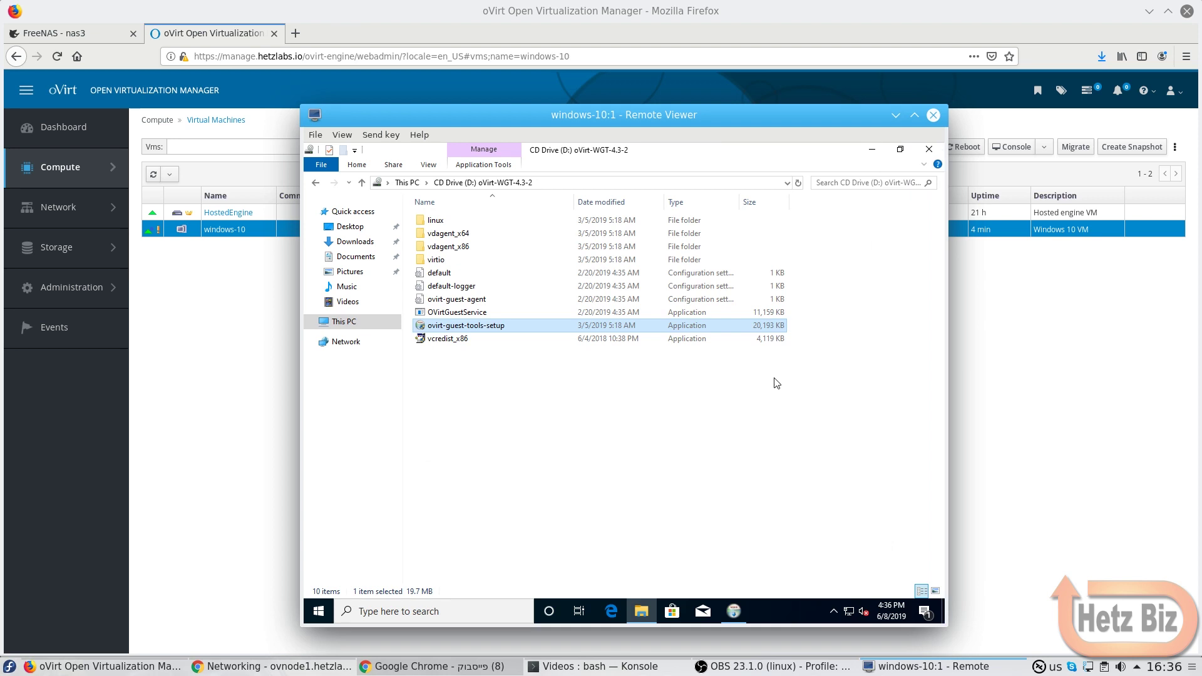
Clear the CD drive's File Explorer window off the desktop and finish the oVirt Guest Tools installer
{"action": "left_click", "coordinate": [778, 383]}
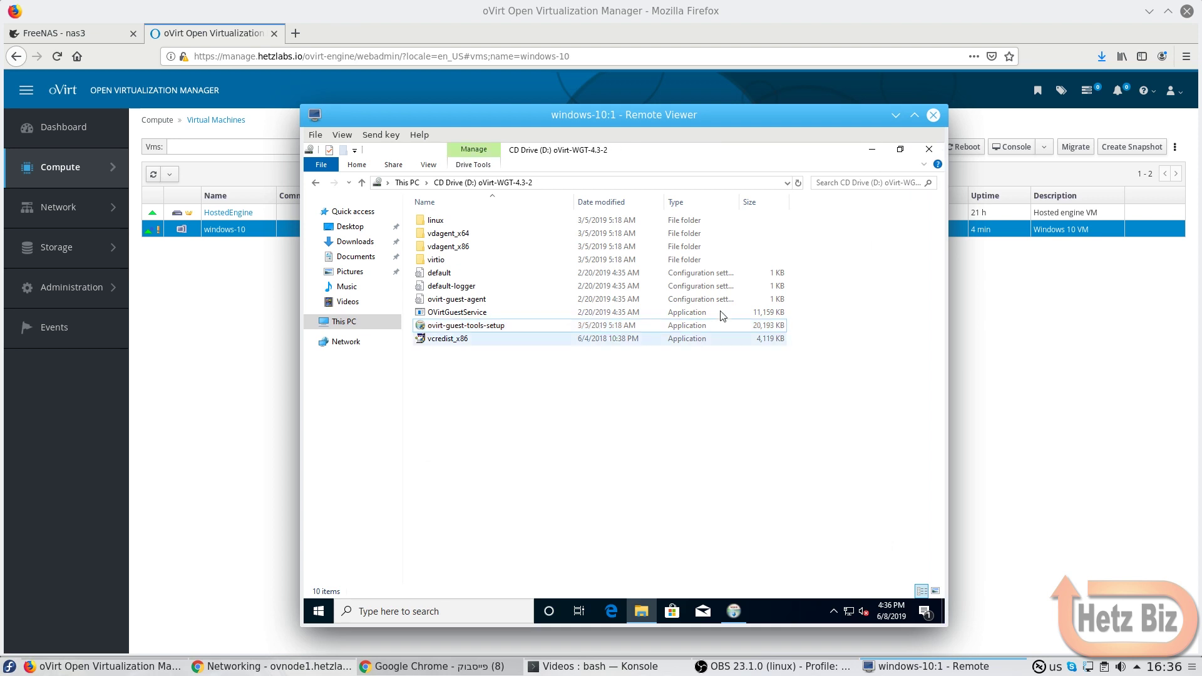
{"action": "left_click", "coordinate": [901, 150]}
{"action": "left_click", "coordinate": [793, 156]}
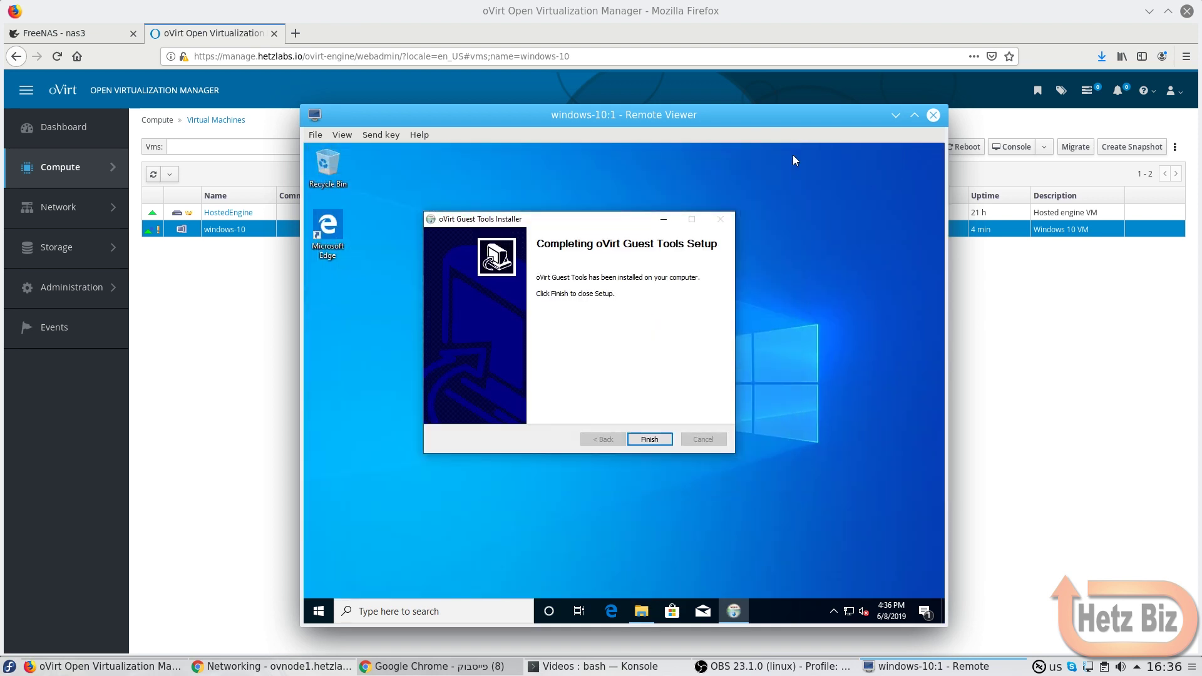
{"action": "left_click", "coordinate": [654, 440]}
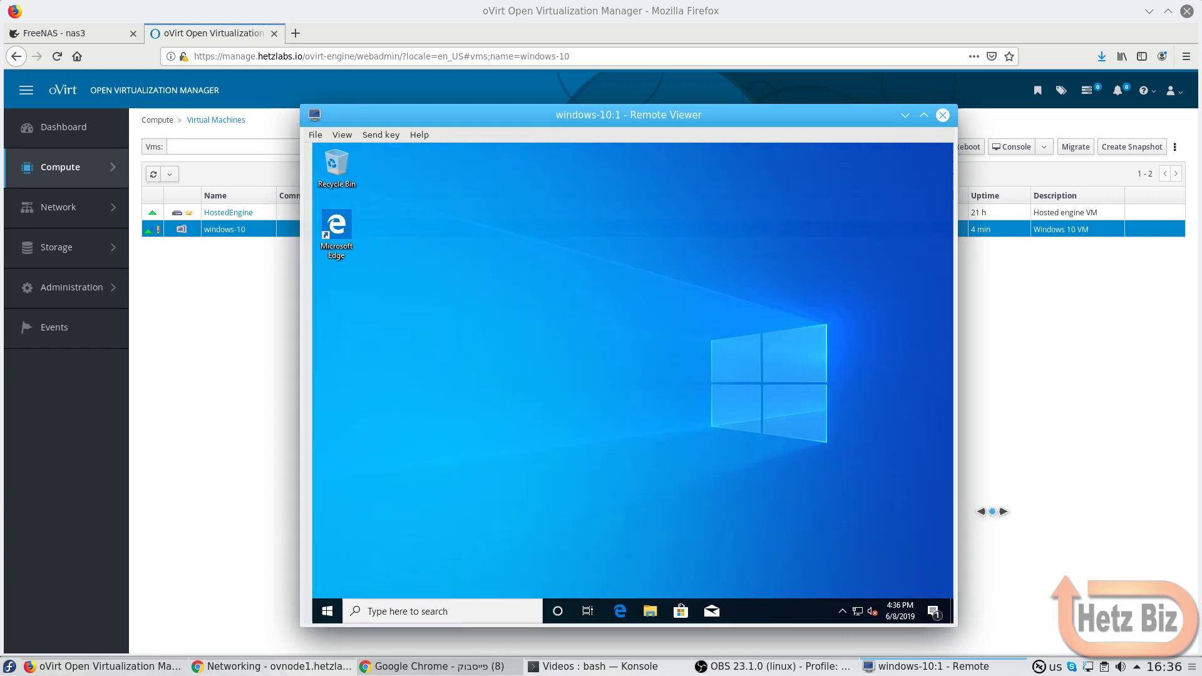
Widen the Remote Viewer window and start a clock synchronization in the Windows Date & time settings
{"action": "left_click_drag", "start_coordinate": [947, 511], "coordinate": [1139, 525]}
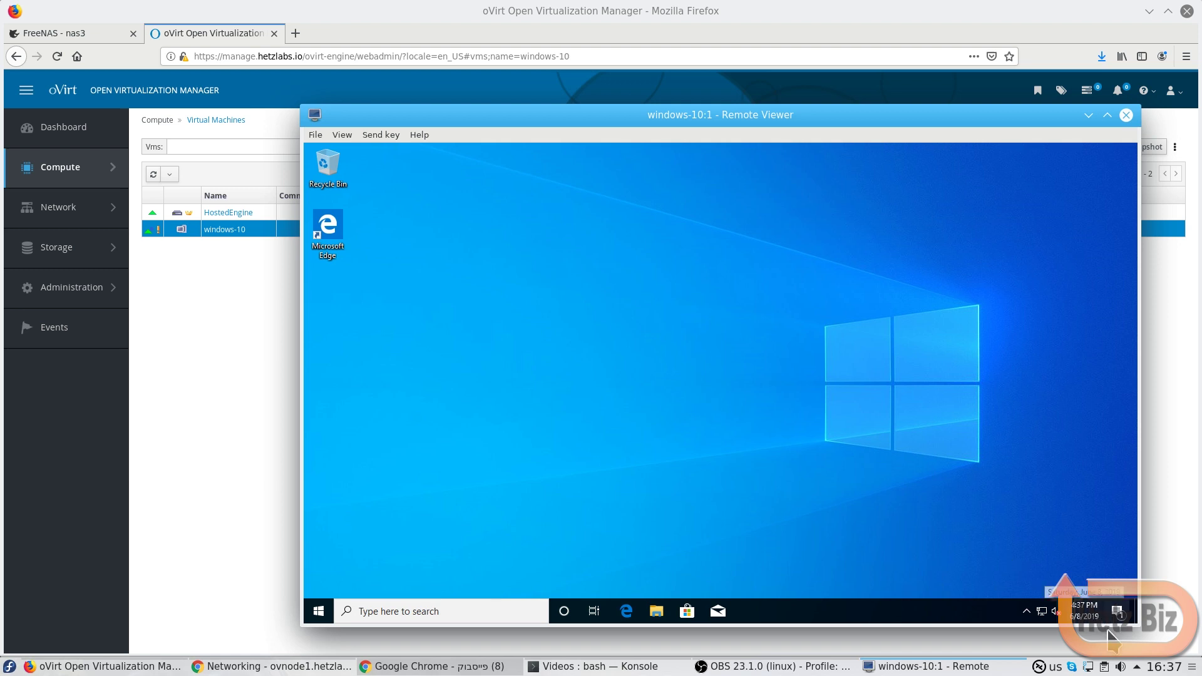
{"action": "right_click", "coordinate": [1081, 610]}
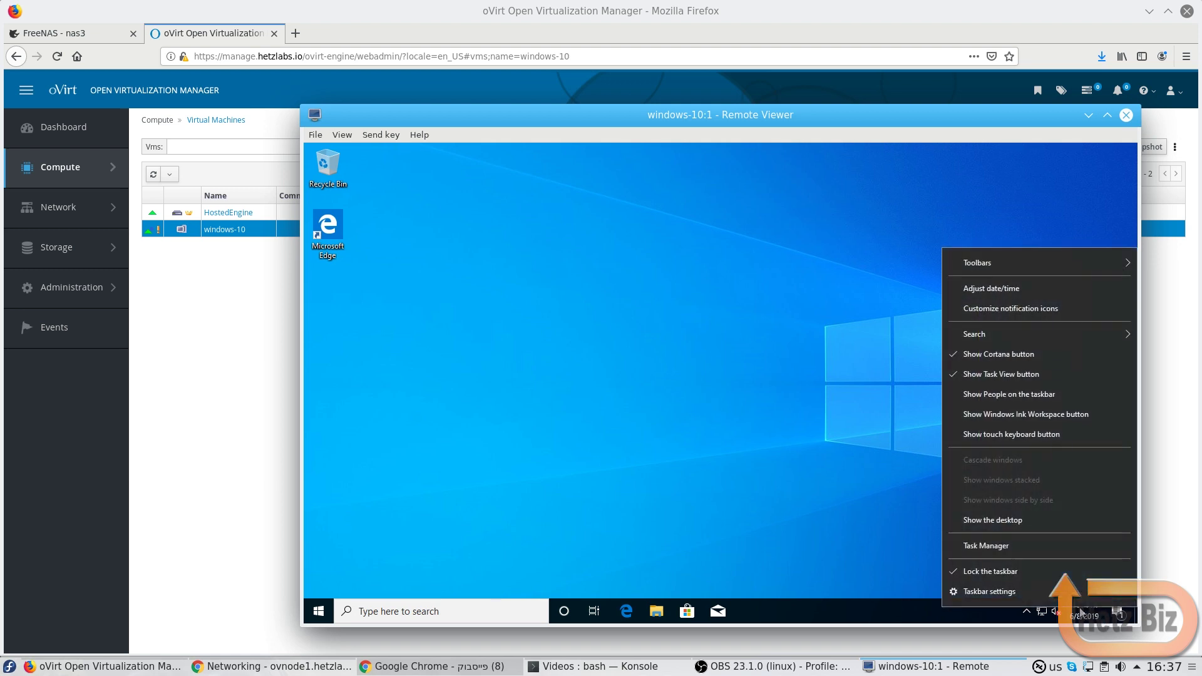
{"action": "left_click", "coordinate": [1005, 289]}
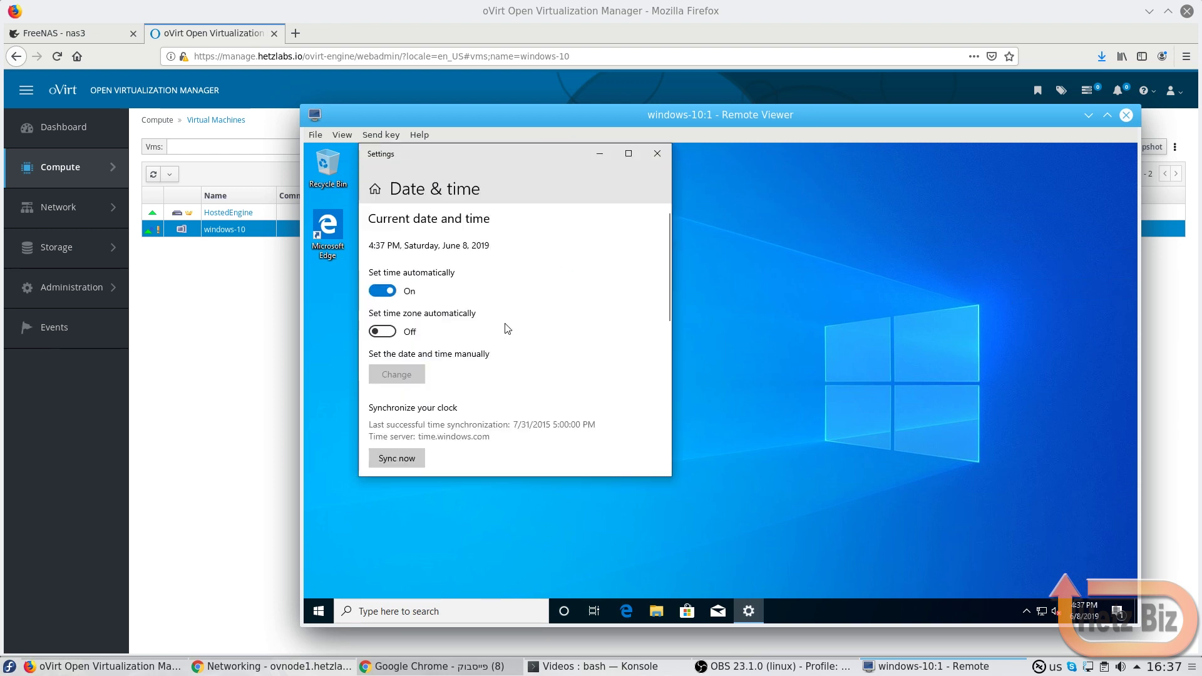
{"action": "scroll", "coordinate": [507, 329], "scroll_direction": "down", "scroll_amount": 3}
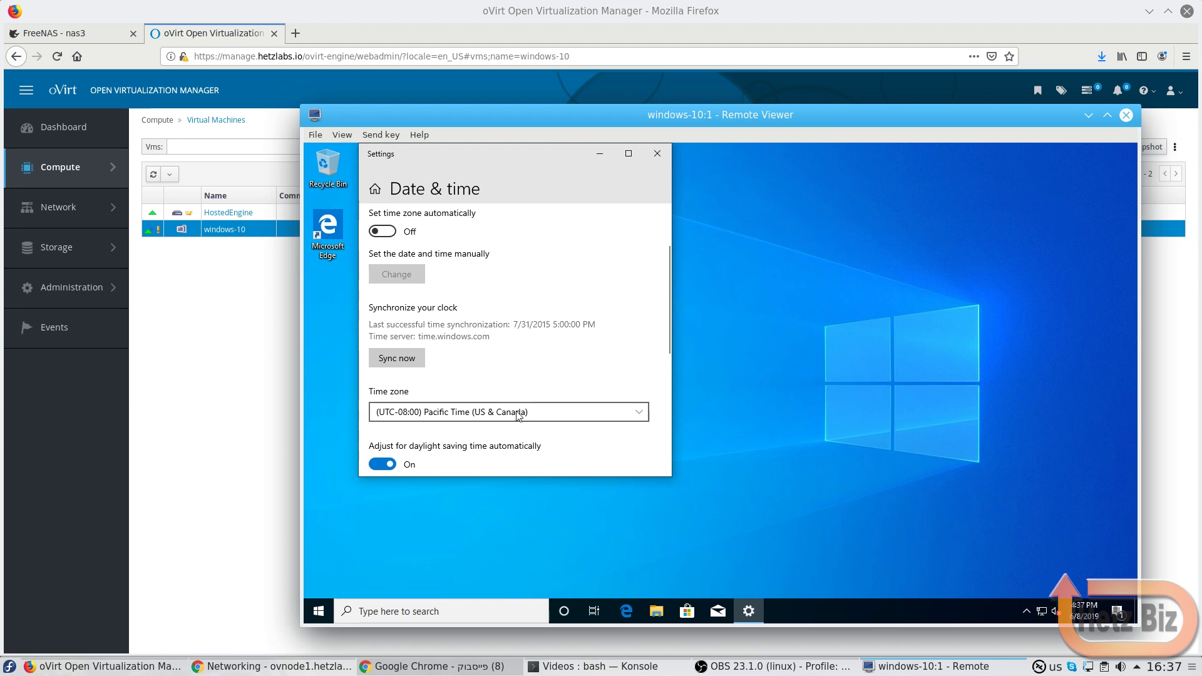
{"action": "left_click", "coordinate": [416, 362]}
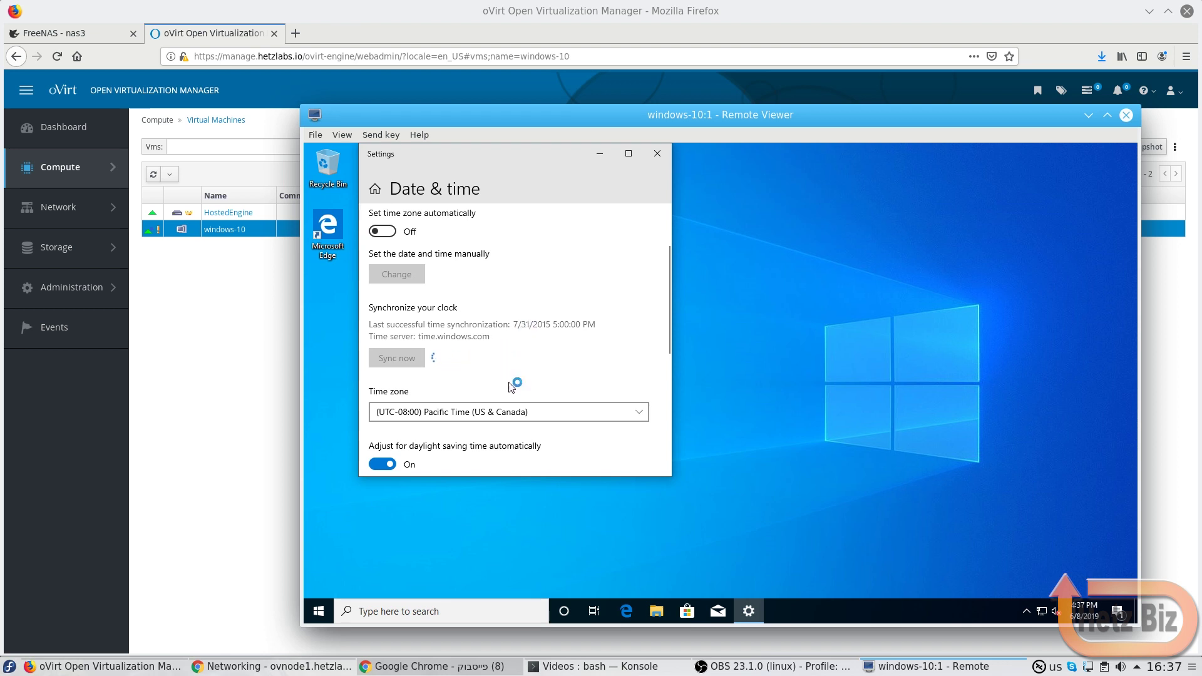
{"action": "left_click_drag", "start_coordinate": [490, 152], "coordinate": [552, 201]}
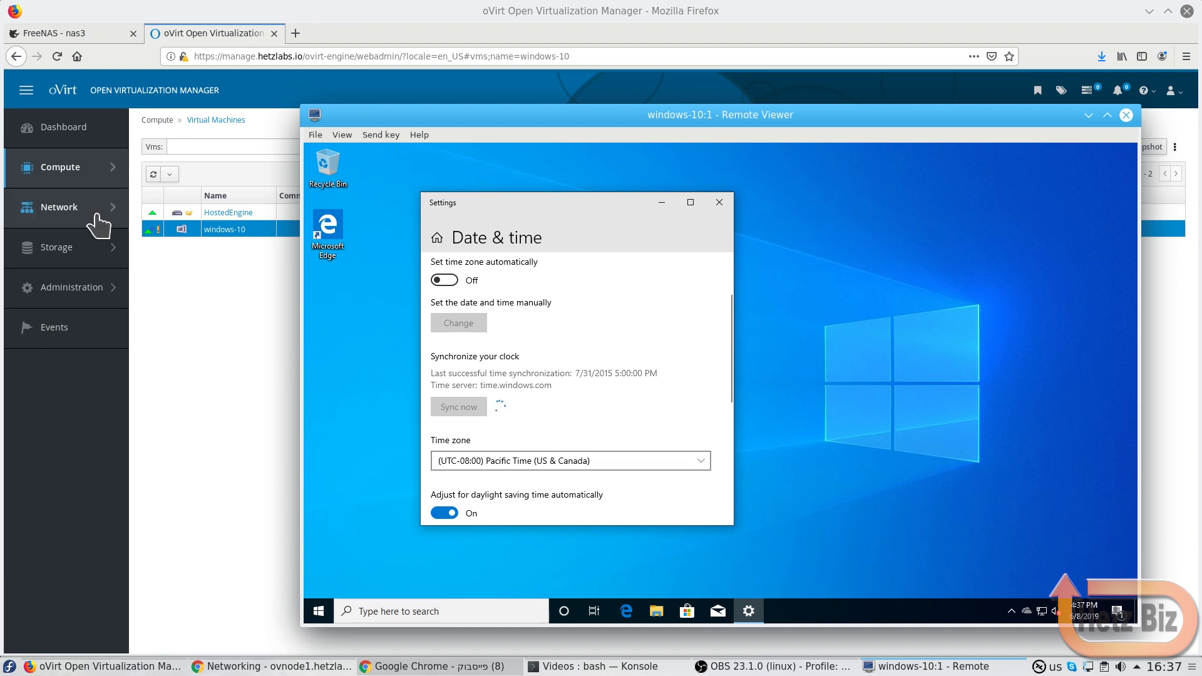
Check the status warning of the windows-10 VM in oVirt, and close the Date & time settings in Remote Viewer
{"action": "mouse_move", "coordinate": [153, 238]}
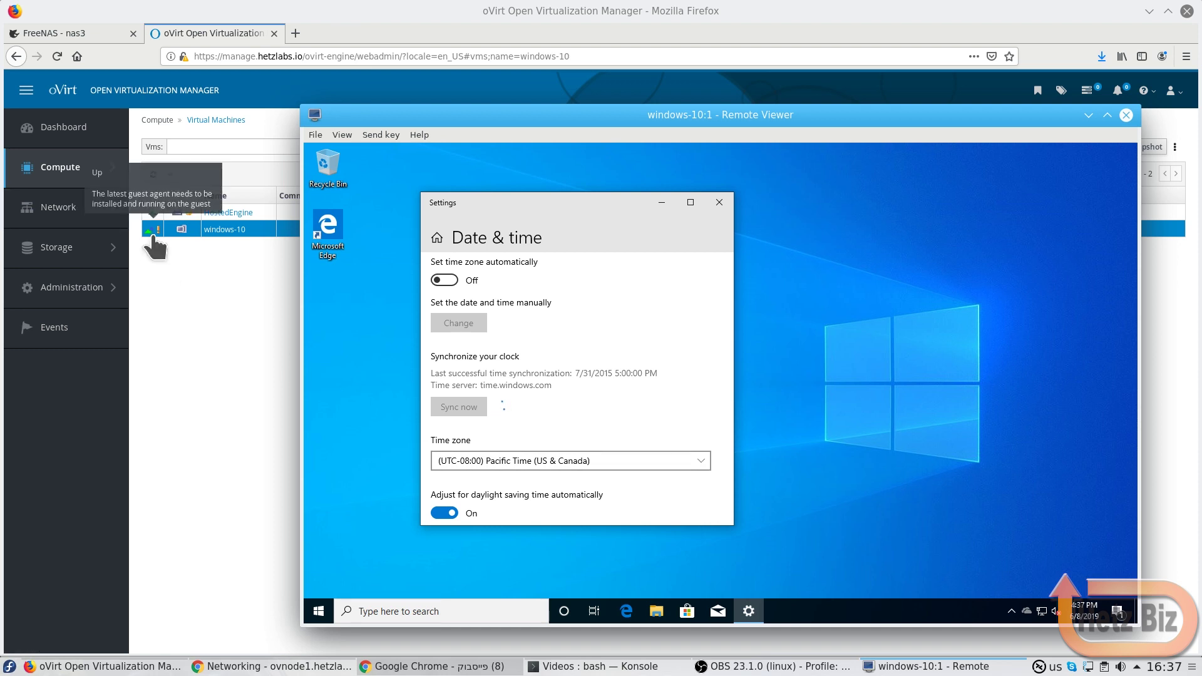
{"action": "left_click", "coordinate": [153, 230]}
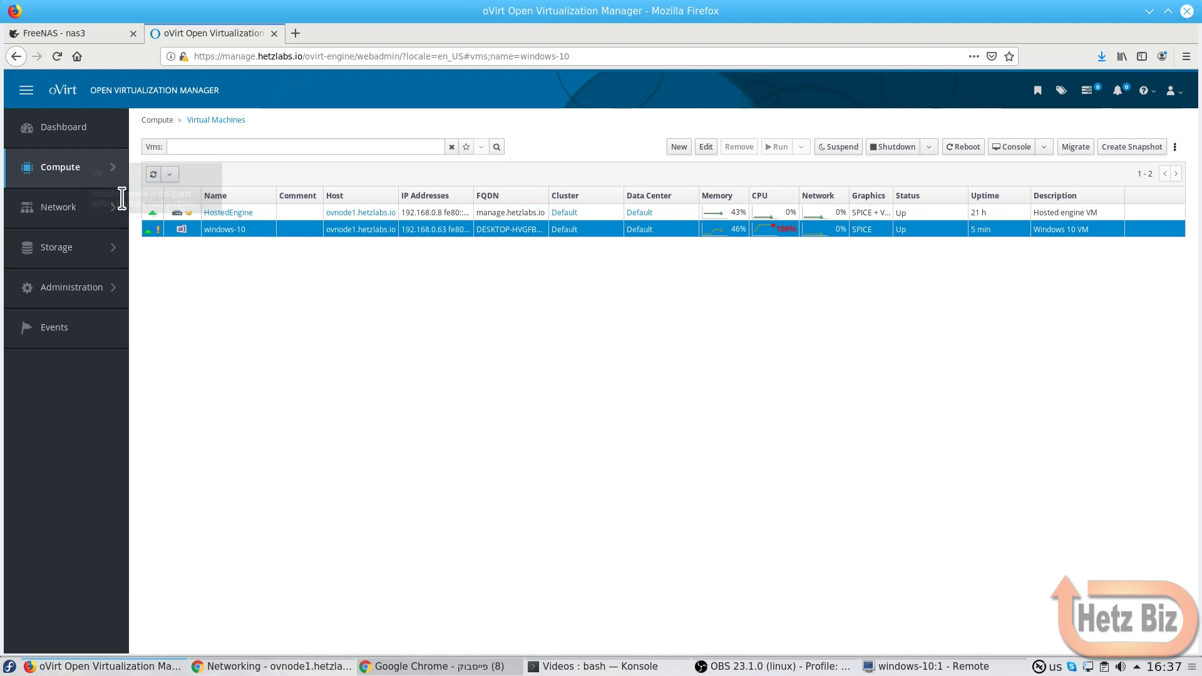
{"action": "mouse_move", "coordinate": [155, 233]}
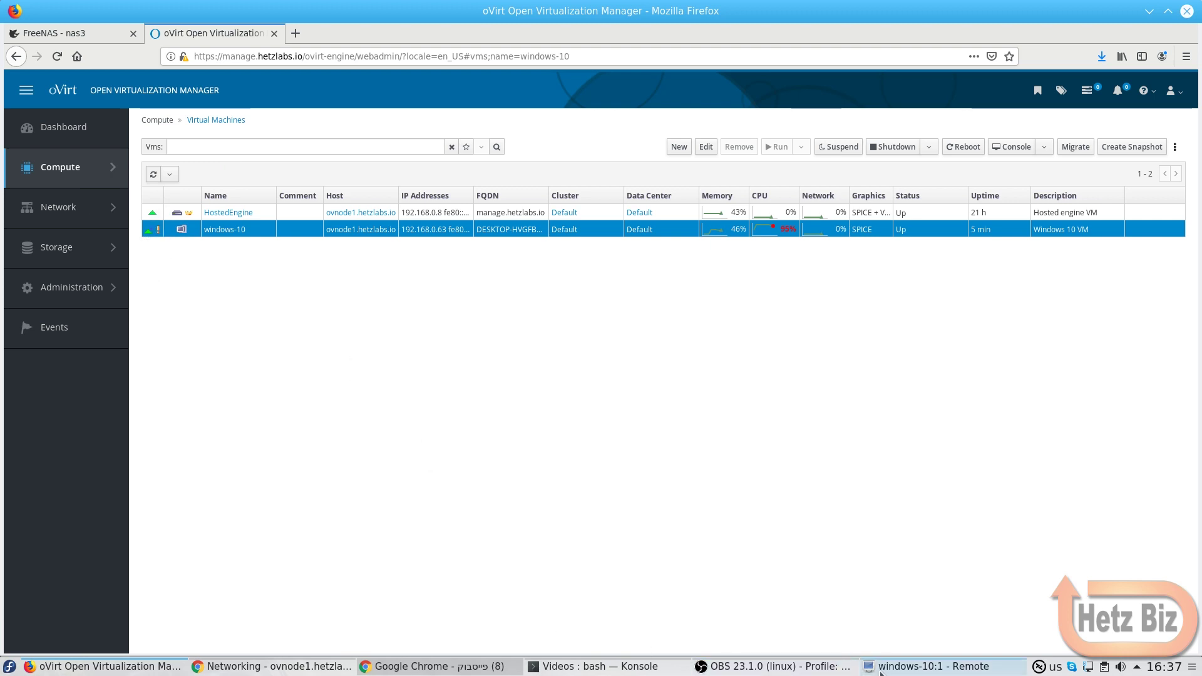
{"action": "left_click", "coordinate": [926, 667]}
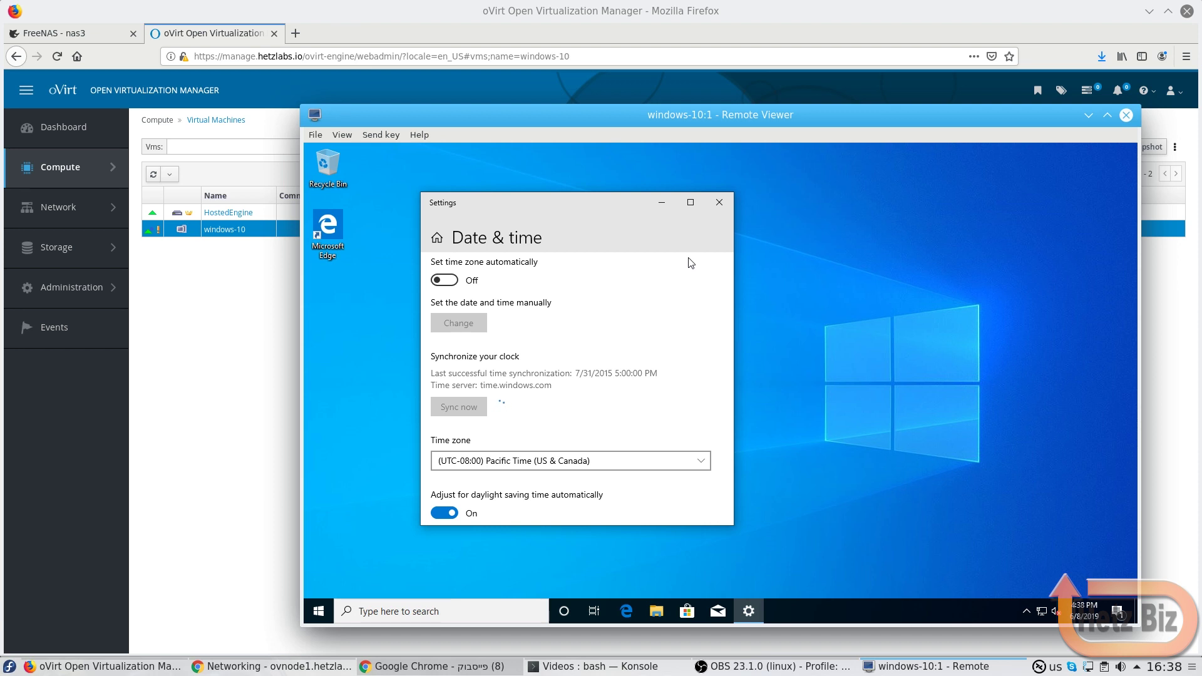
{"action": "left_click", "coordinate": [720, 203]}
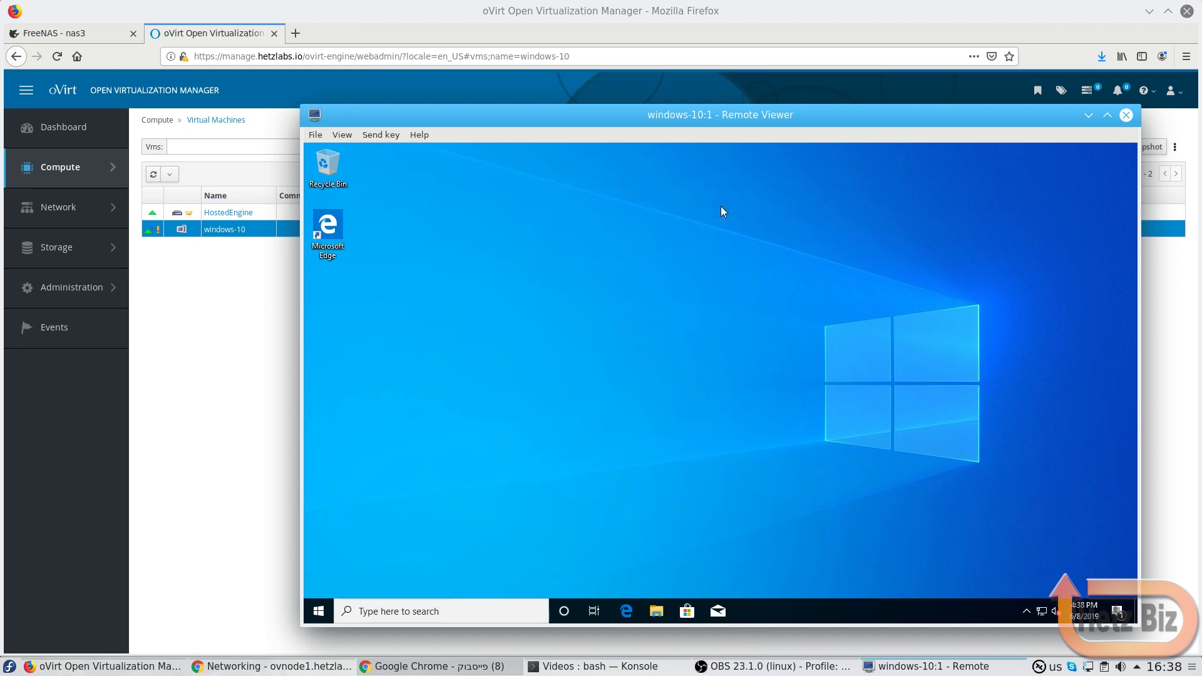
{"action": "left_click", "coordinate": [330, 613]}
{"action": "type", "text": "remo"}
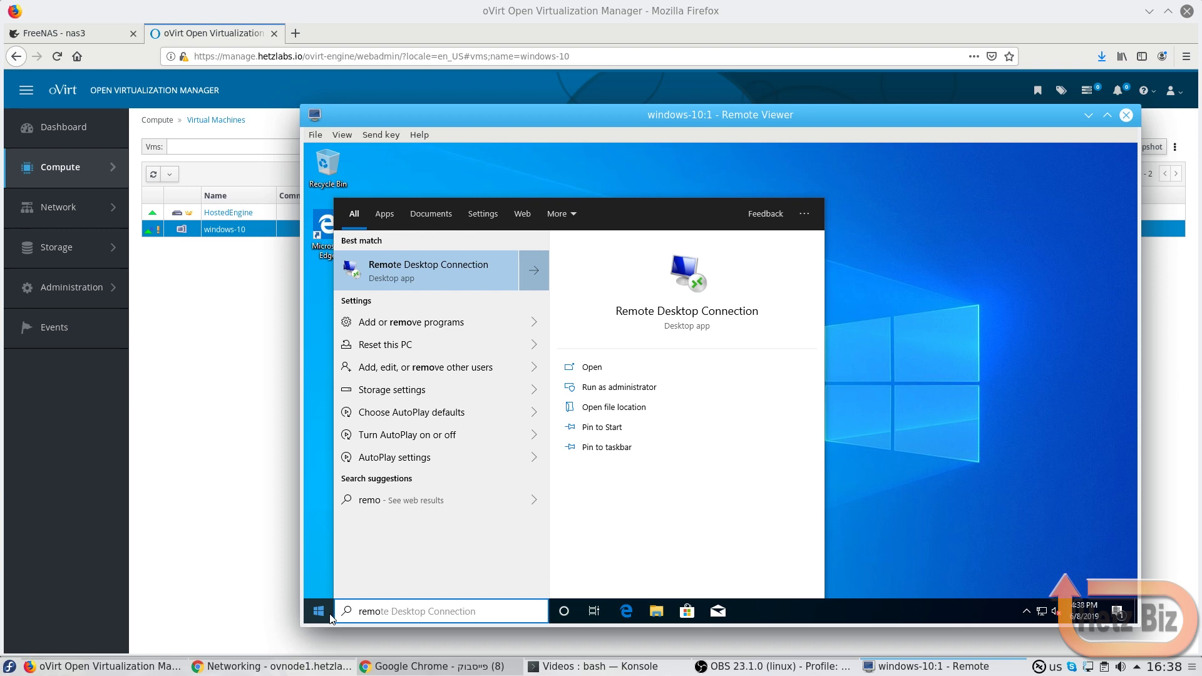
{"action": "key", "text": "Return"}
{"action": "key", "text": "Escape"}
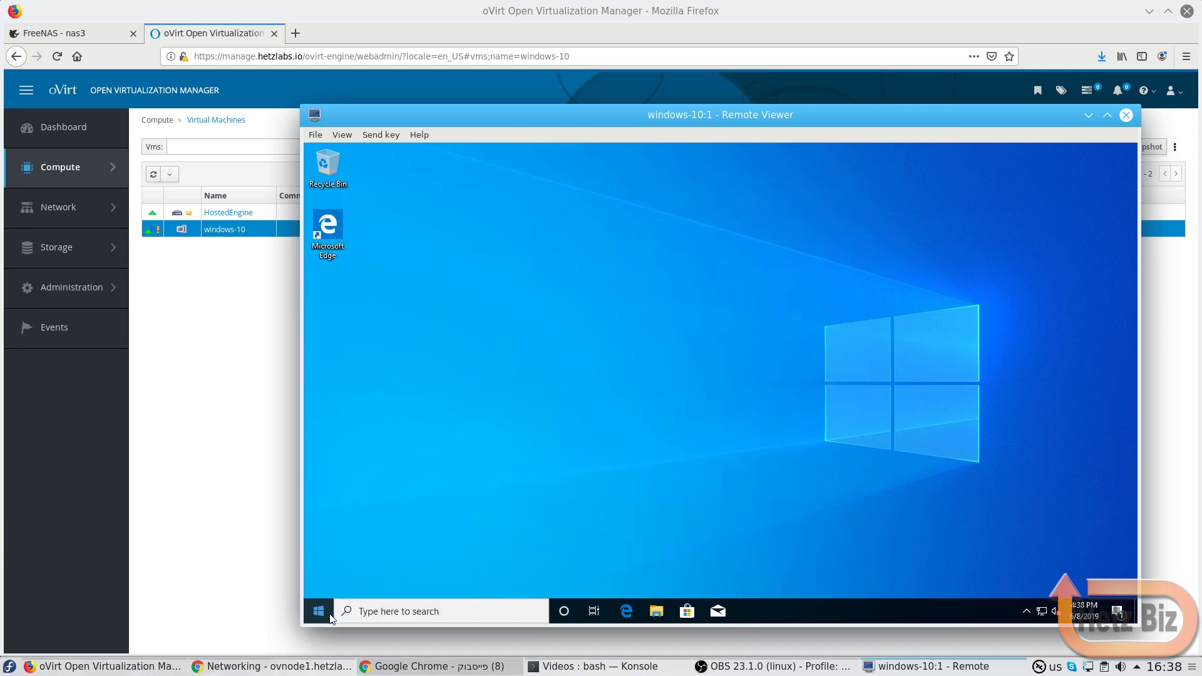
Search Windows for "remot", open Remote Desktop settings, and enable Remote Desktop, reviewing its connection options
{"action": "left_click", "coordinate": [330, 616]}
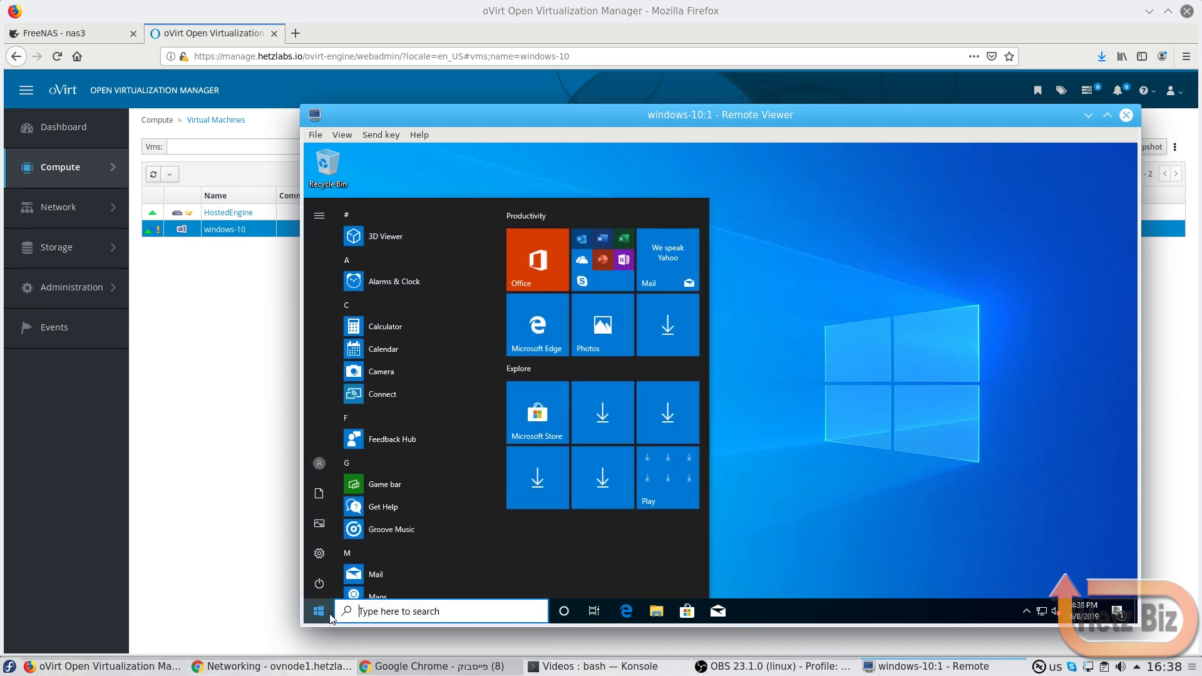
{"action": "type", "text": "remot"}
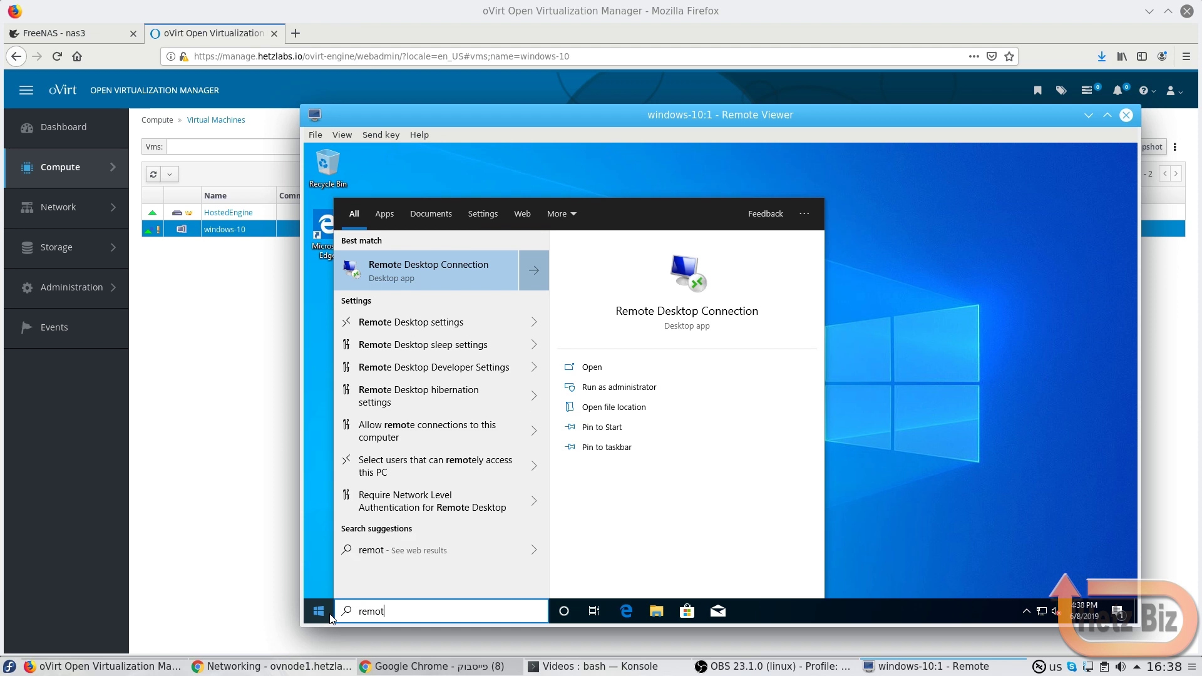
{"action": "left_click", "coordinate": [424, 324]}
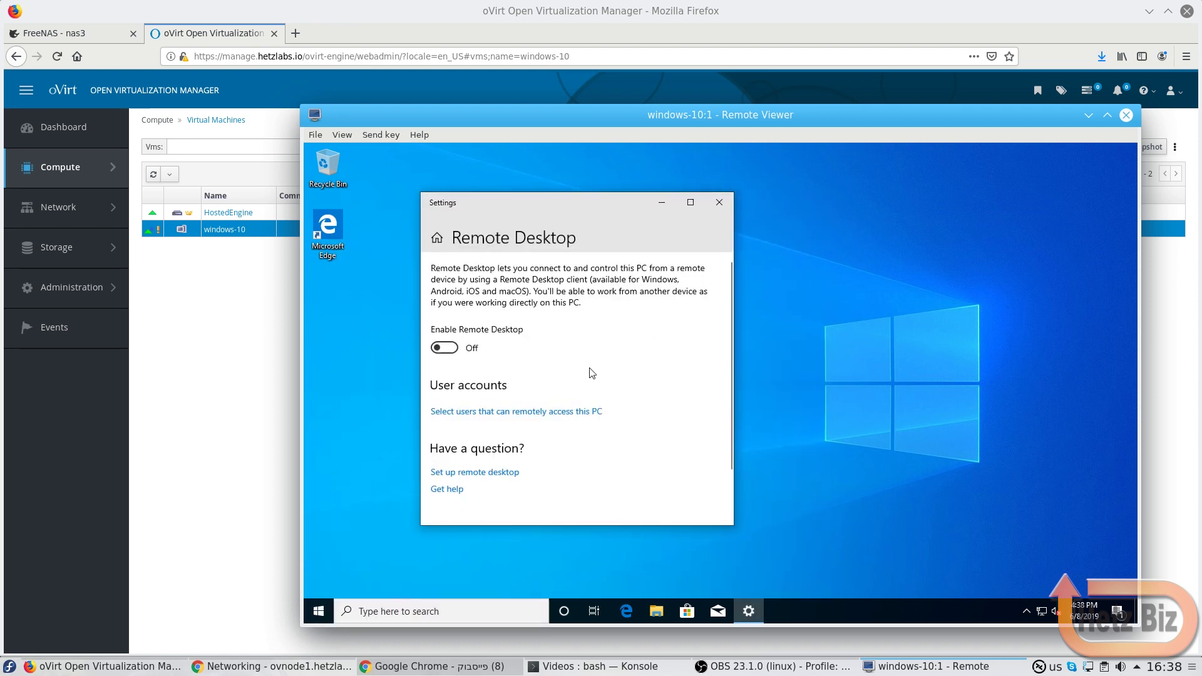
{"action": "left_click", "coordinate": [454, 351]}
{"action": "left_click", "coordinate": [676, 388]}
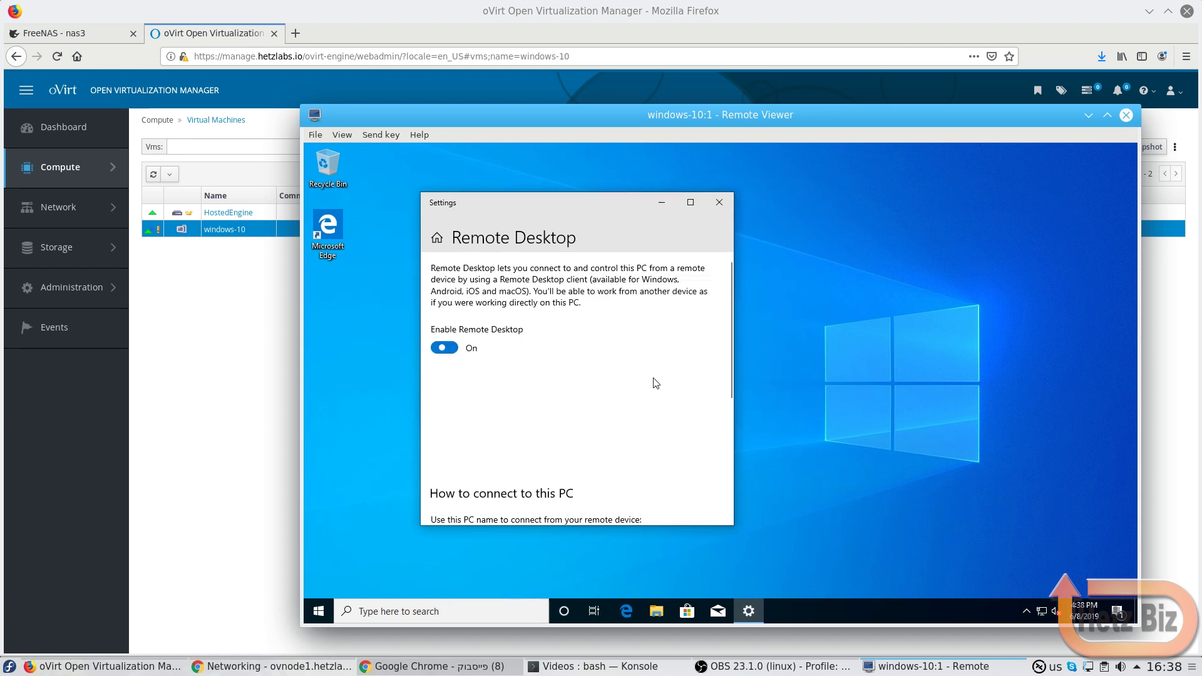
{"action": "scroll", "coordinate": [653, 383], "scroll_direction": "down", "scroll_amount": 5}
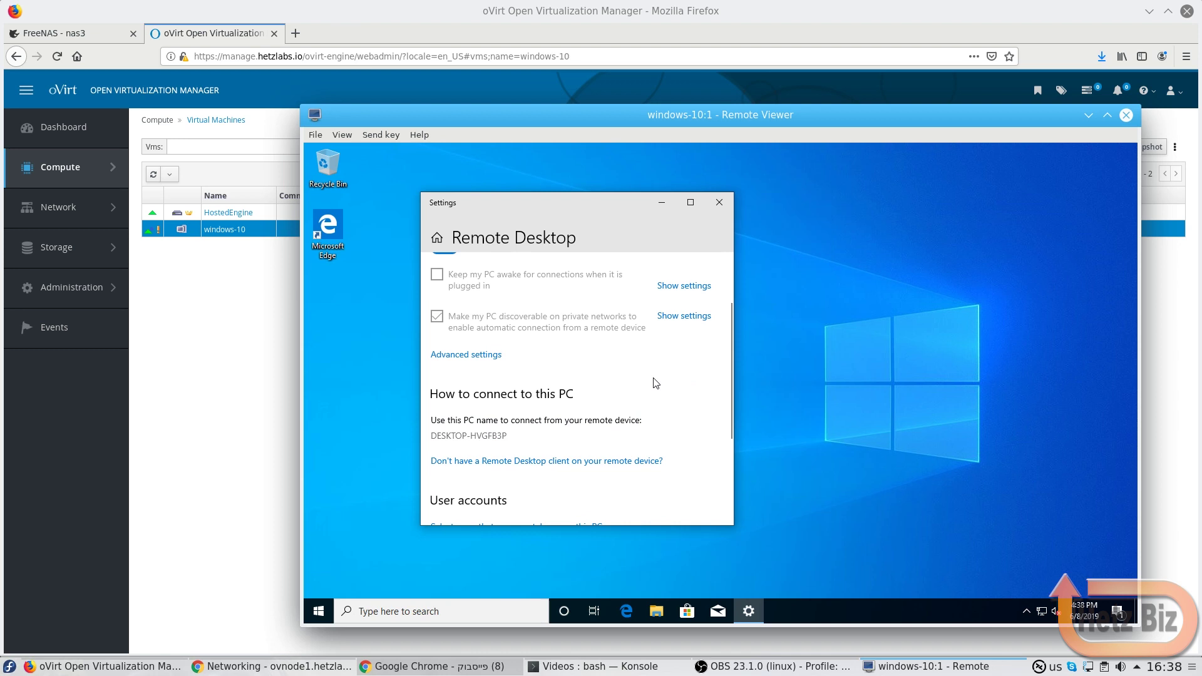
{"action": "scroll", "coordinate": [656, 383], "scroll_direction": "down", "scroll_amount": 3}
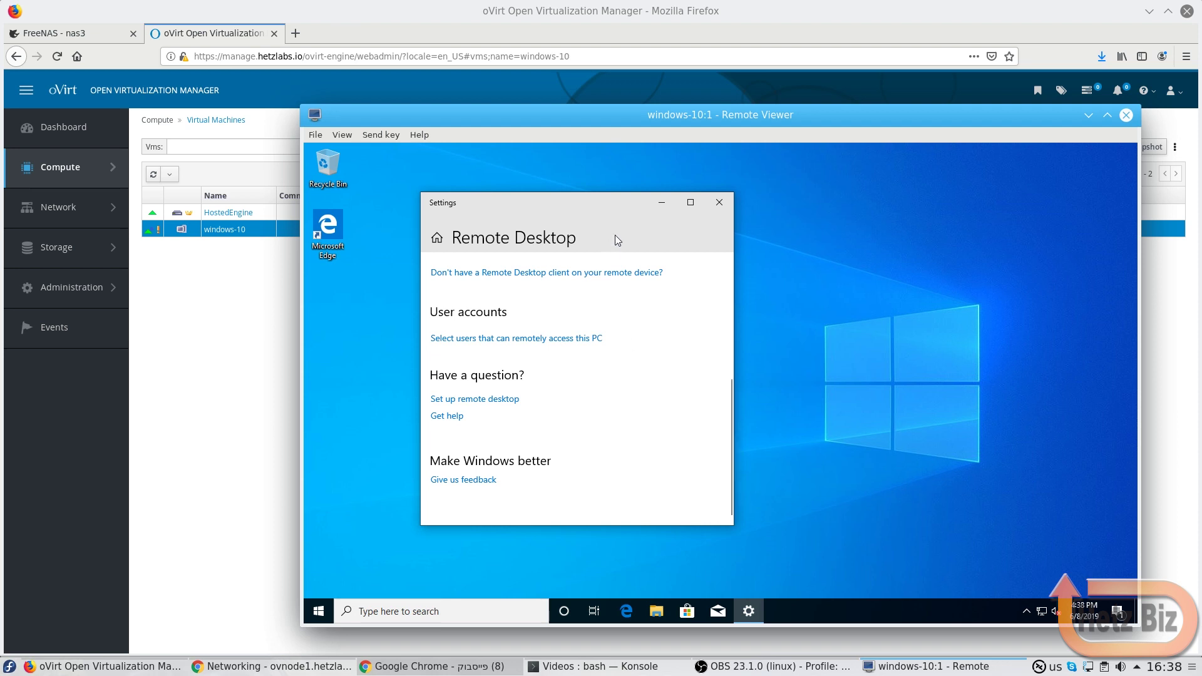
Switch to the oVirt virtual machines list and widen its FQDN column
{"action": "left_click", "coordinate": [227, 302]}
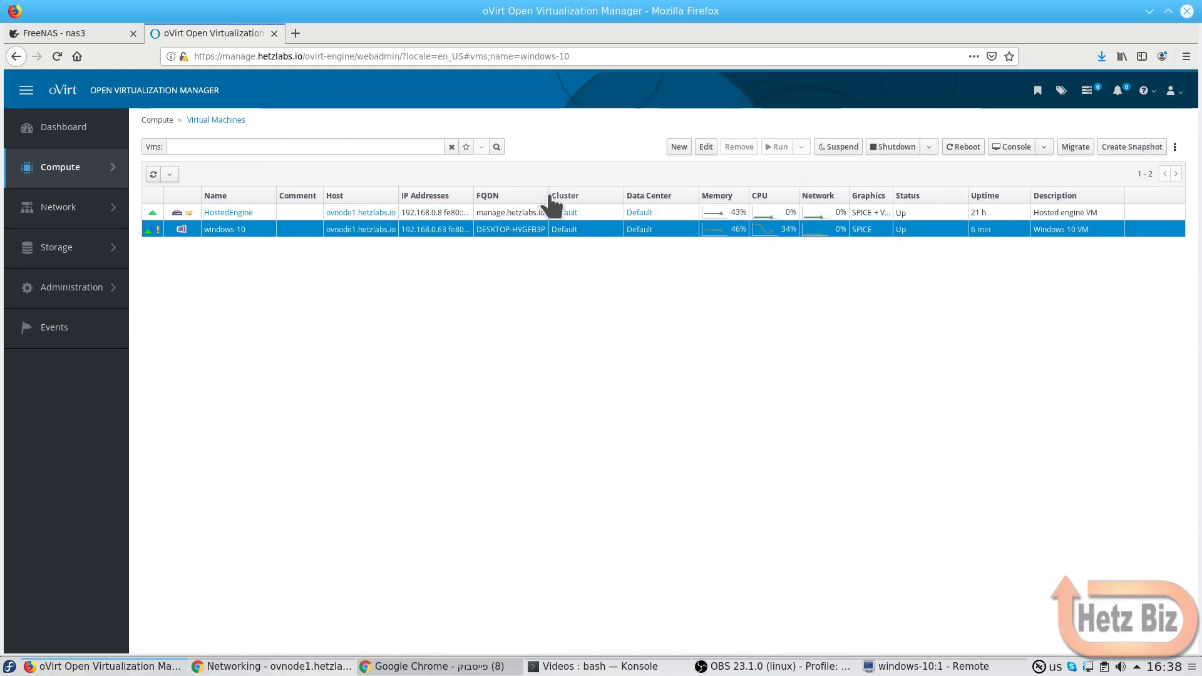
{"action": "left_click_drag", "start_coordinate": [549, 194], "coordinate": [647, 215]}
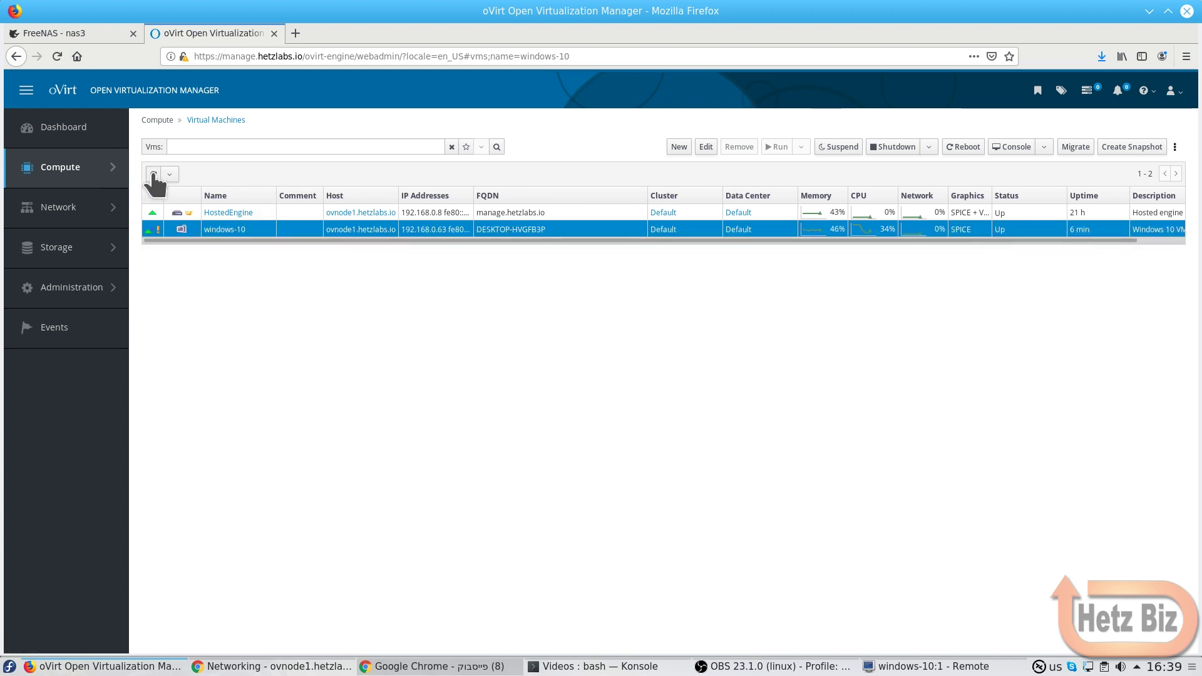
{"action": "right_click", "coordinate": [438, 231]}
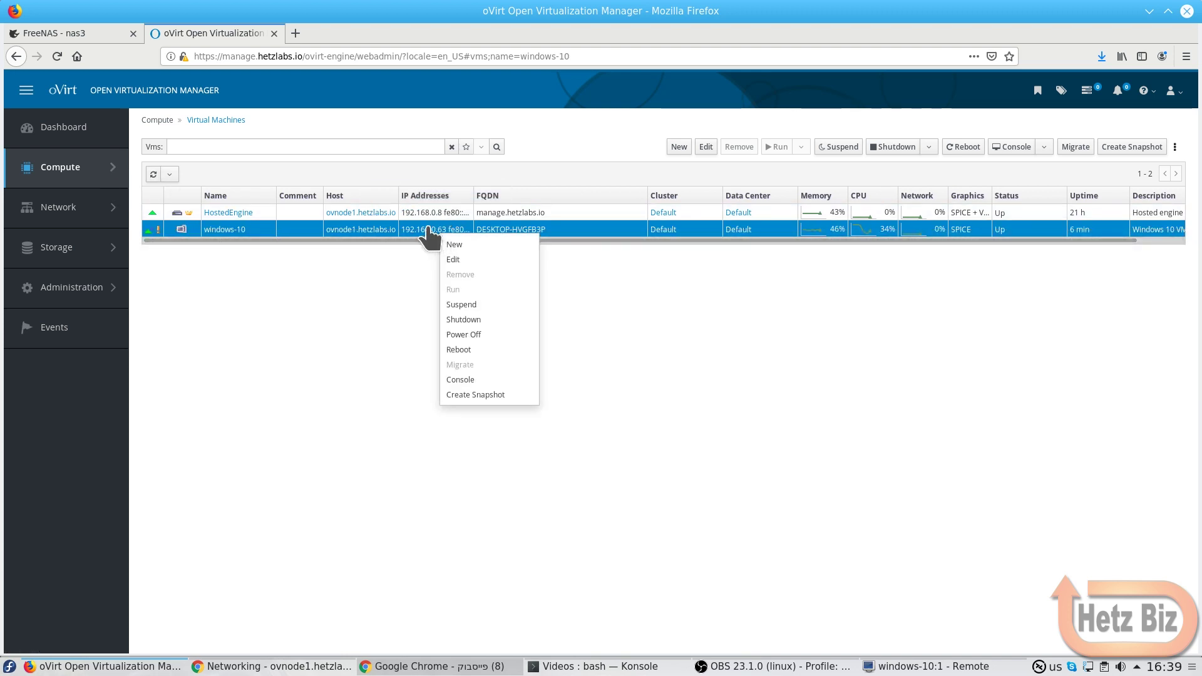
{"action": "left_click", "coordinate": [429, 232]}
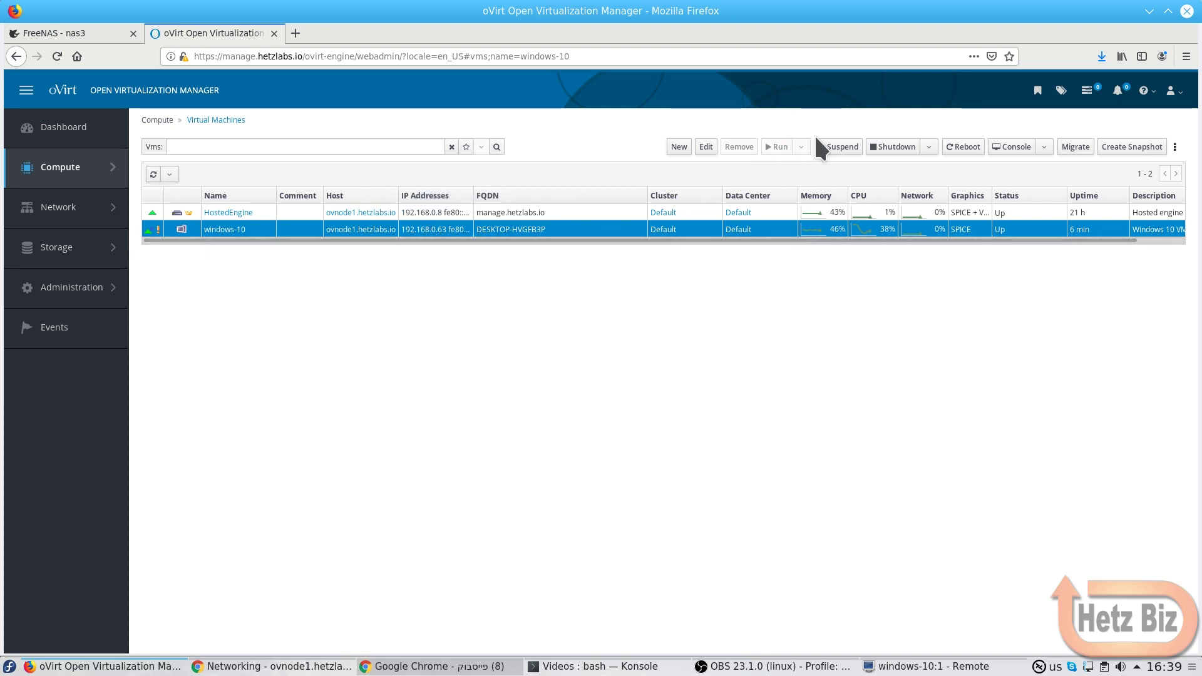
Set the windows-10 VM's console options to Remote Desktop with Native client invocation
{"action": "left_click", "coordinate": [1043, 148]}
{"action": "left_click", "coordinate": [1031, 166]}
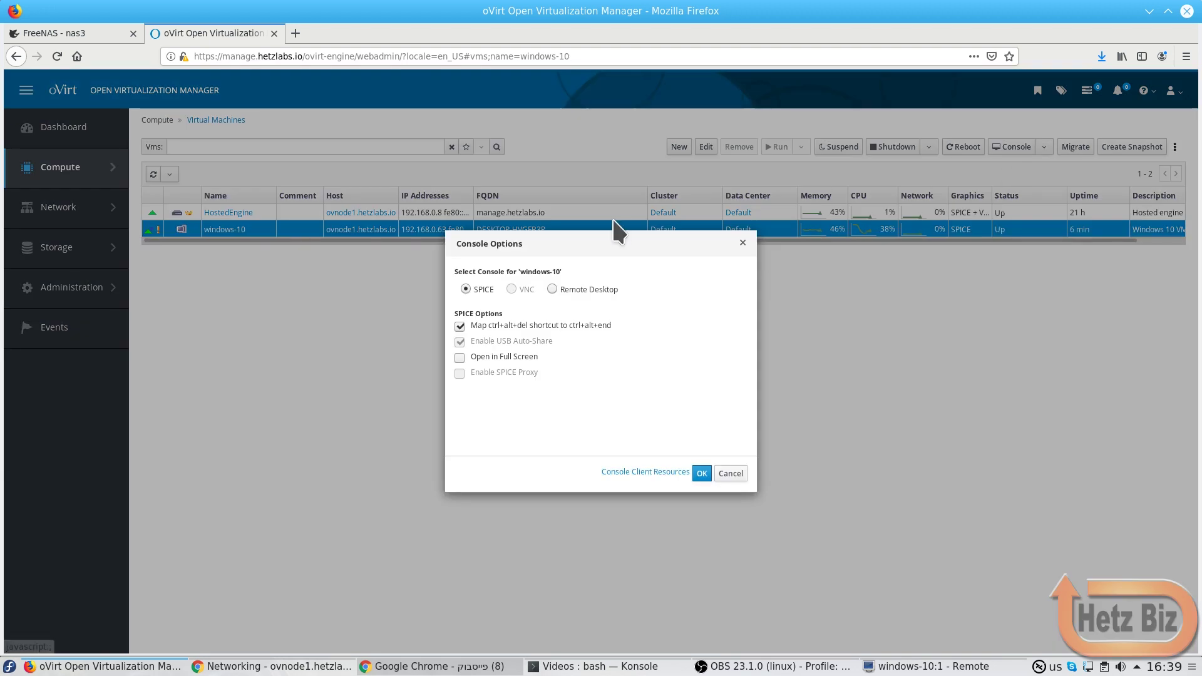
{"action": "left_click", "coordinate": [551, 289]}
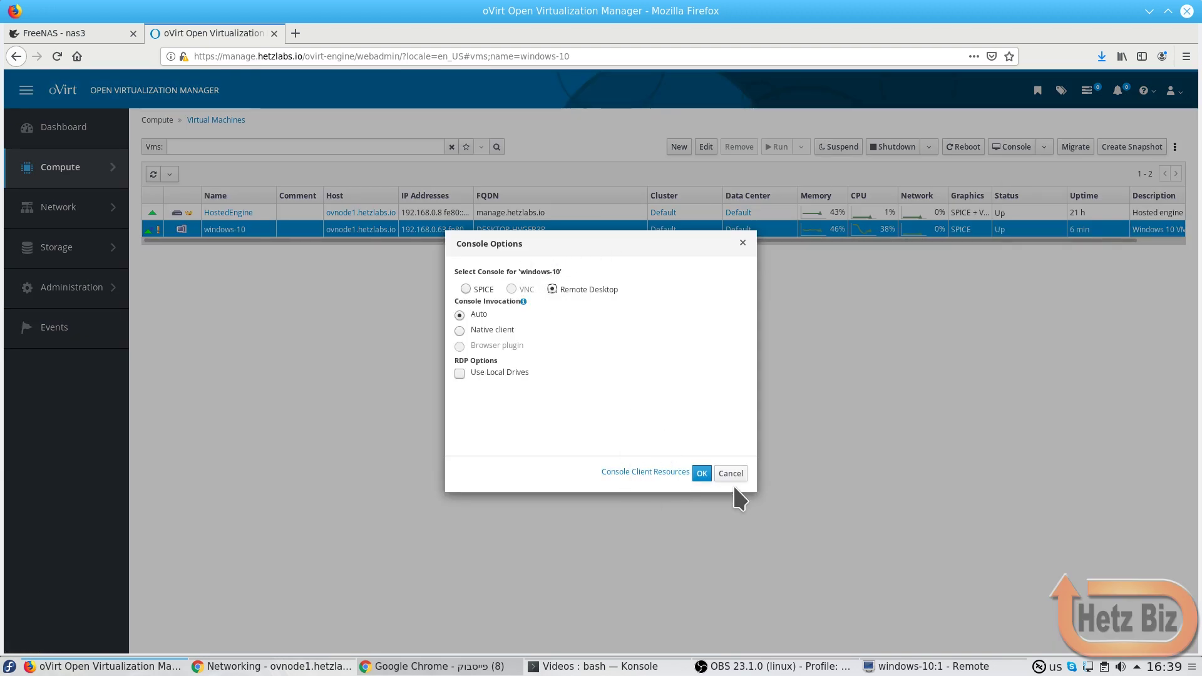
{"action": "left_click", "coordinate": [702, 473]}
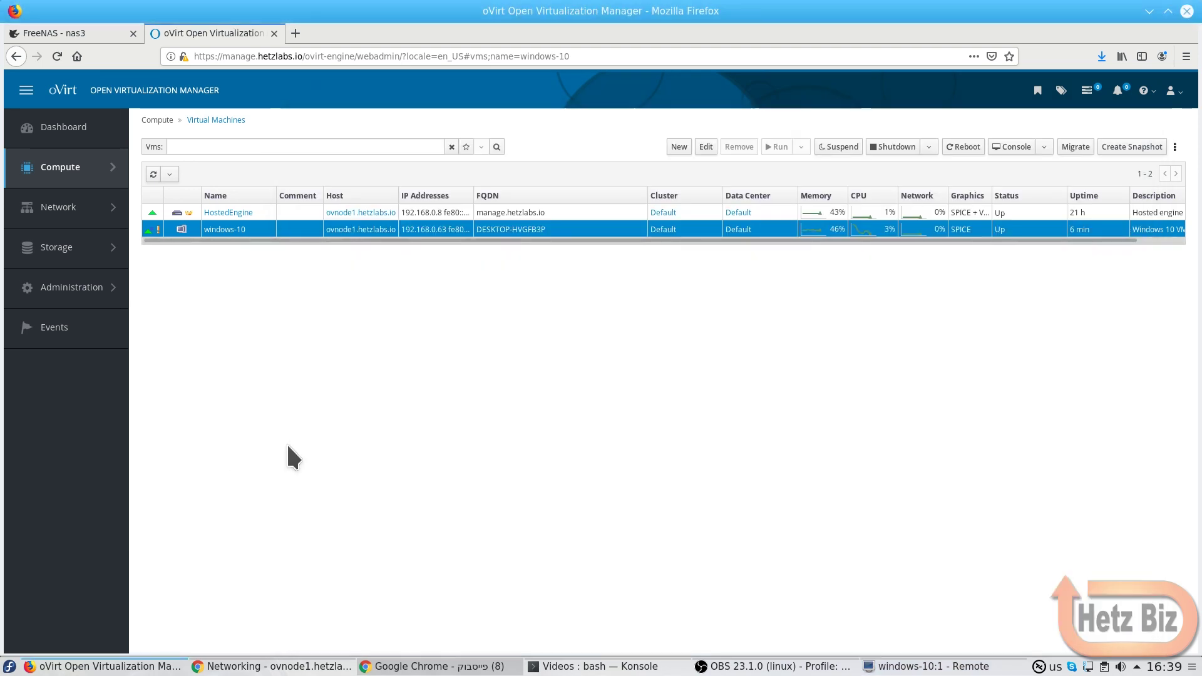
{"action": "left_click", "coordinate": [1045, 147]}
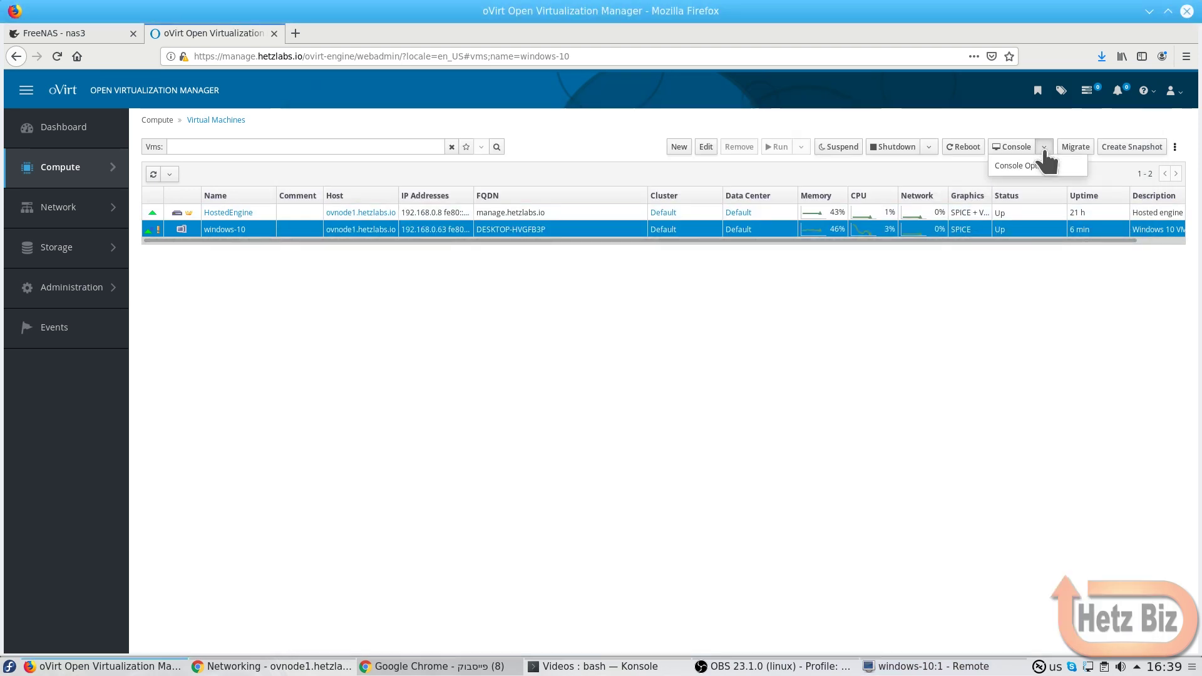
{"action": "left_click", "coordinate": [1026, 166]}
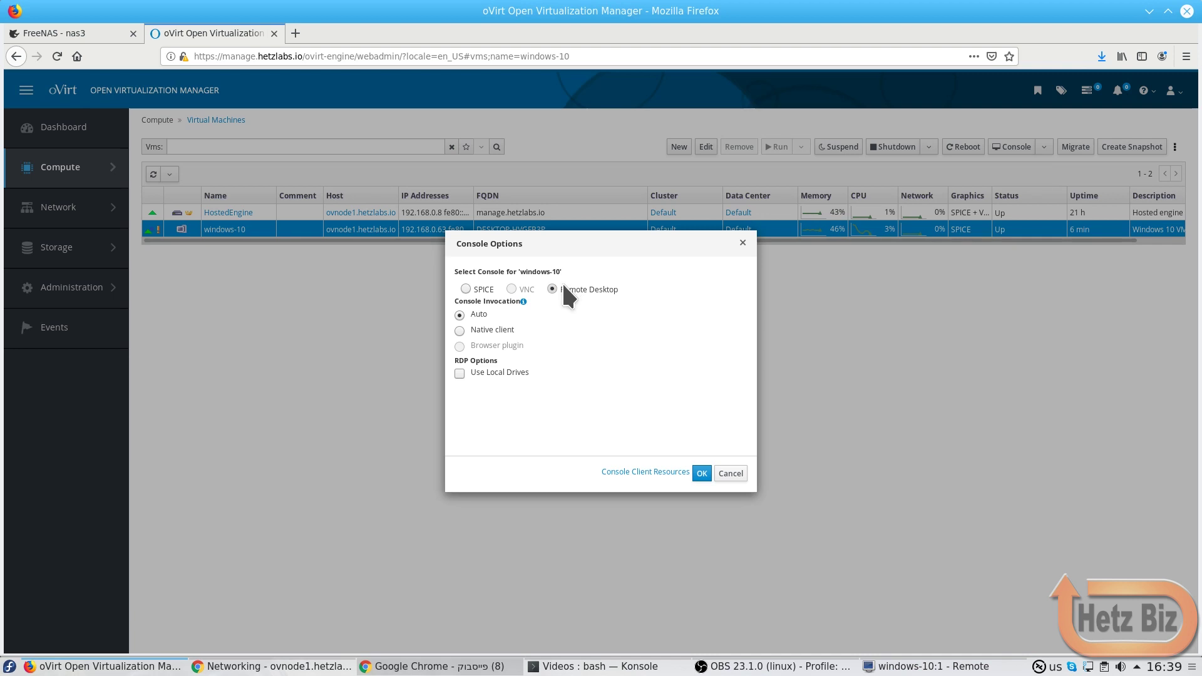
{"action": "left_click", "coordinate": [501, 331]}
{"action": "left_click", "coordinate": [703, 474]}
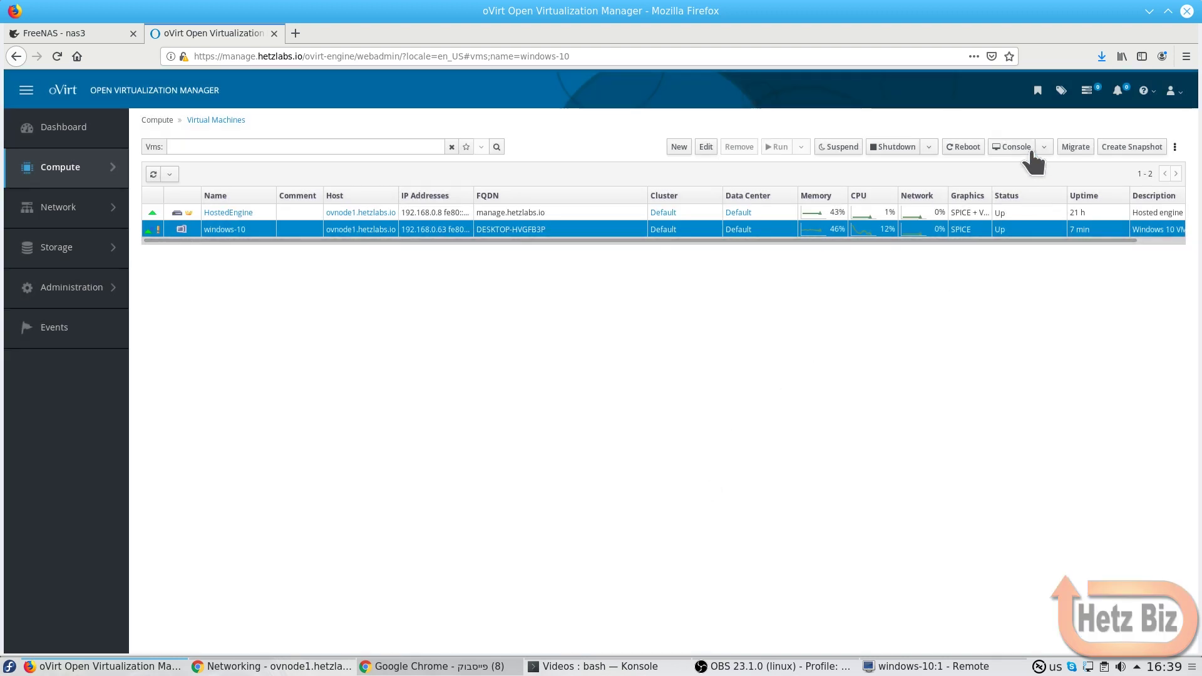
Try to open the windows-10 VM's console.rdp with Remmina Connect, and close the connection window
{"action": "left_click", "coordinate": [1014, 147]}
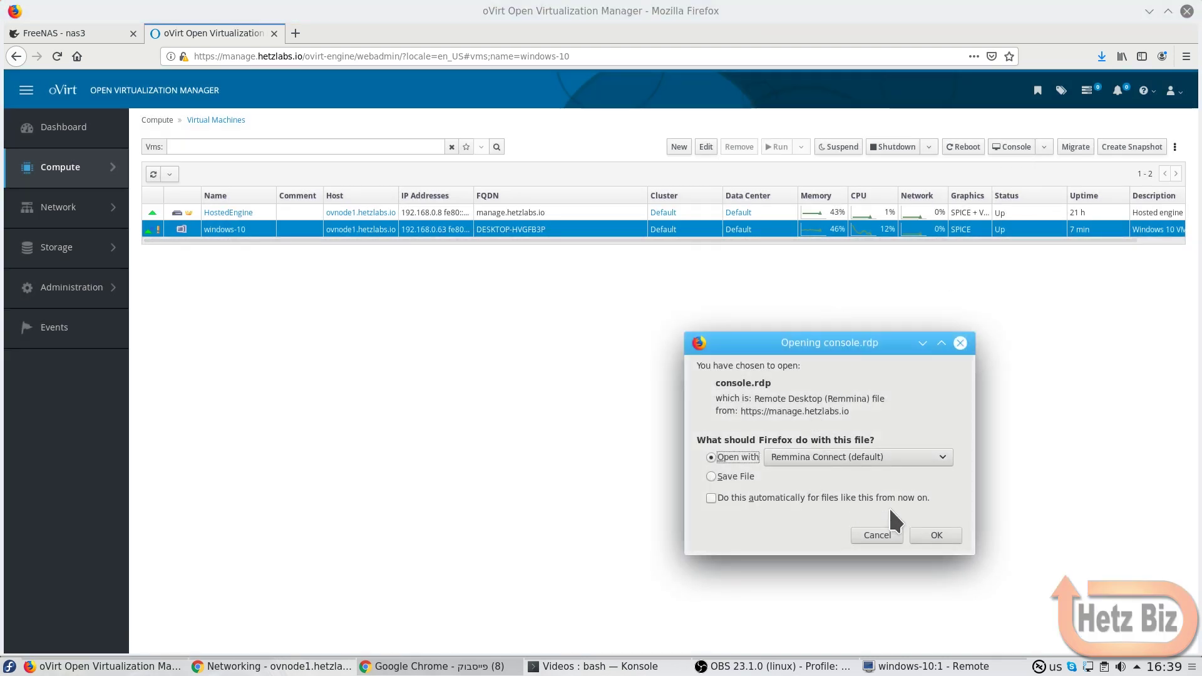
{"action": "left_click", "coordinate": [935, 535]}
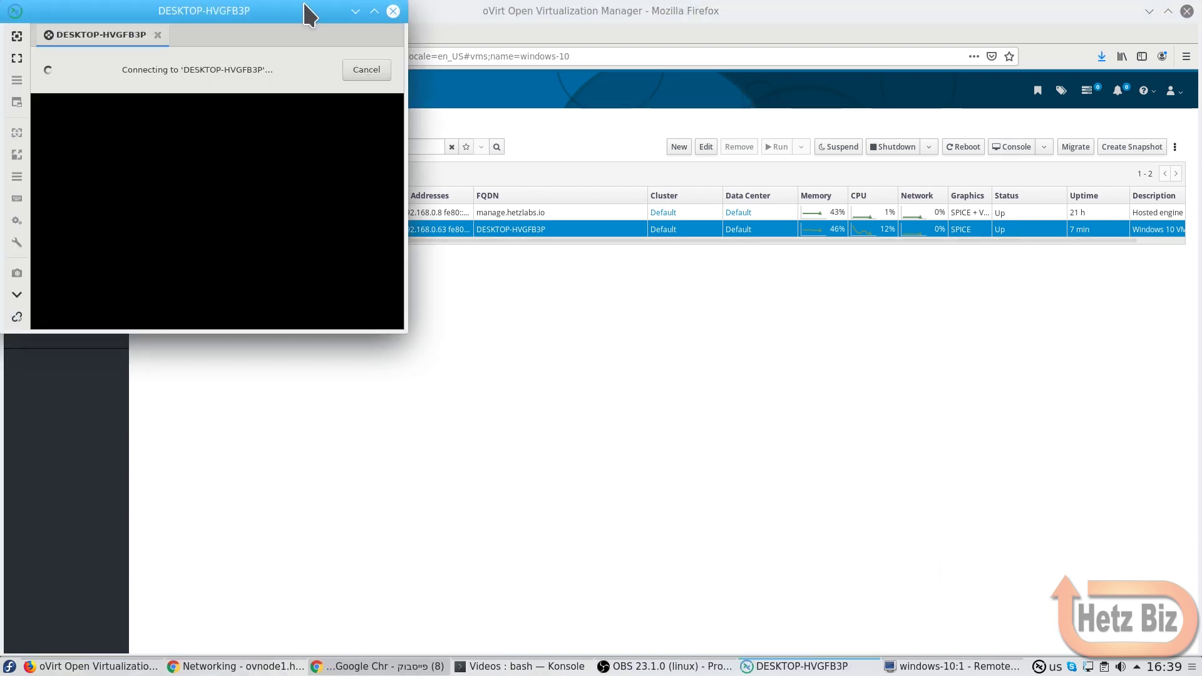
{"action": "left_click_drag", "start_coordinate": [302, 10], "coordinate": [447, 160]}
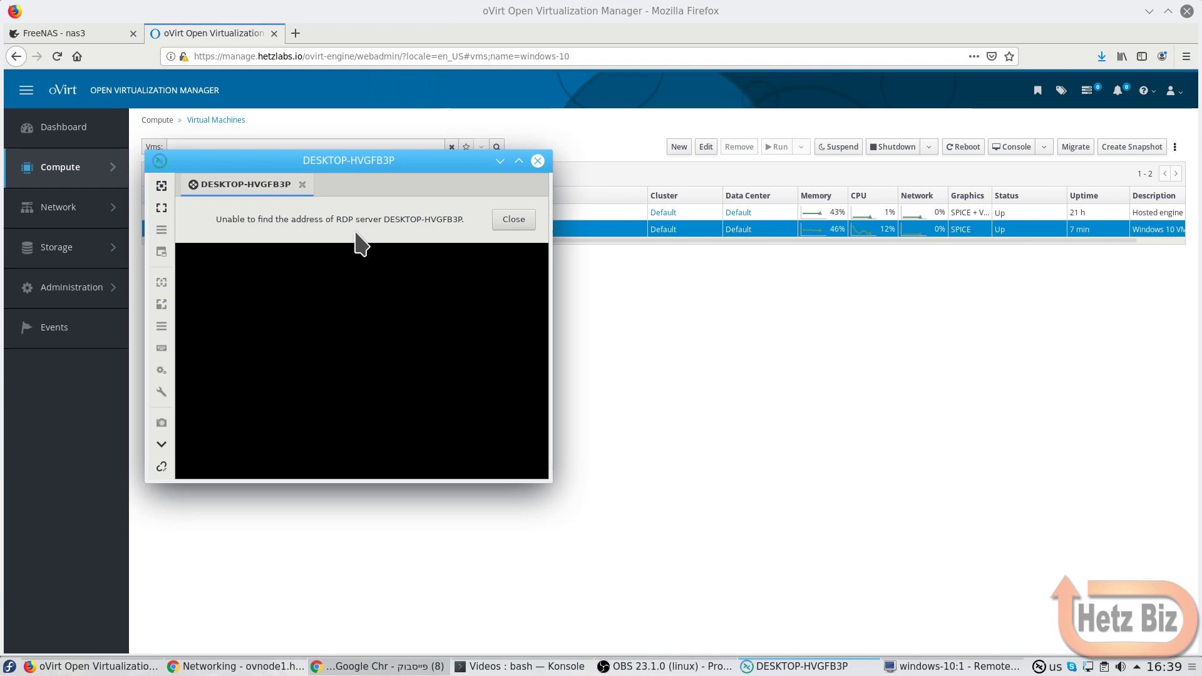
{"action": "left_click", "coordinate": [505, 219]}
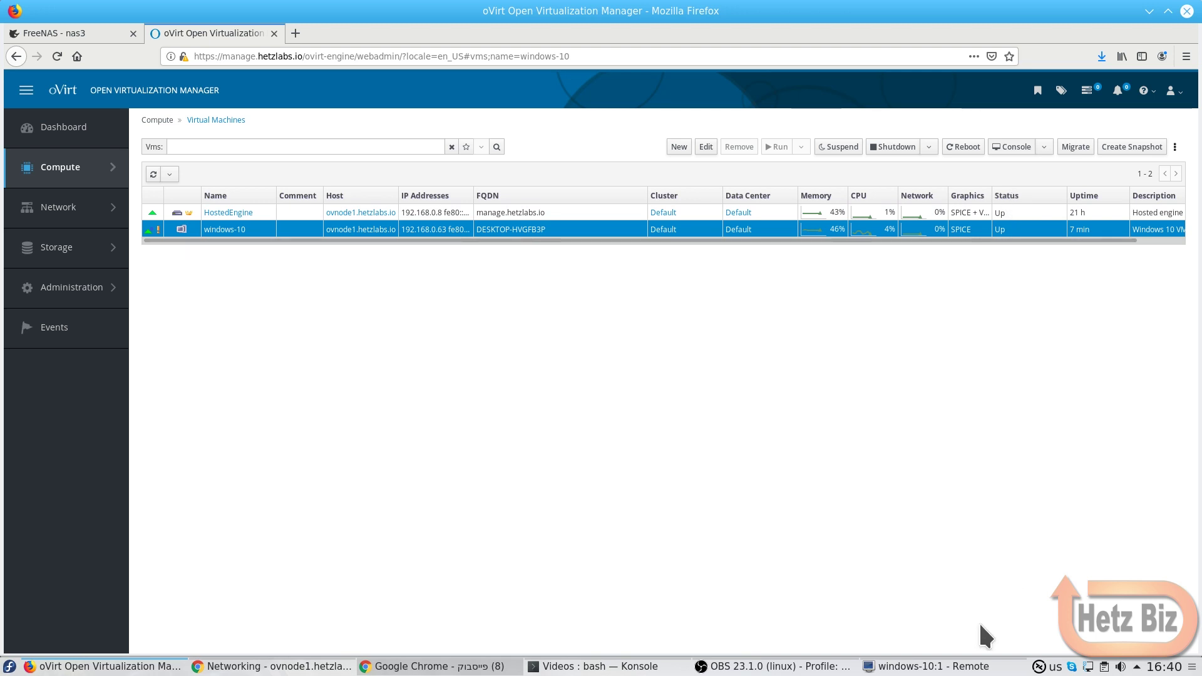
Switch back to the windows-10 guest in Remote Viewer
{"action": "left_click", "coordinate": [927, 667]}
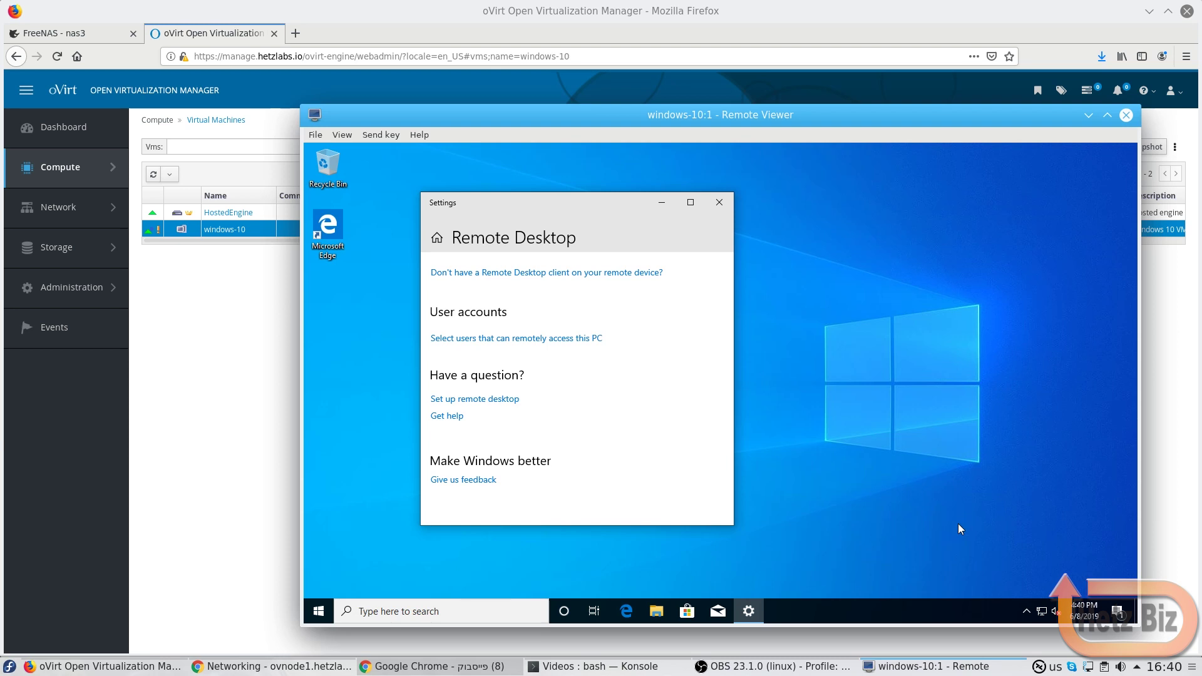